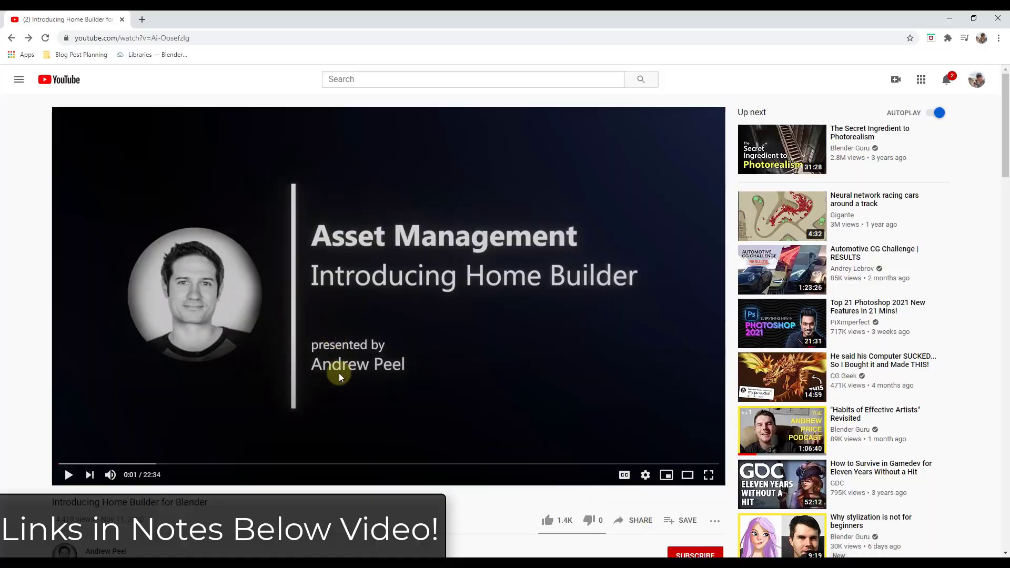
- Open the Home Builder Download link from the video description in a new tab
{"action": "scroll", "coordinate": [386, 361], "scroll_direction": "down", "scroll_amount": 1}
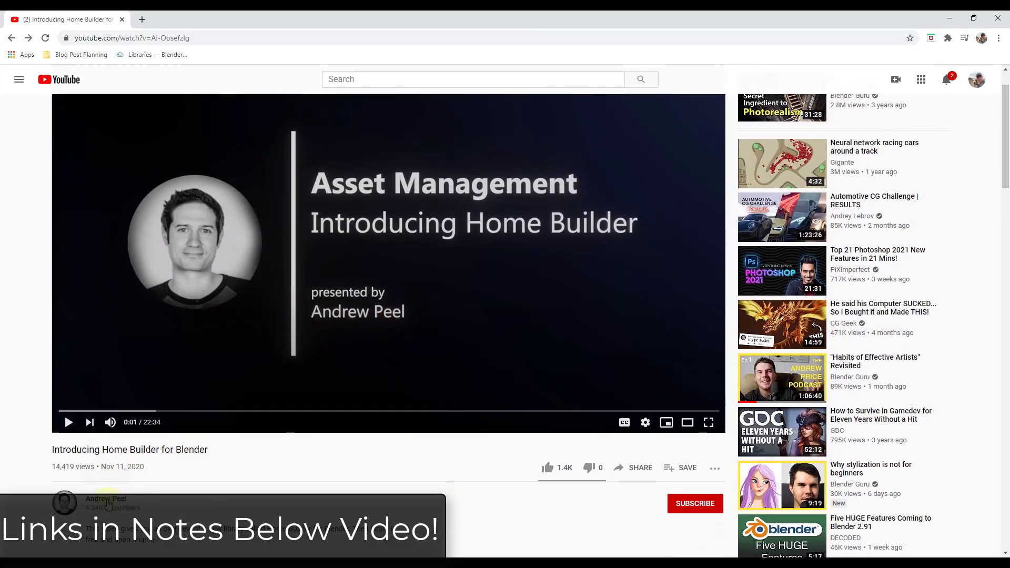
{"action": "scroll", "coordinate": [461, 235], "scroll_direction": "up", "scroll_amount": 1}
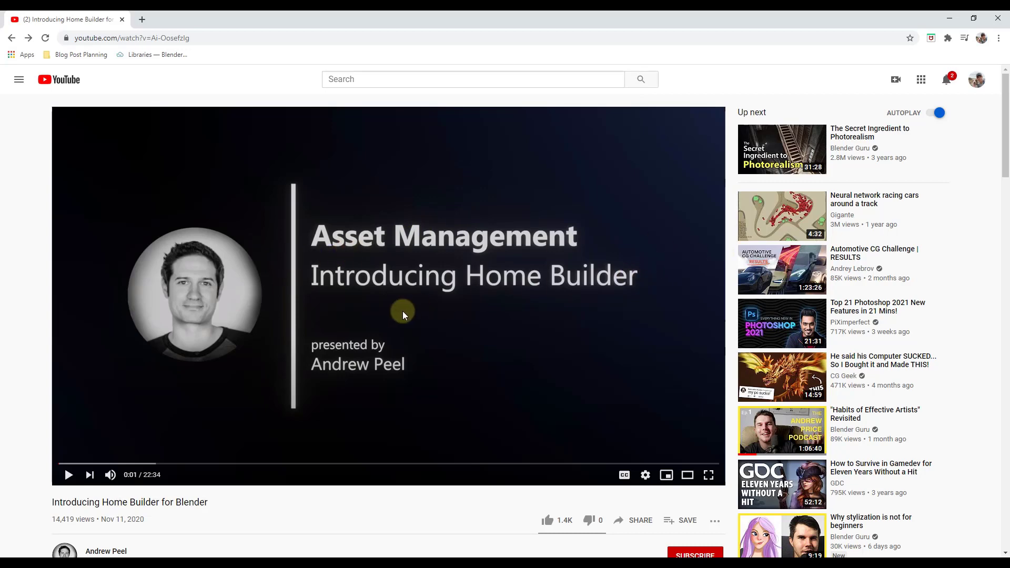
{"action": "scroll", "coordinate": [383, 304], "scroll_direction": "down", "scroll_amount": 3}
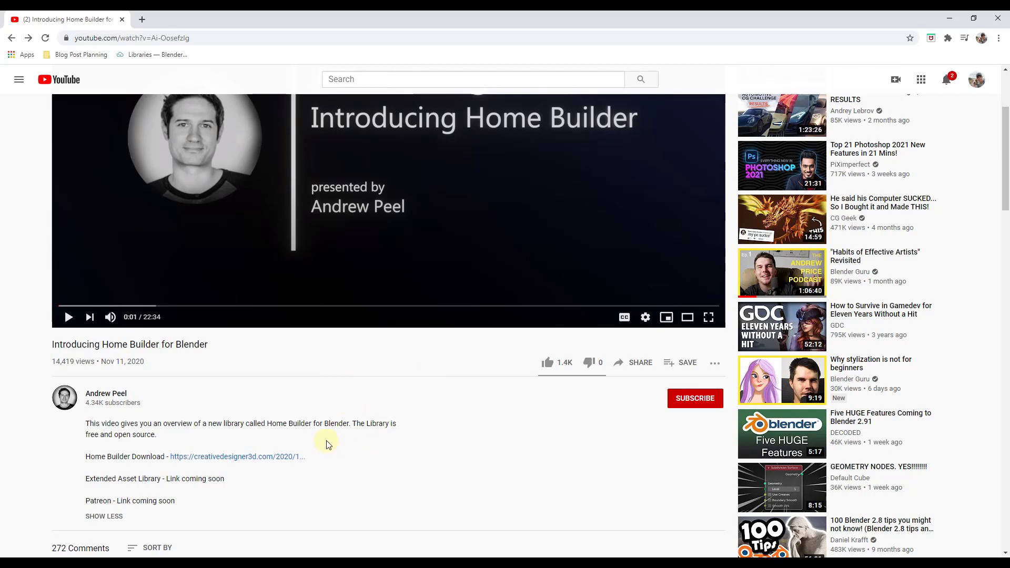
{"action": "left_click", "coordinate": [262, 461]}
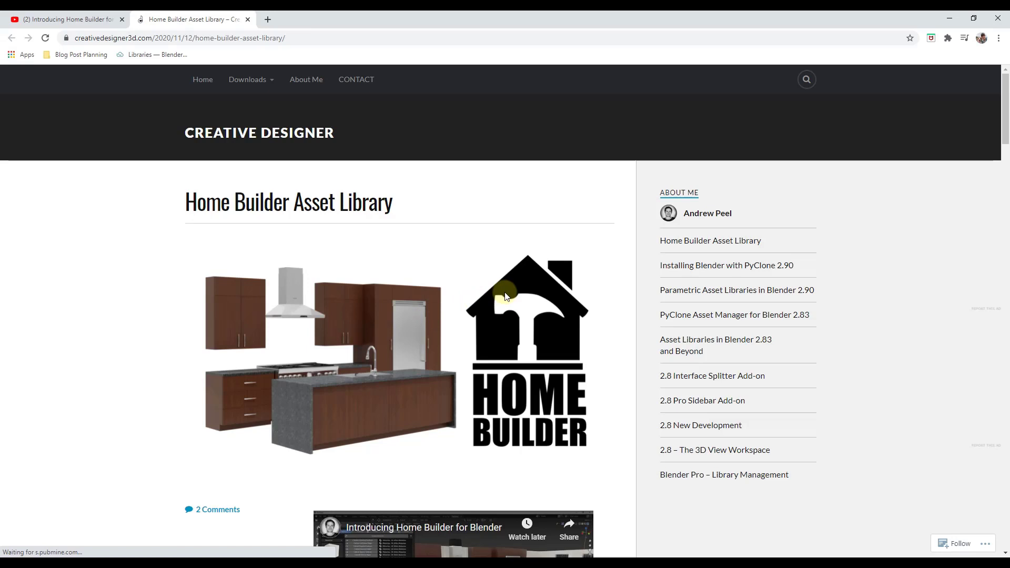
- Follow the 'entire package here' link under How to Install Home Builder
{"action": "scroll", "coordinate": [478, 252], "scroll_direction": "down", "scroll_amount": 7}
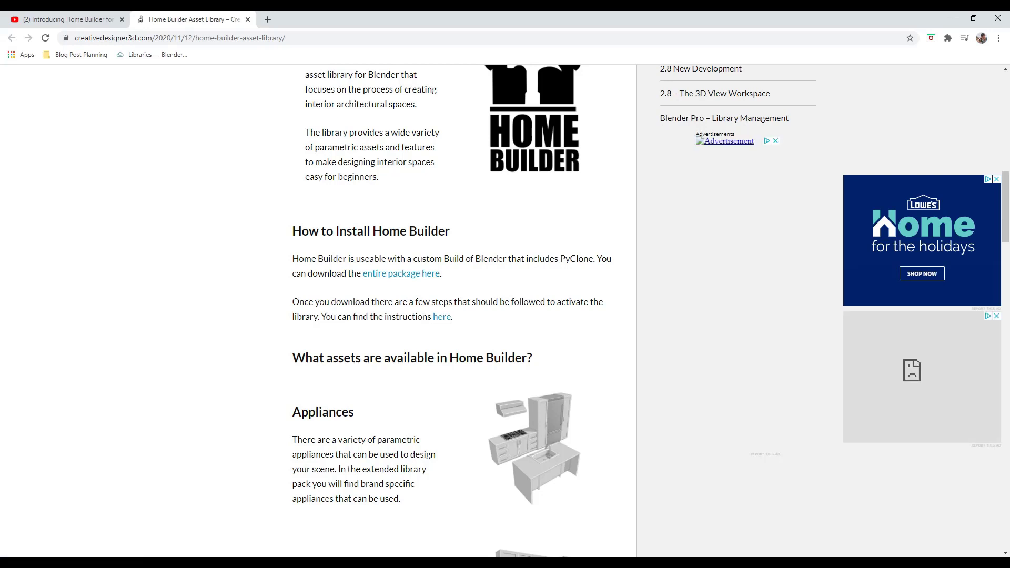
{"action": "left_click", "coordinate": [407, 275]}
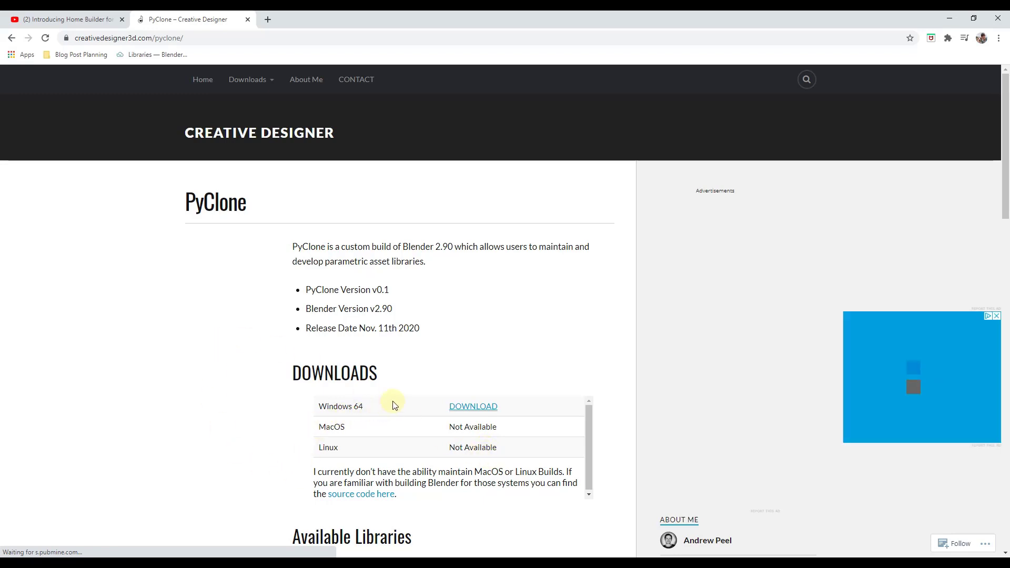
- Start the Windows 64 PyClone download and switch to the running PyClone window
{"action": "left_click", "coordinate": [478, 409]}
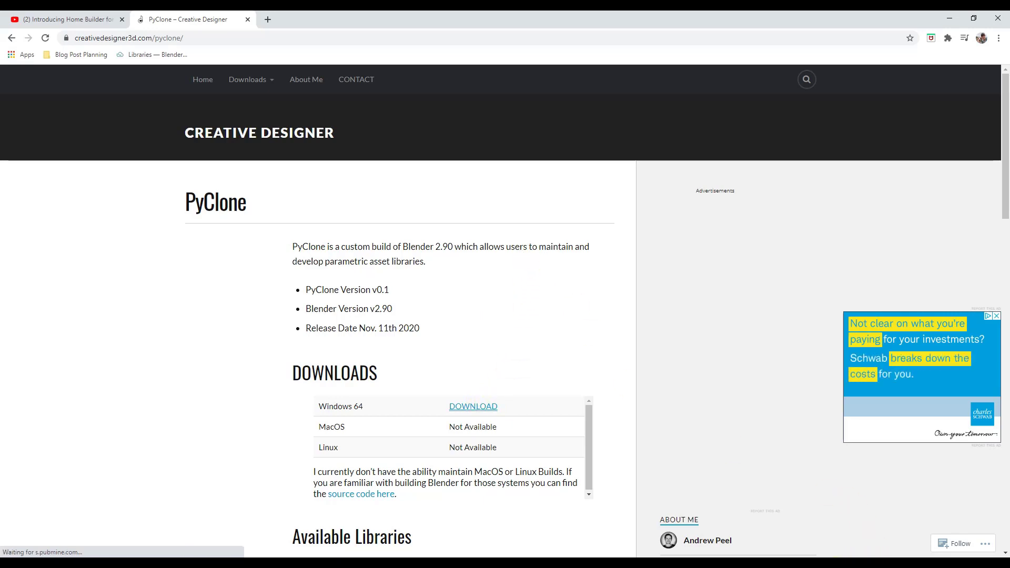
{"action": "left_click", "coordinate": [839, 505]}
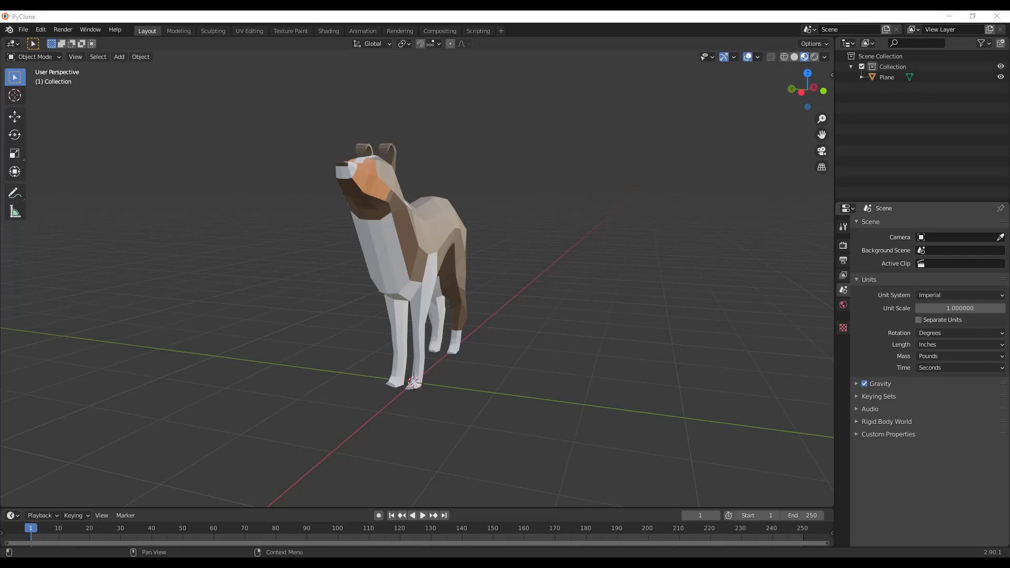
- Add the PyClone > PyClone workspace, with a Documents file browser beside the viewport
{"action": "left_click", "coordinate": [572, 269]}
{"action": "left_click", "coordinate": [501, 33]}
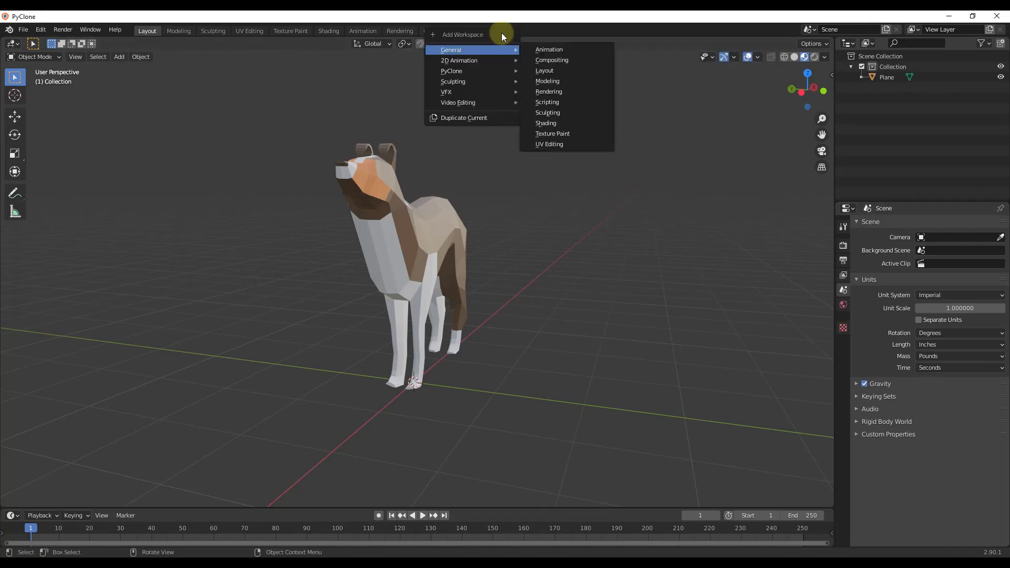
{"action": "mouse_move", "coordinate": [470, 71]}
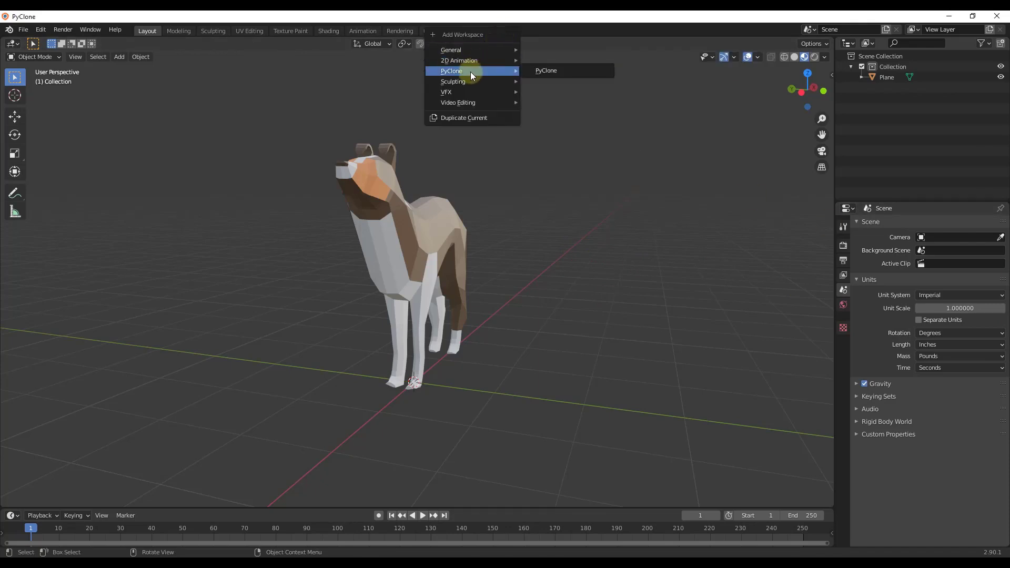
{"action": "left_click", "coordinate": [555, 70]}
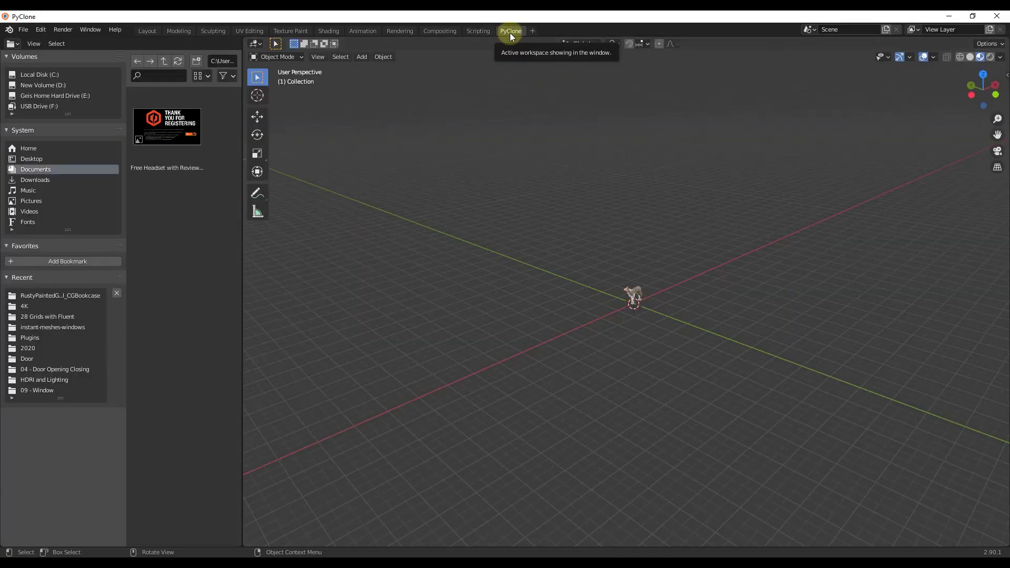
{"action": "scroll", "coordinate": [633, 333], "scroll_direction": "up", "scroll_amount": 7}
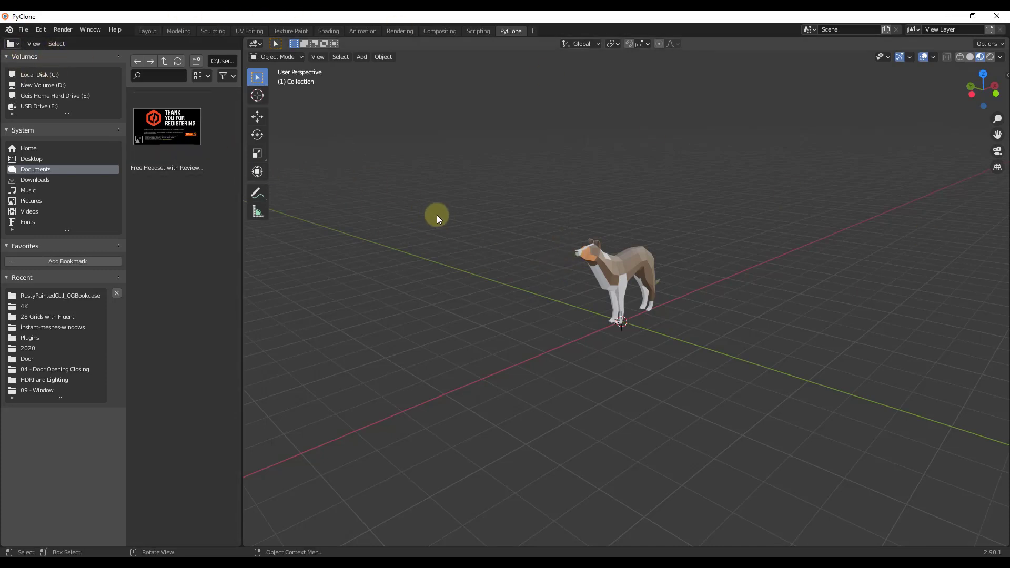
- In Preferences > Add-ons, search 'pyc' and enable the Asset Management: PyClone add-on
{"action": "left_click", "coordinate": [38, 30]}
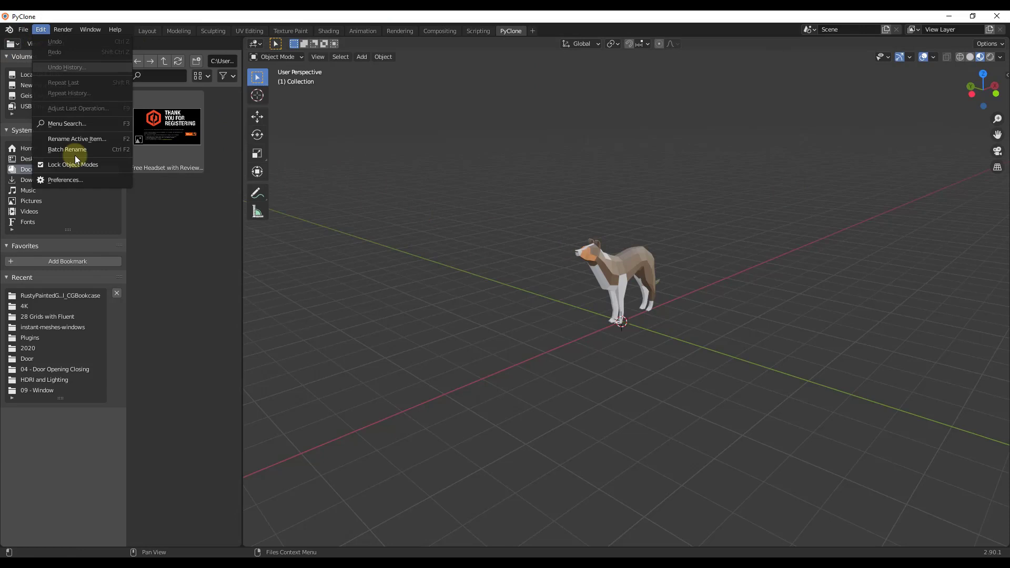
{"action": "left_click", "coordinate": [77, 183]}
{"action": "left_click", "coordinate": [301, 70]}
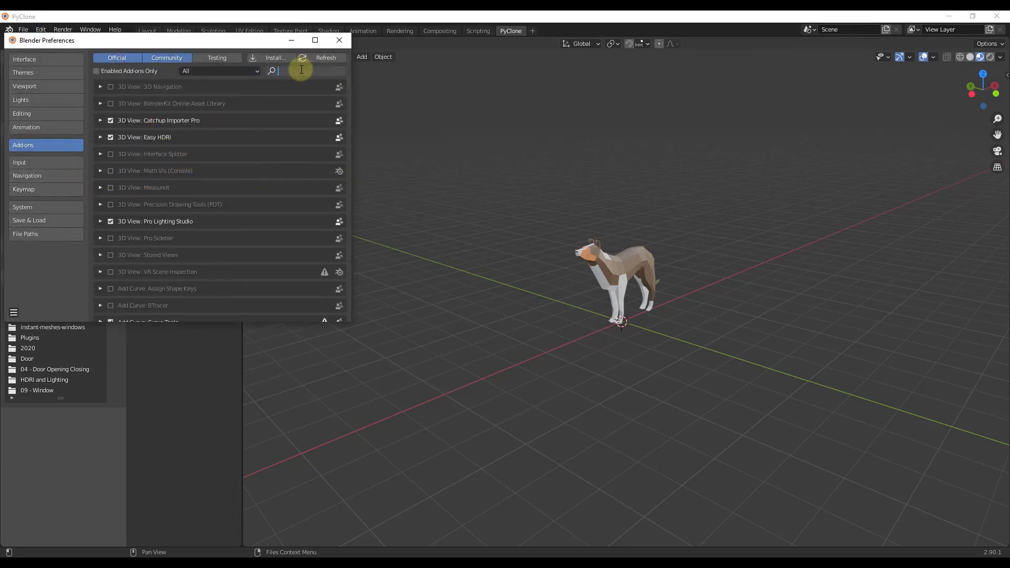
{"action": "type", "text": "pyc"}
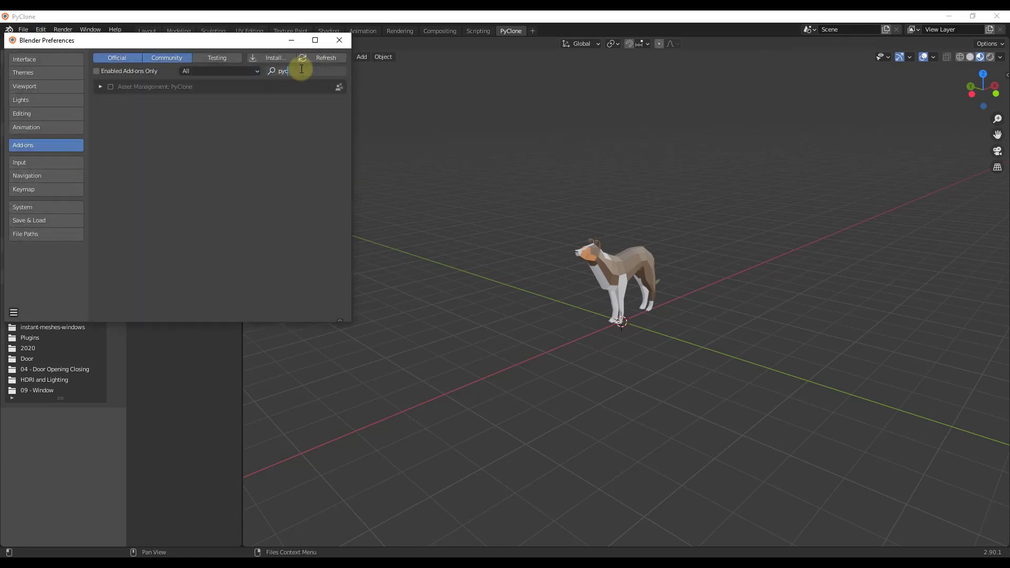
{"action": "left_click", "coordinate": [108, 87]}
{"action": "left_click", "coordinate": [111, 87]}
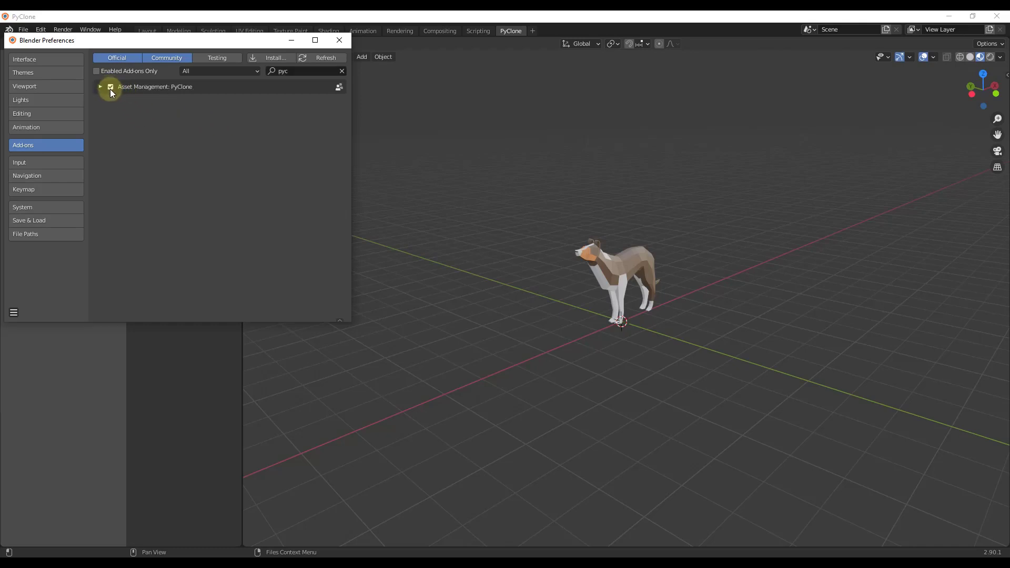
- Search 'home' and enable the Home Builder Library add-on
{"action": "left_click", "coordinate": [307, 72]}
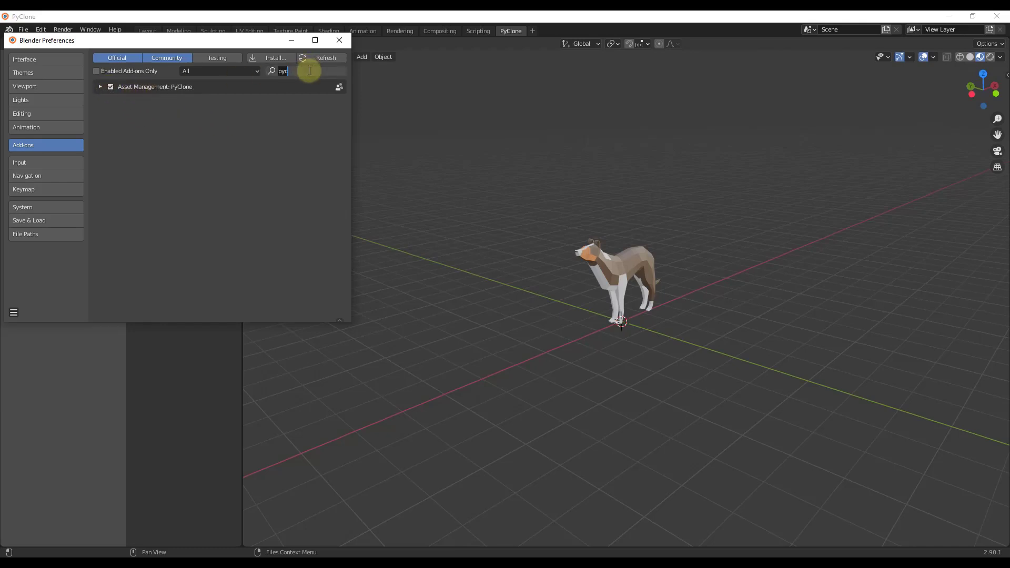
{"action": "type", "text": "home"}
{"action": "key", "text": "Return"}
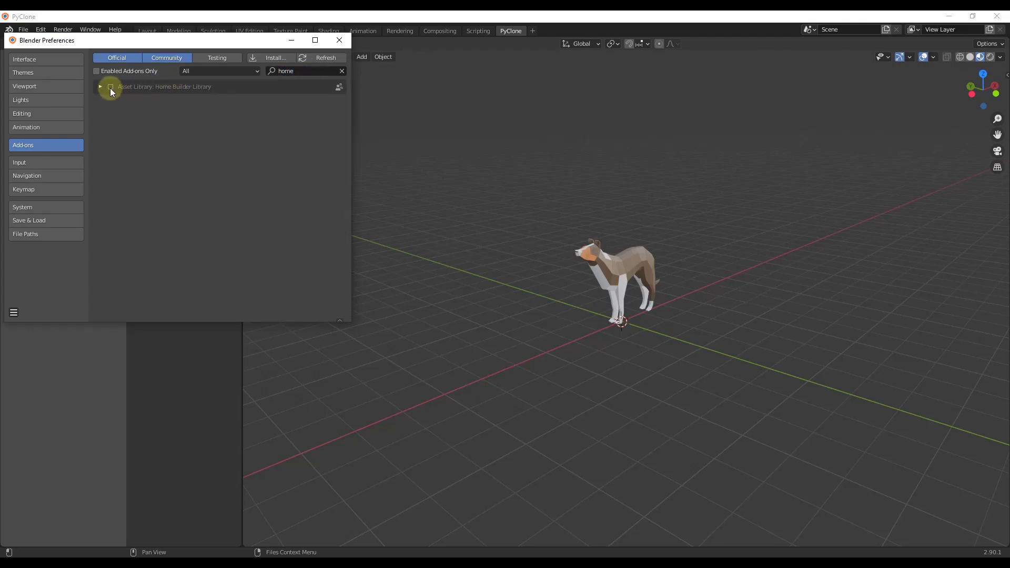
{"action": "left_click", "coordinate": [109, 87]}
- Replace the search with 'toy' and enable the Toy Box Library add-on
{"action": "left_click", "coordinate": [318, 72]}
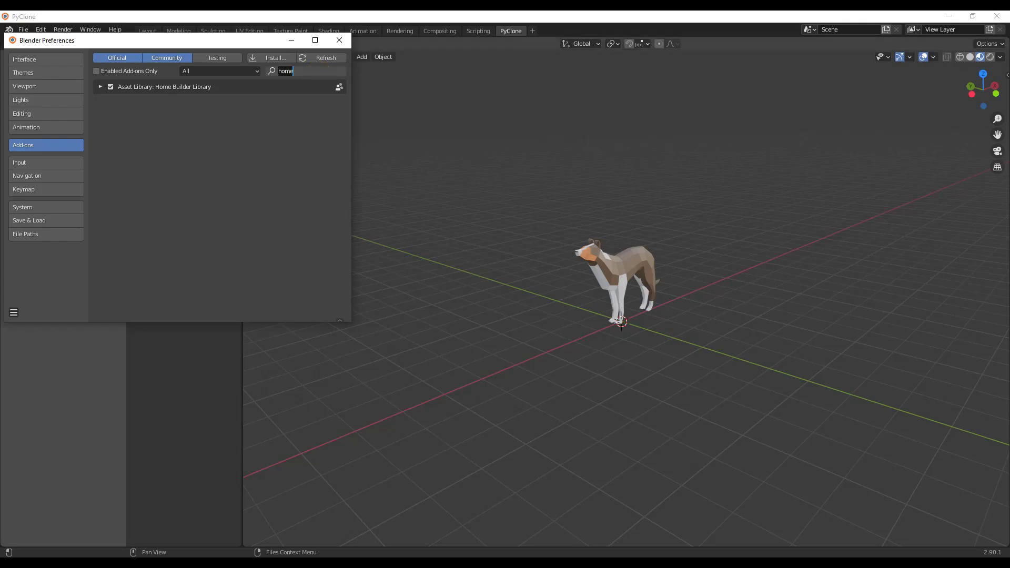
{"action": "left_click", "coordinate": [314, 69]}
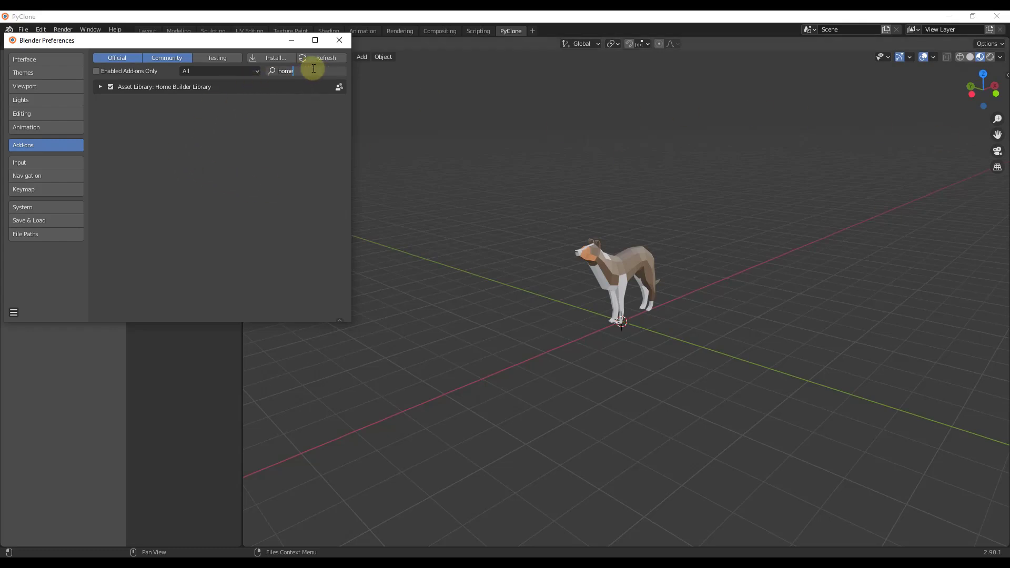
{"action": "left_click_drag", "start_coordinate": [314, 68], "coordinate": [218, 72]}
{"action": "type", "text": "toy"}
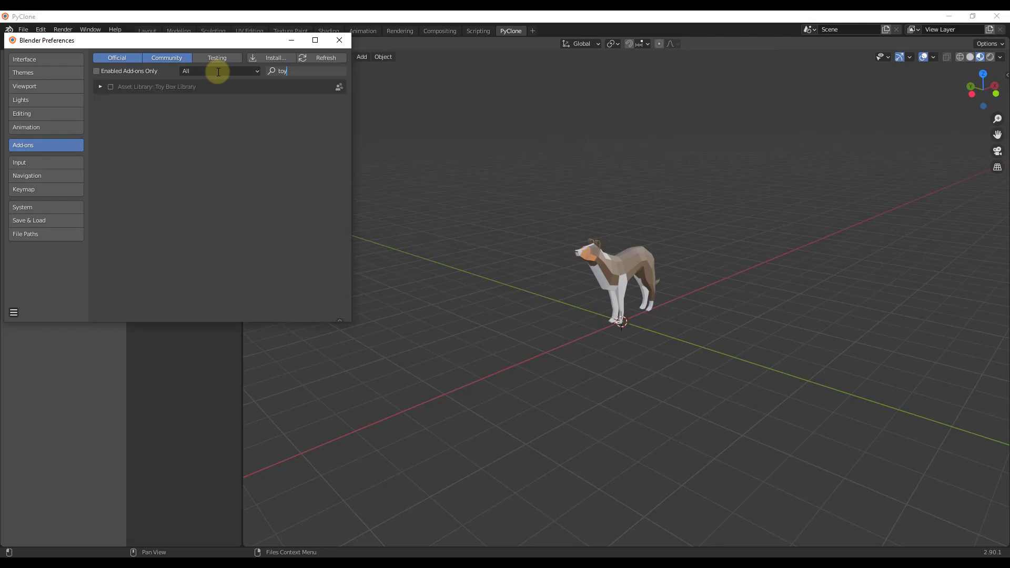
{"action": "left_click", "coordinate": [110, 87]}
{"action": "left_click", "coordinate": [110, 86]}
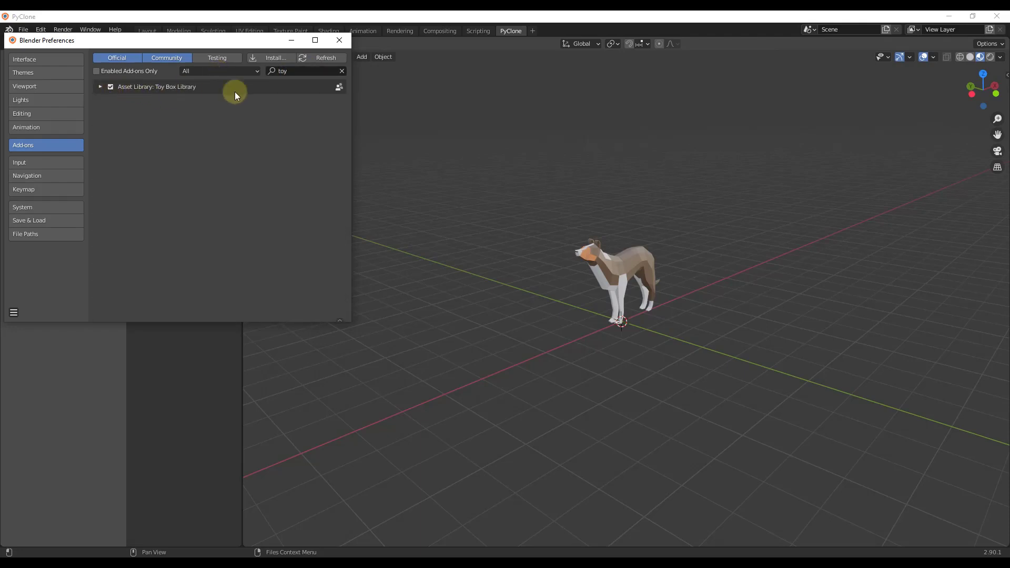
- Save the preferences with the newly enabled add-ons
{"action": "left_click", "coordinate": [339, 40]}
{"action": "left_click", "coordinate": [339, 46]}
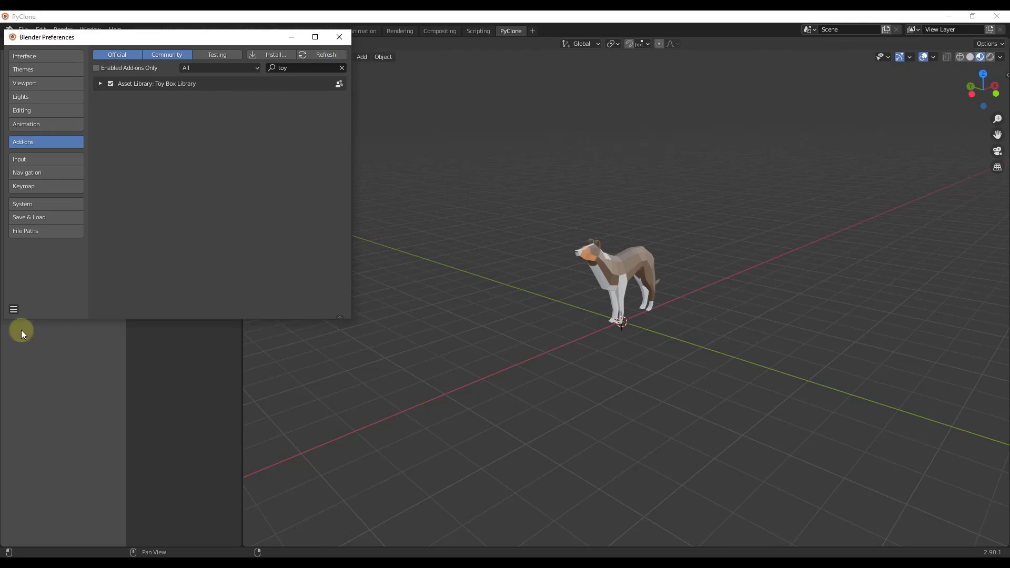
{"action": "left_click", "coordinate": [13, 311]}
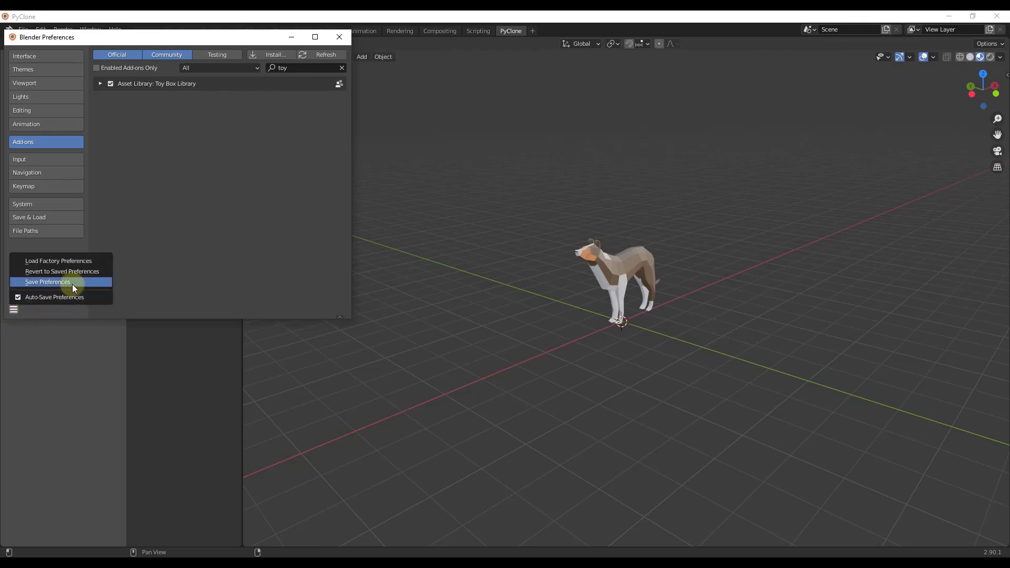
{"action": "left_click", "coordinate": [55, 283]}
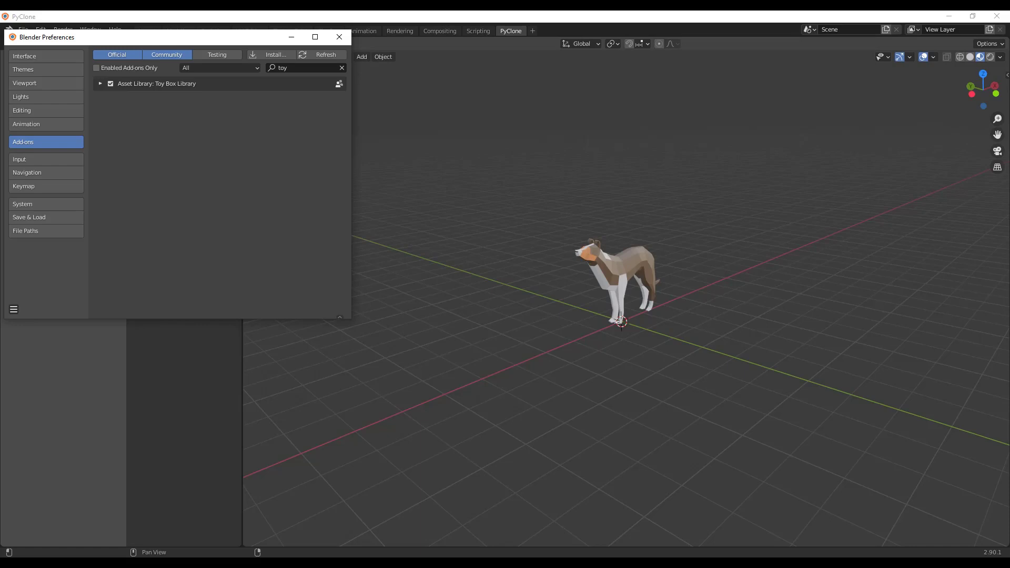
- Close Preferences and save the current layout as the startup file
{"action": "left_click", "coordinate": [346, 40]}
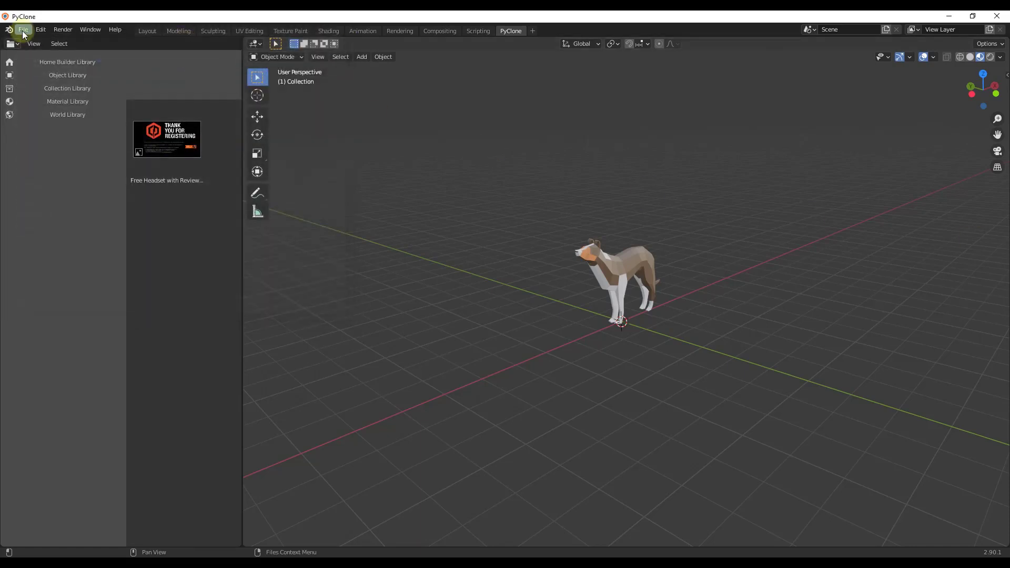
{"action": "left_click", "coordinate": [22, 31]}
{"action": "mouse_move", "coordinate": [68, 223]}
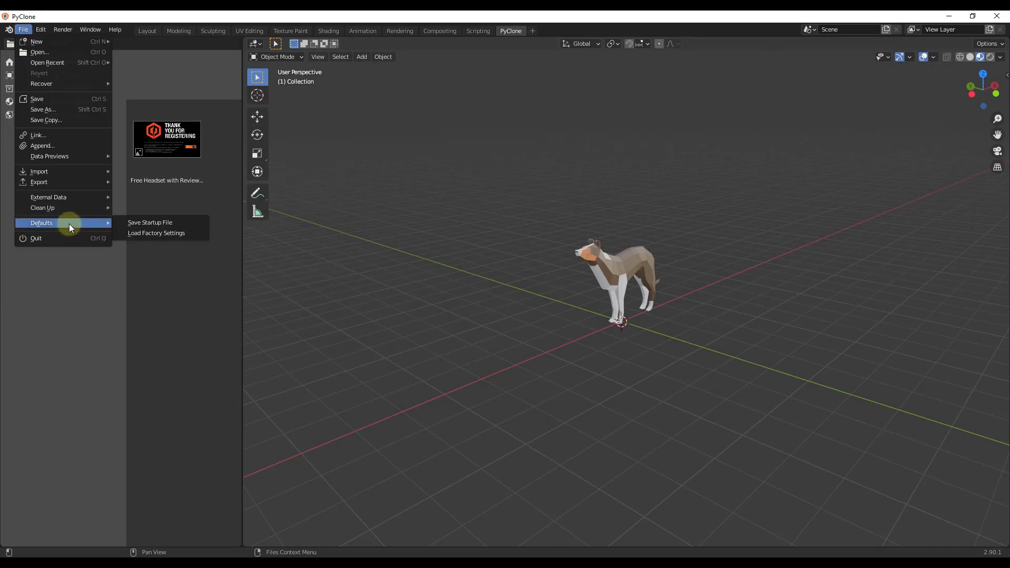
{"action": "left_click", "coordinate": [173, 222]}
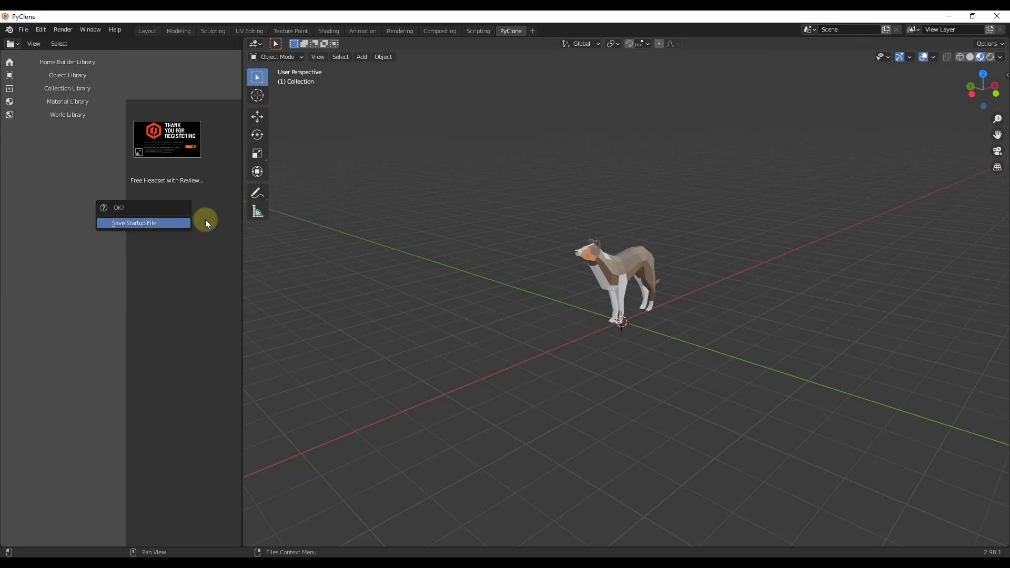
{"action": "left_click", "coordinate": [126, 224]}
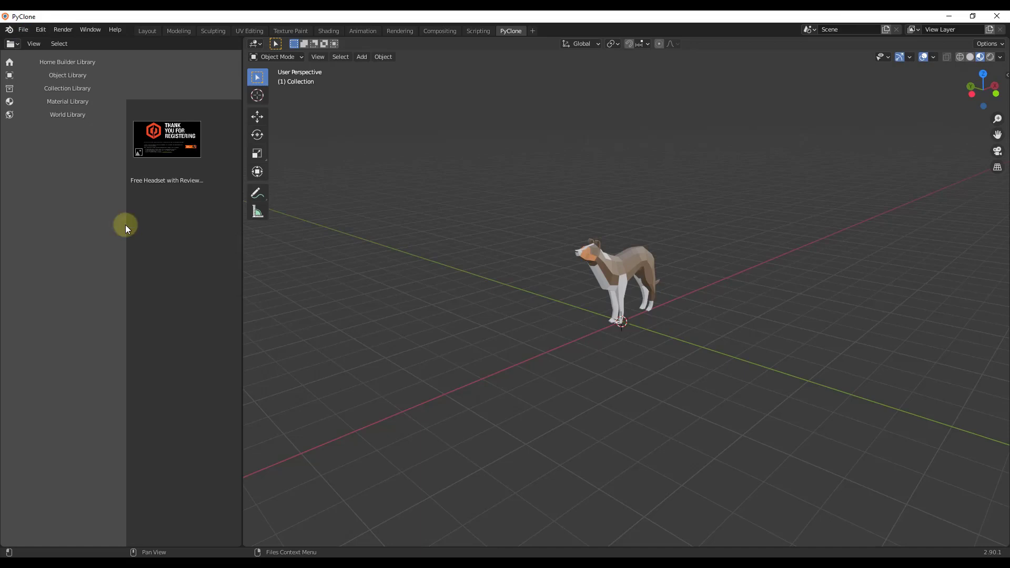
- Quit PyClone without saving the untitled file and start a new General scene
{"action": "left_click", "coordinate": [61, 59]}
{"action": "key", "text": "ctrl+q"}
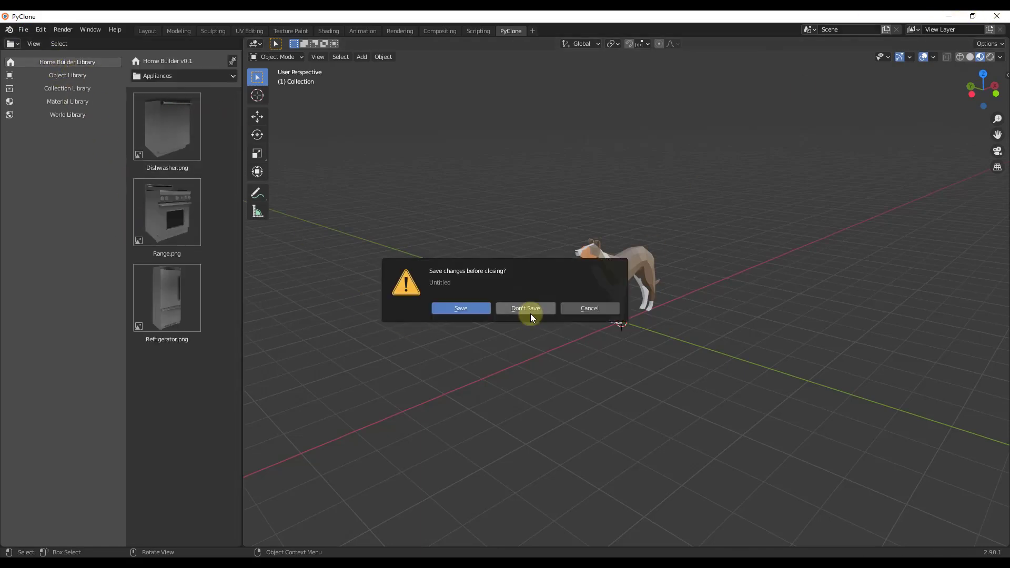
{"action": "left_click", "coordinate": [528, 313]}
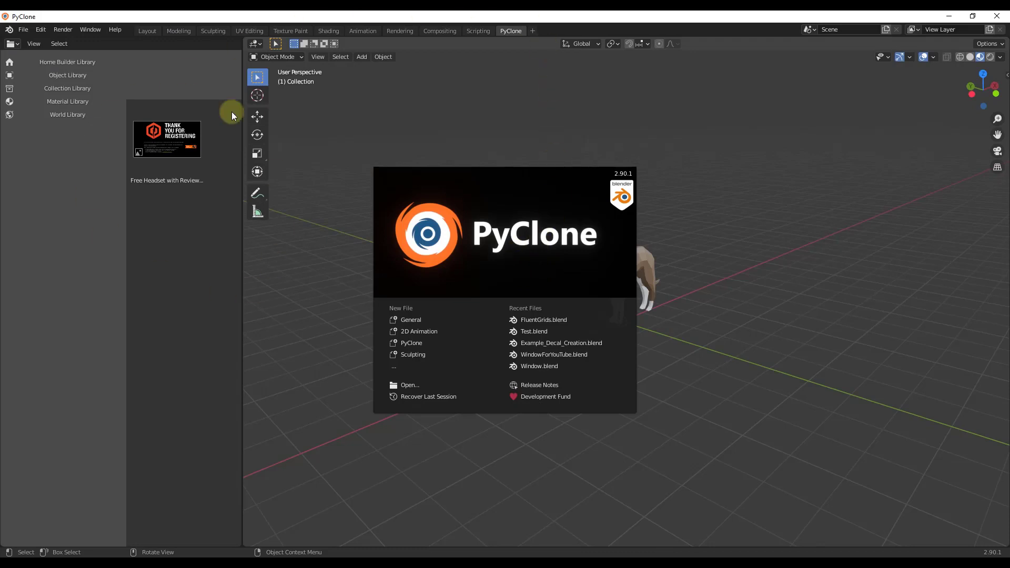
{"action": "left_click", "coordinate": [415, 319]}
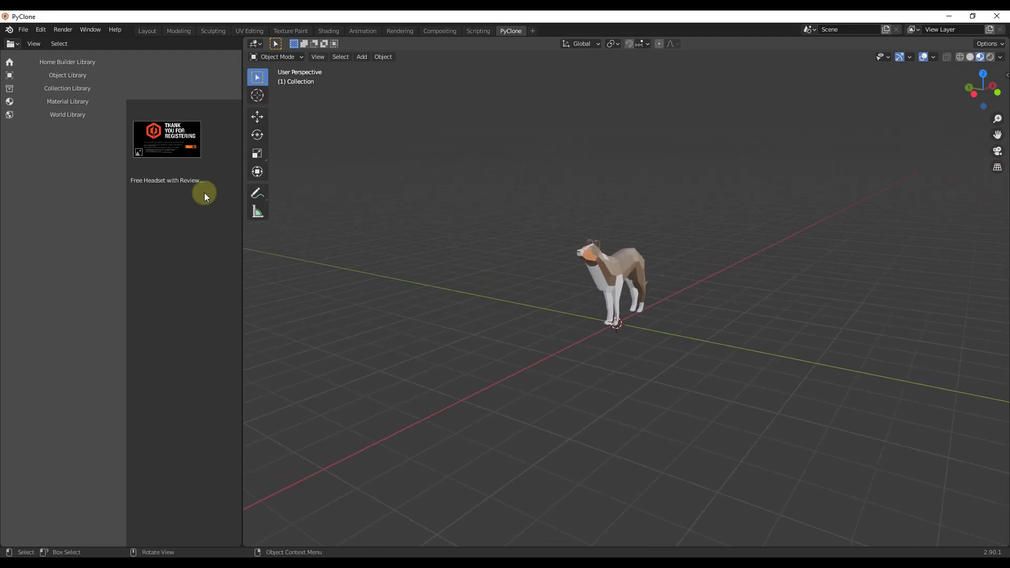
- Browse the Home Builder, Object, Collection, Material and World libraries in turn
{"action": "left_click", "coordinate": [59, 66]}
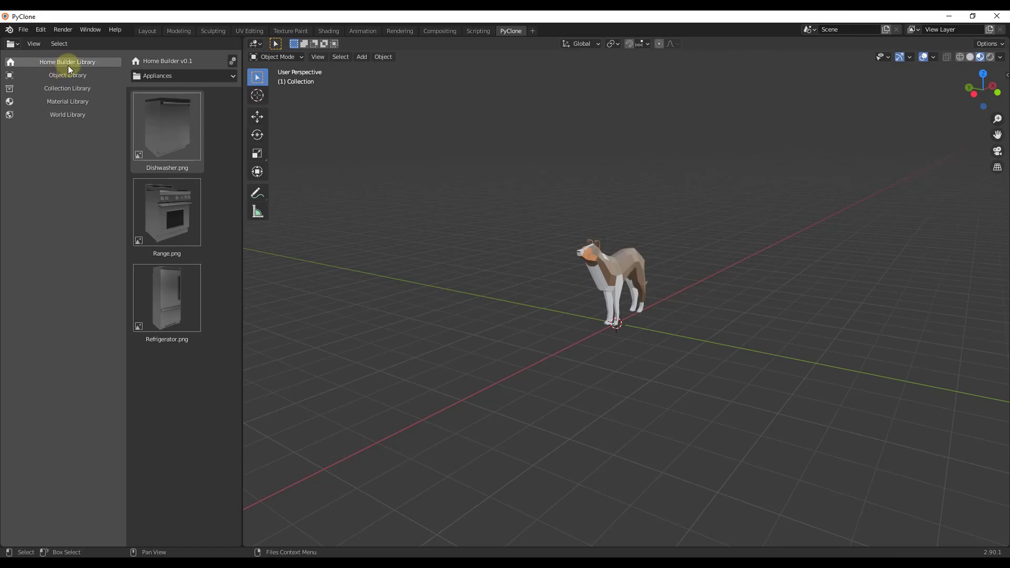
{"action": "left_click", "coordinate": [62, 74]}
{"action": "left_click", "coordinate": [61, 87]}
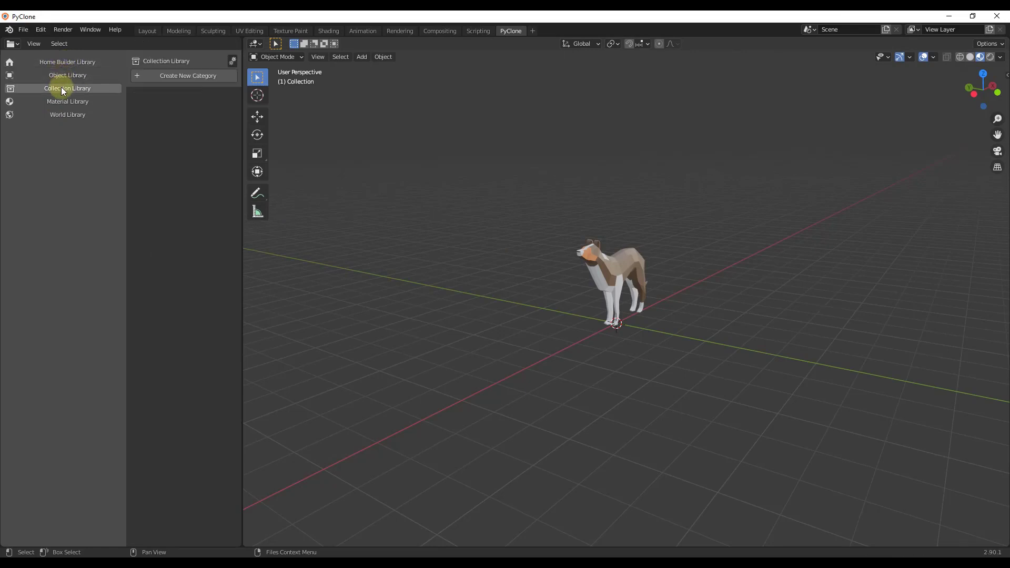
{"action": "left_click", "coordinate": [64, 100]}
{"action": "left_click", "coordinate": [65, 115]}
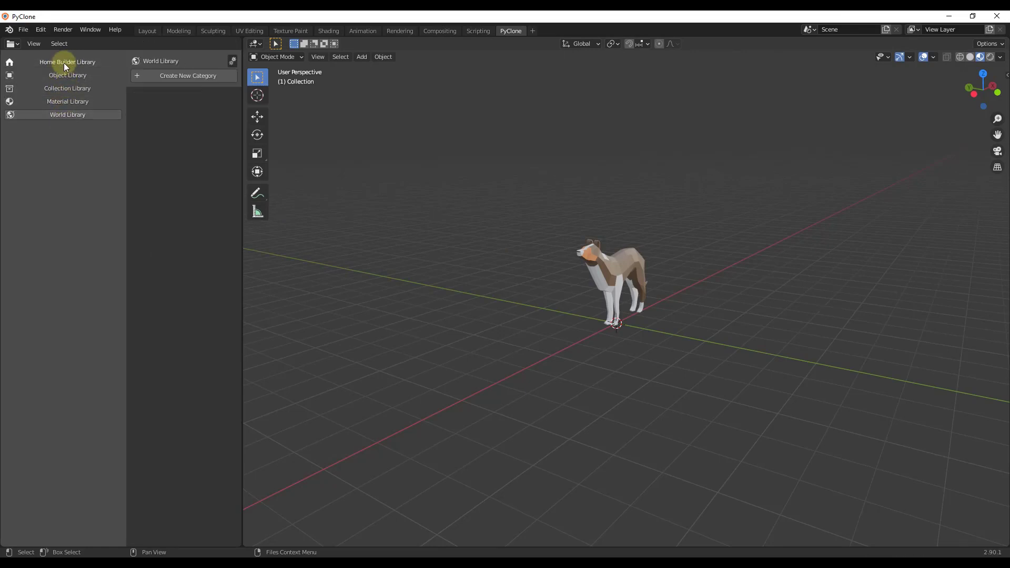
{"action": "left_click", "coordinate": [64, 63]}
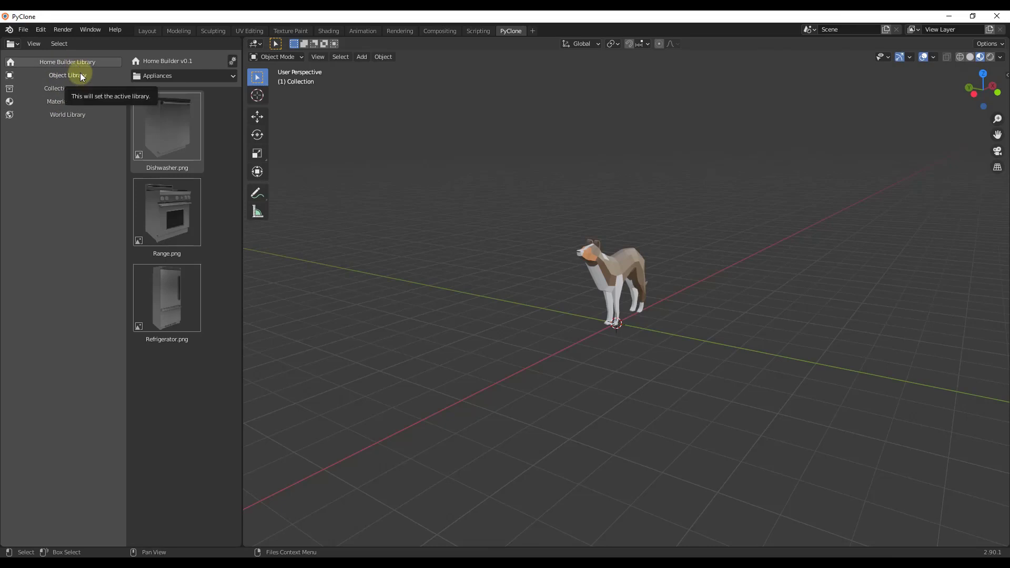
- Cycle the libraries again, check World Library options, then inspect Home Builder's categories
{"action": "left_click", "coordinate": [78, 75]}
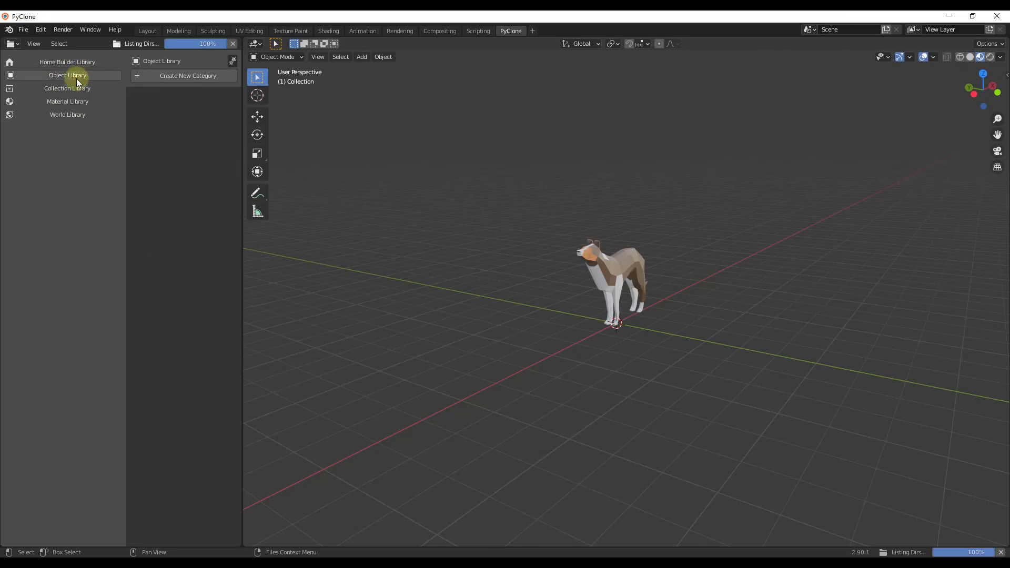
{"action": "left_click", "coordinate": [76, 89]}
{"action": "left_click", "coordinate": [67, 101]}
{"action": "left_click", "coordinate": [64, 115]}
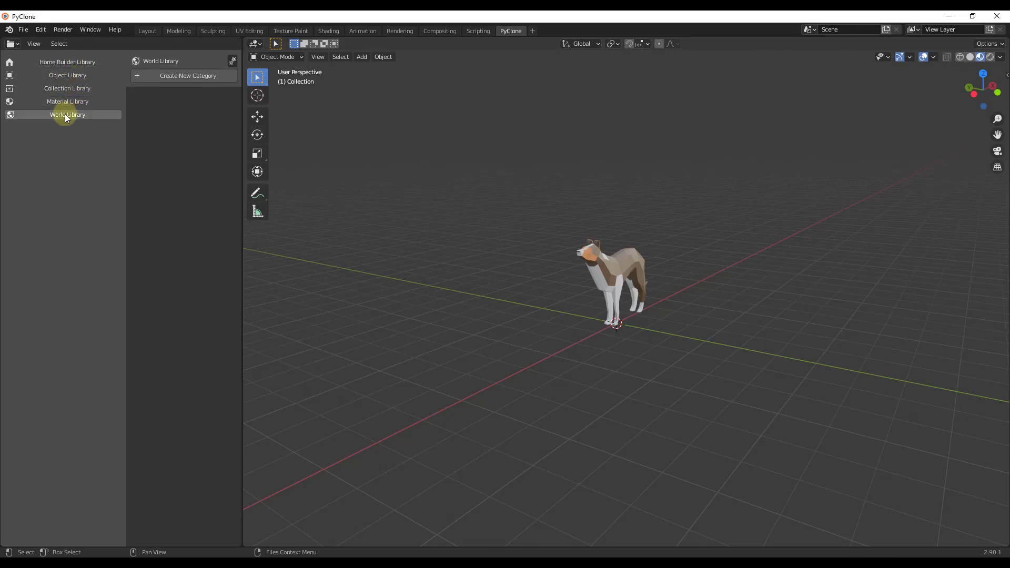
{"action": "left_click", "coordinate": [232, 61]}
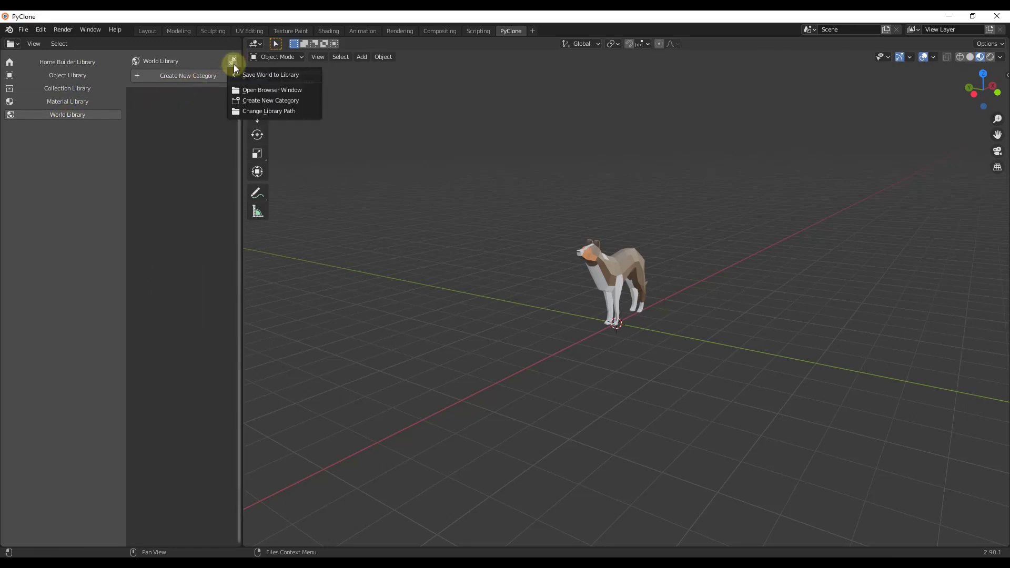
{"action": "left_click", "coordinate": [60, 61]}
{"action": "left_click", "coordinate": [190, 77]}
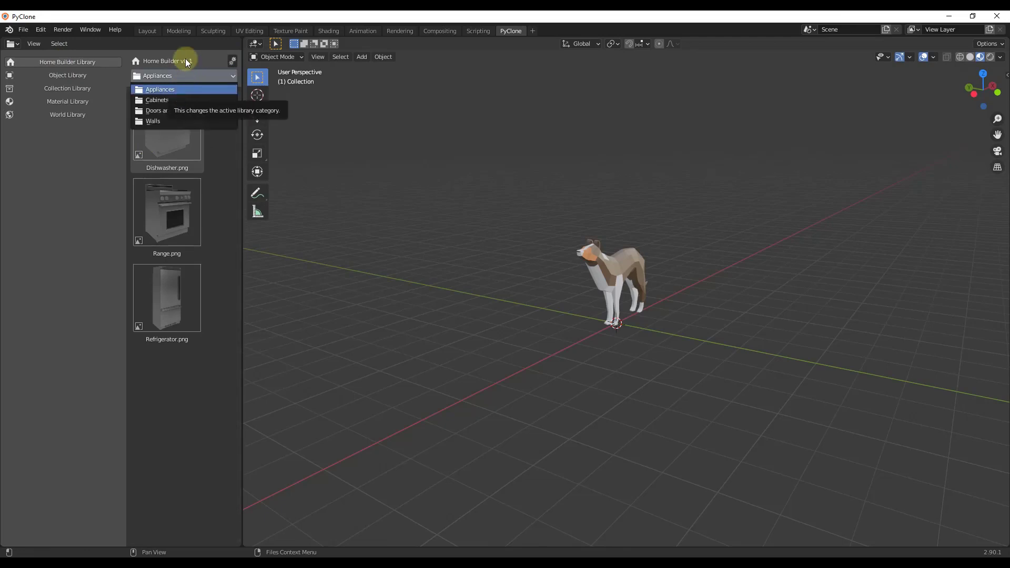
{"action": "left_click", "coordinate": [185, 61]}
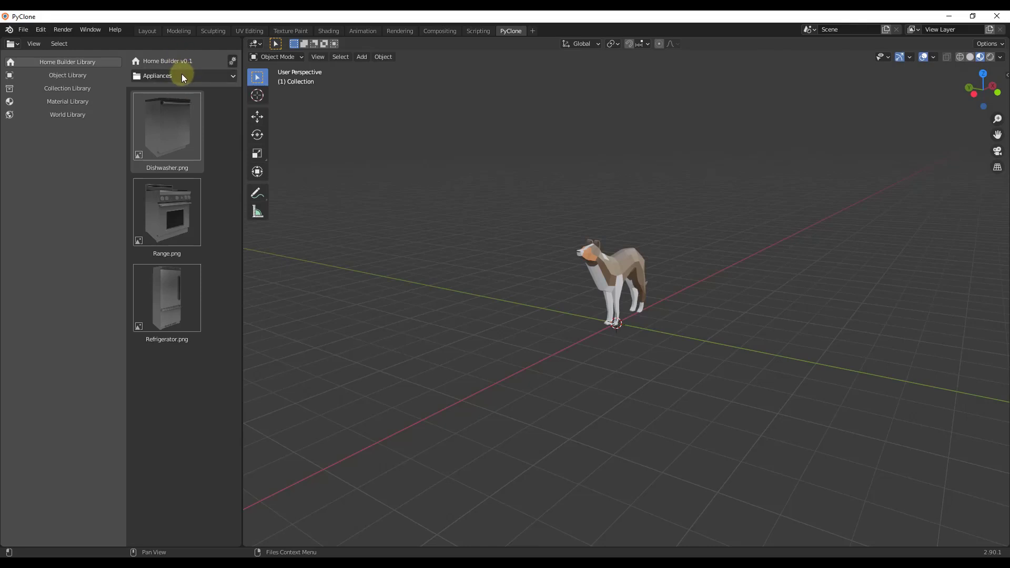
{"action": "scroll", "coordinate": [182, 76], "scroll_direction": "down", "scroll_amount": 1, "text": "ctrl"}
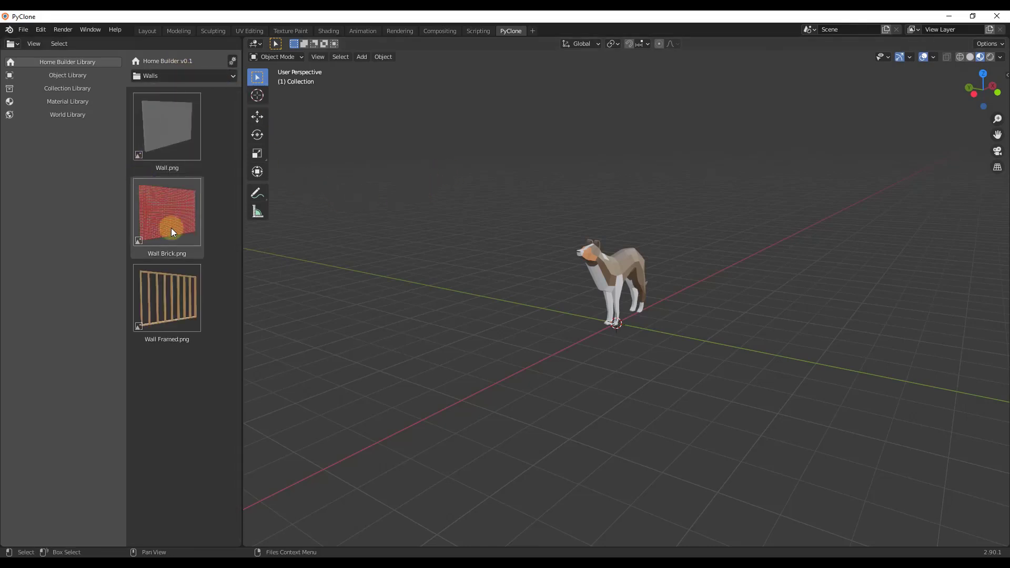
- Delete the dog model from the scene
{"action": "left_click_drag", "start_coordinate": [172, 229], "coordinate": [619, 318]}
{"action": "middle_click_drag", "start_coordinate": [633, 301], "coordinate": [604, 271]}
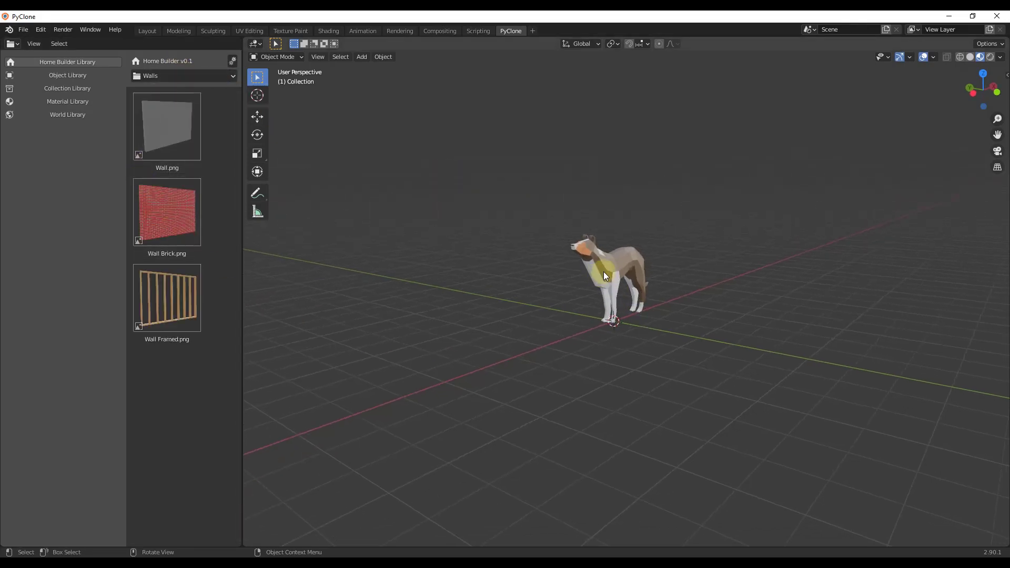
{"action": "left_click", "coordinate": [604, 271]}
{"action": "key", "text": "Delete"}
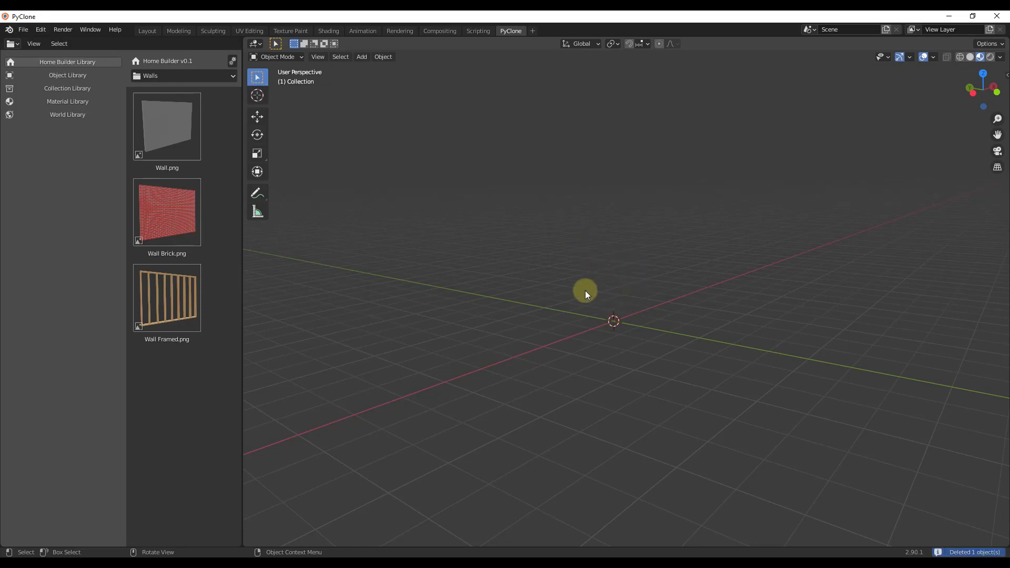
- Drag in the Wall asset and draw the first wall starting at the origin
{"action": "left_click_drag", "start_coordinate": [169, 127], "coordinate": [584, 298]}
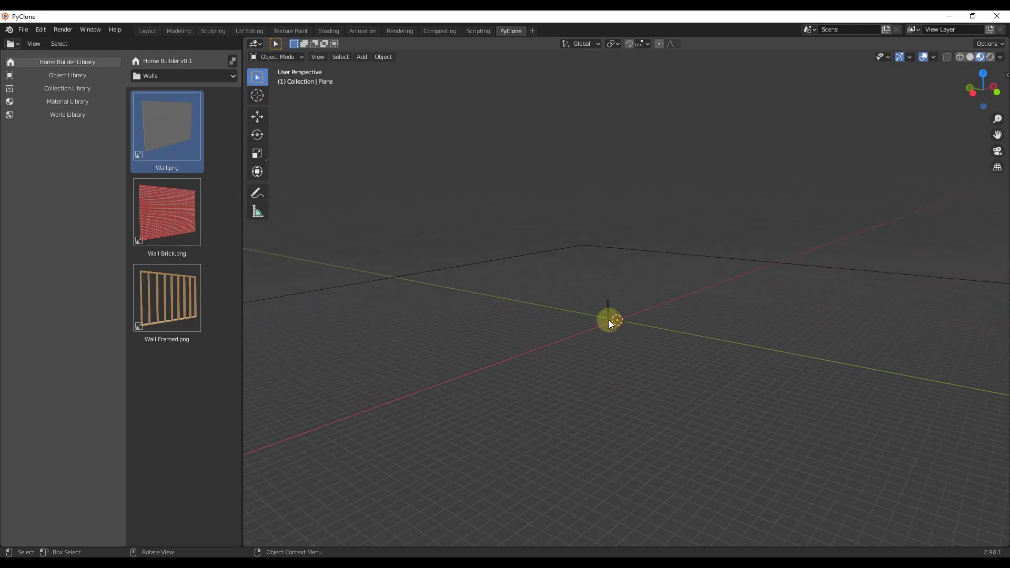
{"action": "scroll", "coordinate": [608, 322], "scroll_direction": "up", "scroll_amount": 4}
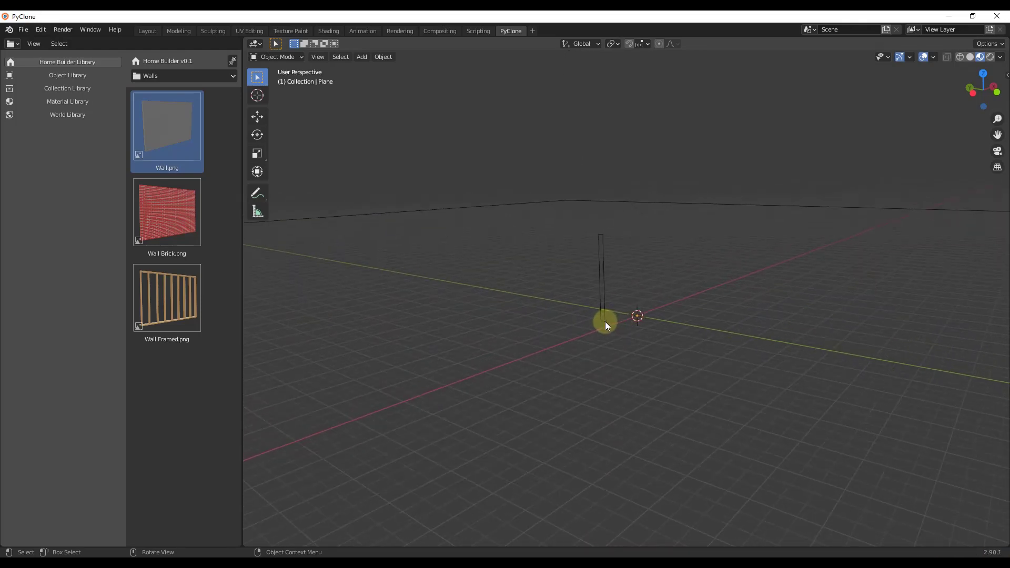
{"action": "left_click", "coordinate": [621, 312]}
{"action": "left_click", "coordinate": [847, 256]}
- Draw the second and third connected walls, finish drawing, and select the first wall
{"action": "scroll", "coordinate": [826, 263], "scroll_direction": "up", "scroll_amount": 4}
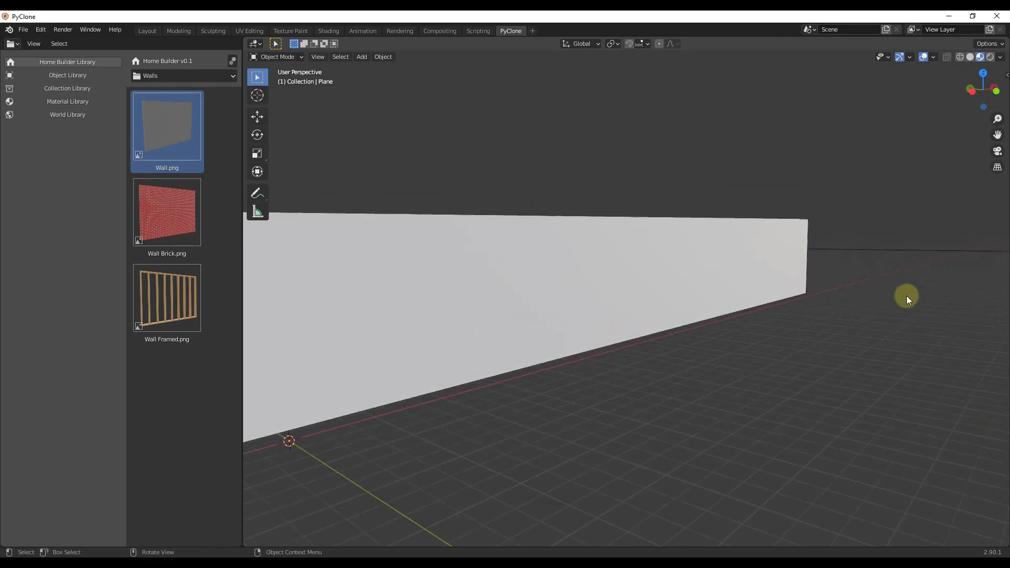
{"action": "scroll", "coordinate": [713, 294], "scroll_direction": "down", "scroll_amount": 6}
{"action": "middle_click_drag", "start_coordinate": [714, 298], "coordinate": [769, 511]}
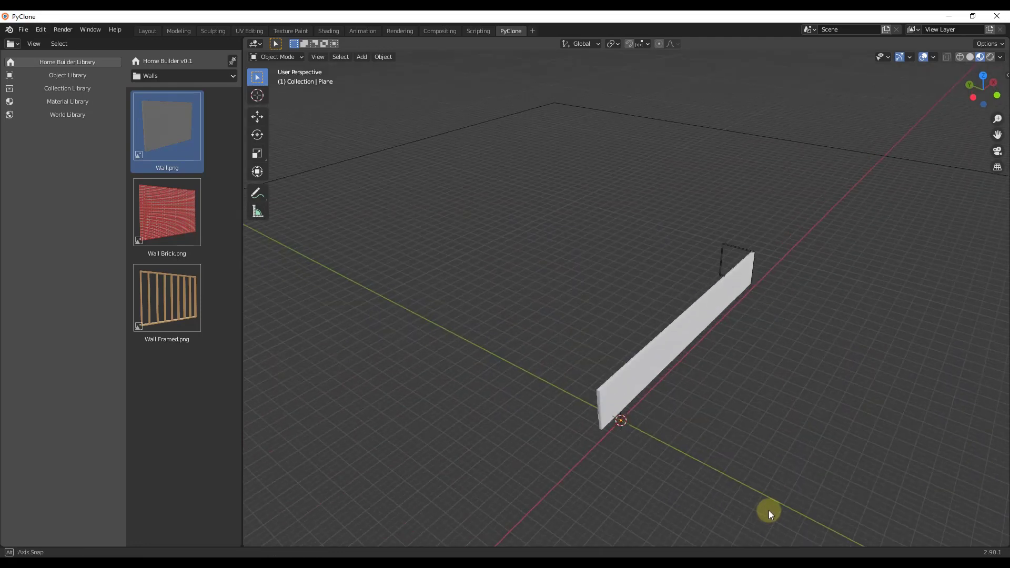
{"action": "left_click", "coordinate": [896, 314]}
{"action": "left_click", "coordinate": [915, 254]}
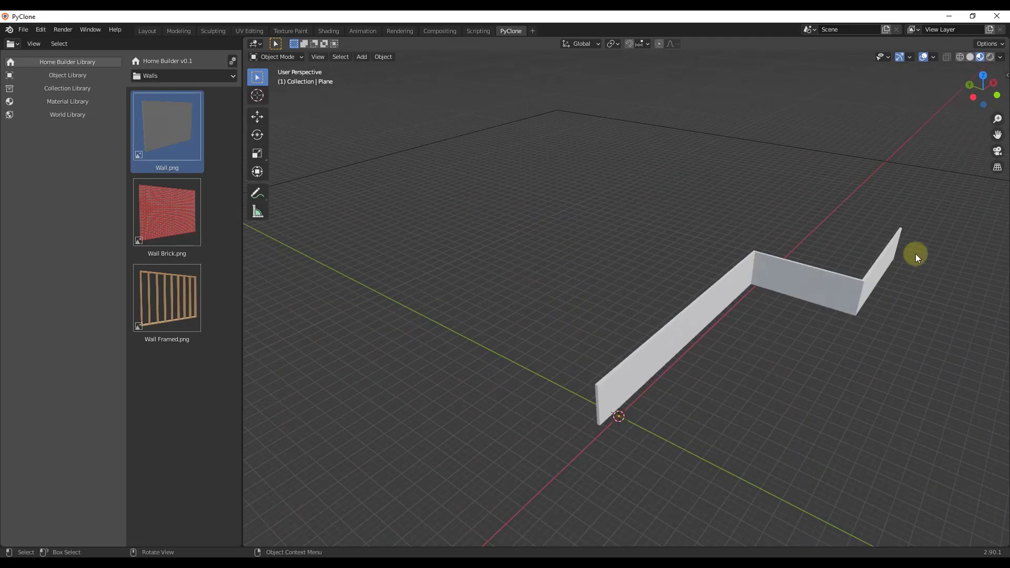
{"action": "right_click", "coordinate": [915, 254]}
{"action": "mouse_move", "coordinate": [873, 282]}
{"action": "middle_mouse_down"}
{"action": "mouse_move", "coordinate": [814, 169]}
{"action": "mouse_move", "coordinate": [920, 284]}
{"action": "mouse_move", "coordinate": [871, 285]}
{"action": "middle_mouse_up"}
{"action": "scroll", "coordinate": [871, 286], "scroll_direction": "down", "scroll_amount": 3}
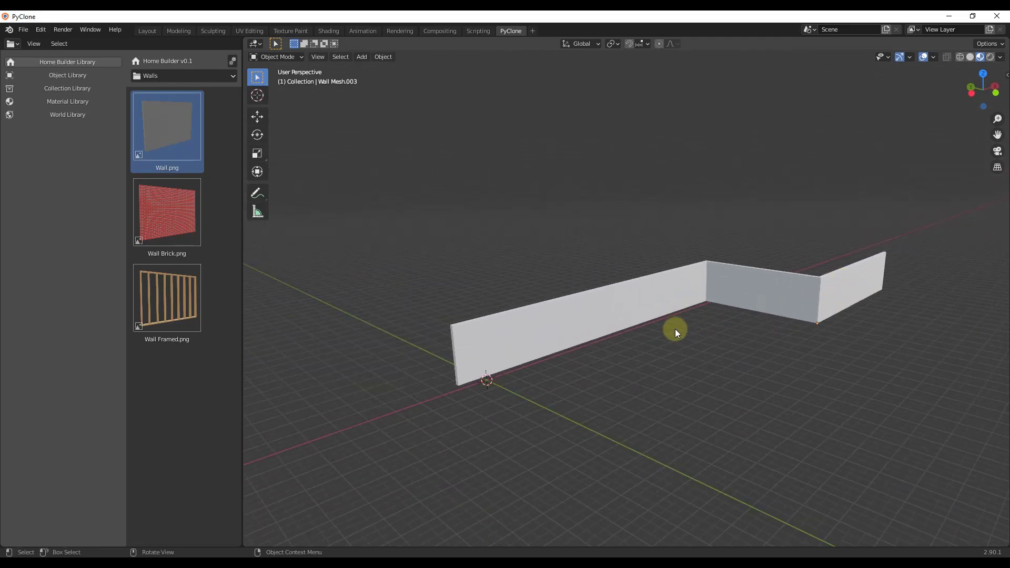
{"action": "left_click", "coordinate": [626, 309]}
{"action": "scroll", "coordinate": [624, 310], "scroll_direction": "up", "scroll_amount": 1}
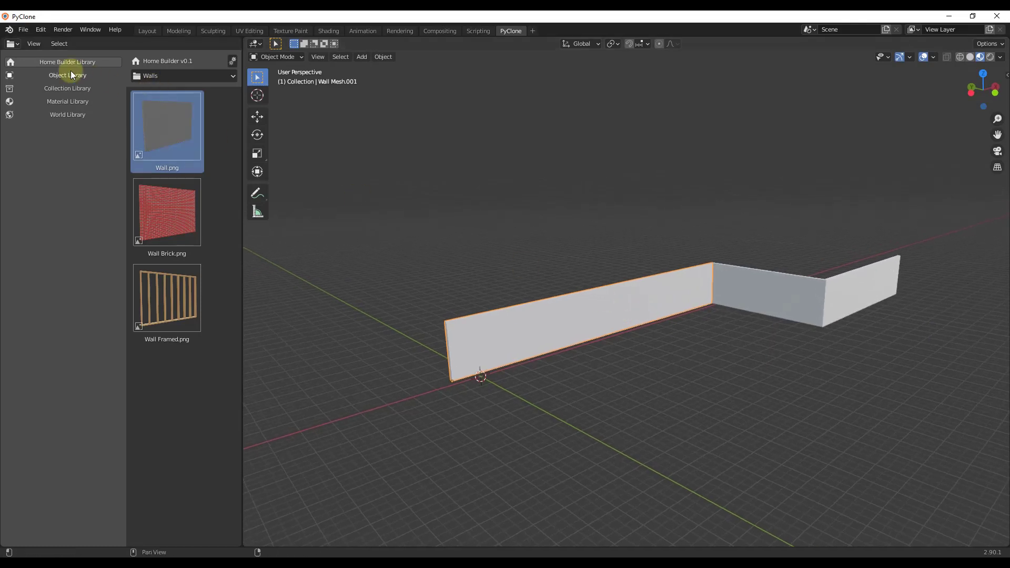
- Switch to the Appliances category and drop a Dishwasher against the first wall
{"action": "left_click", "coordinate": [143, 78]}
{"action": "left_click", "coordinate": [161, 90]}
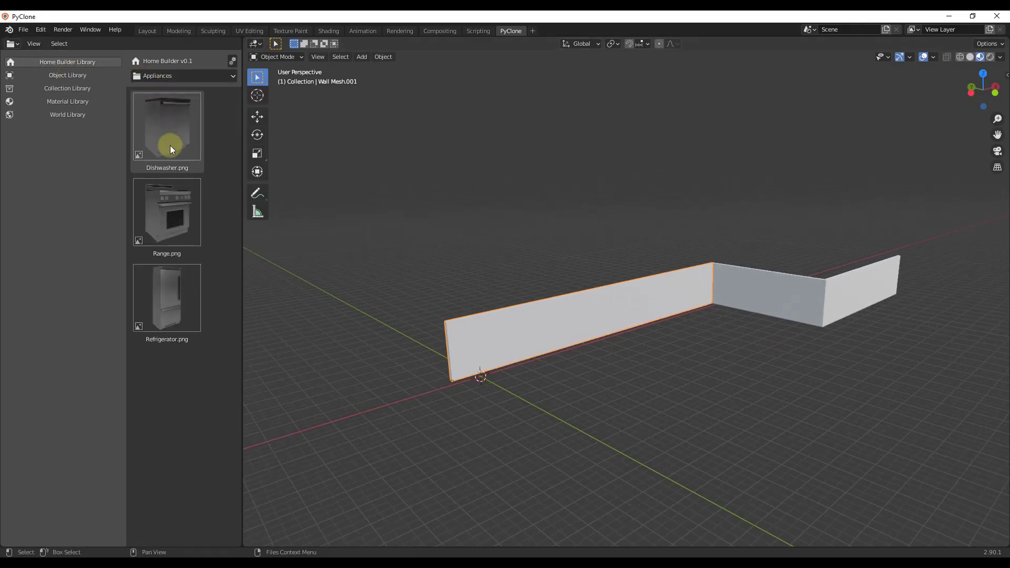
{"action": "left_click_drag", "start_coordinate": [169, 145], "coordinate": [566, 350]}
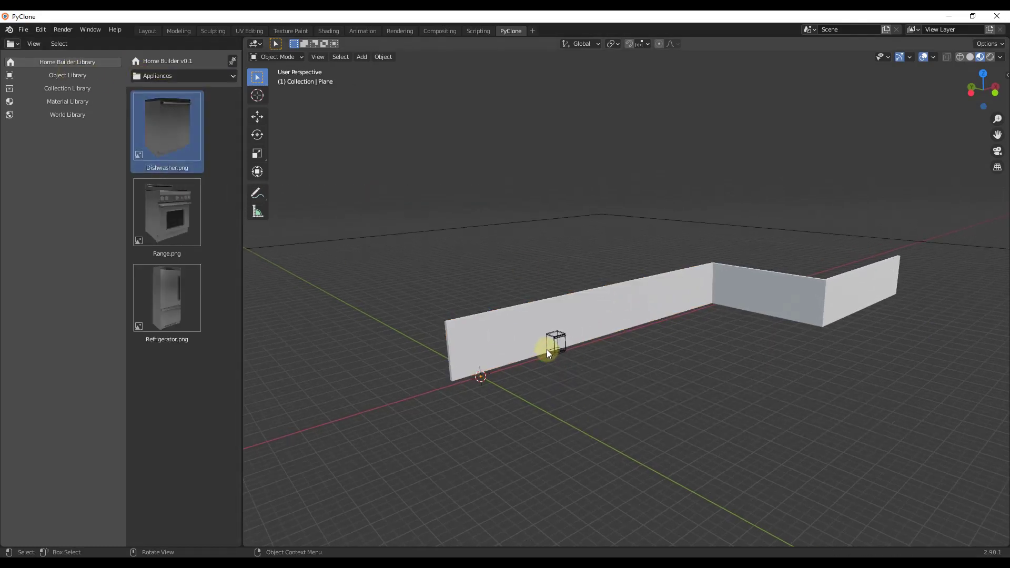
{"action": "scroll", "coordinate": [555, 352], "scroll_direction": "up", "scroll_amount": 6}
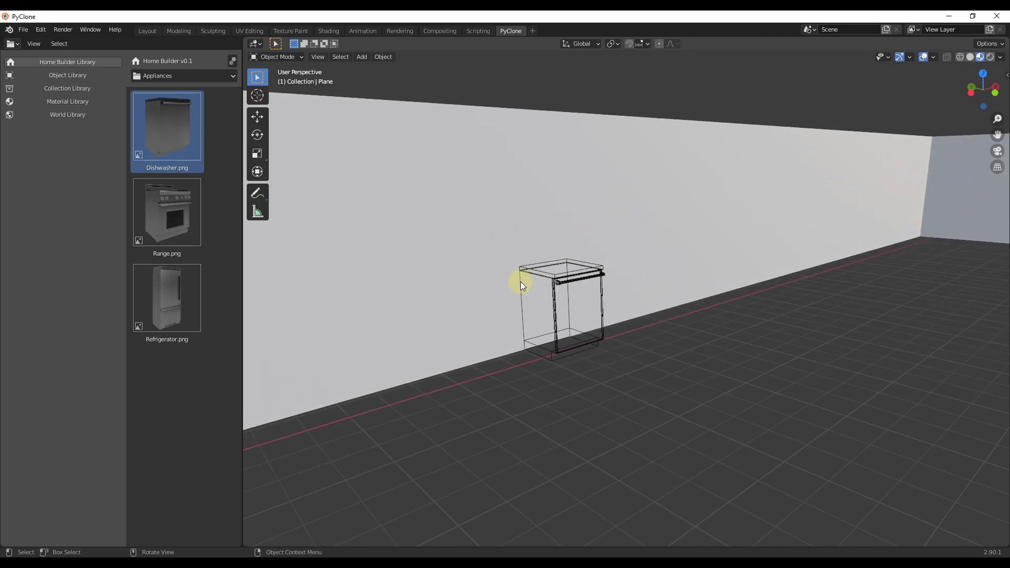
{"action": "left_click", "coordinate": [520, 282]}
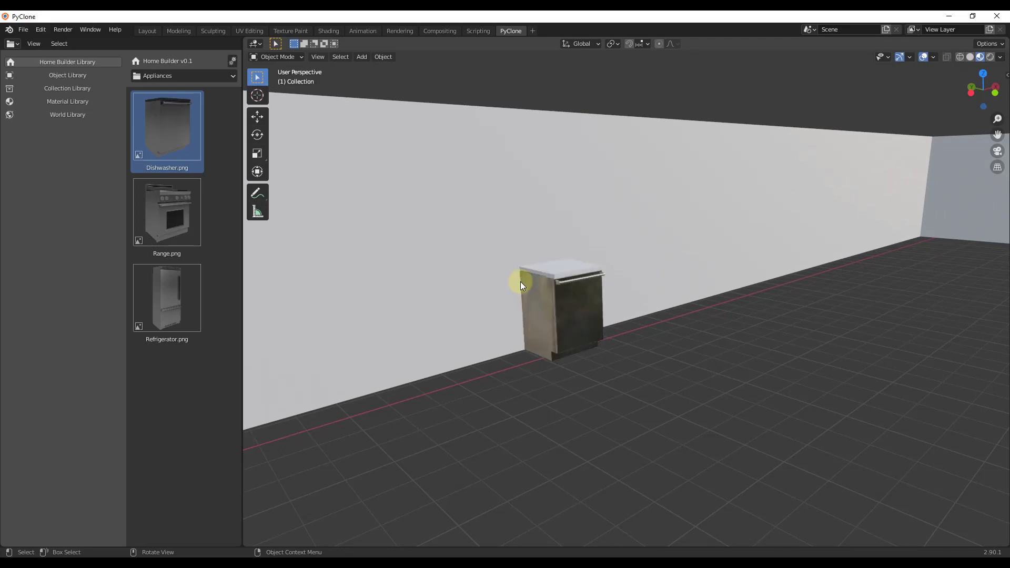
{"action": "middle_click_drag", "start_coordinate": [644, 330], "coordinate": [680, 301]}
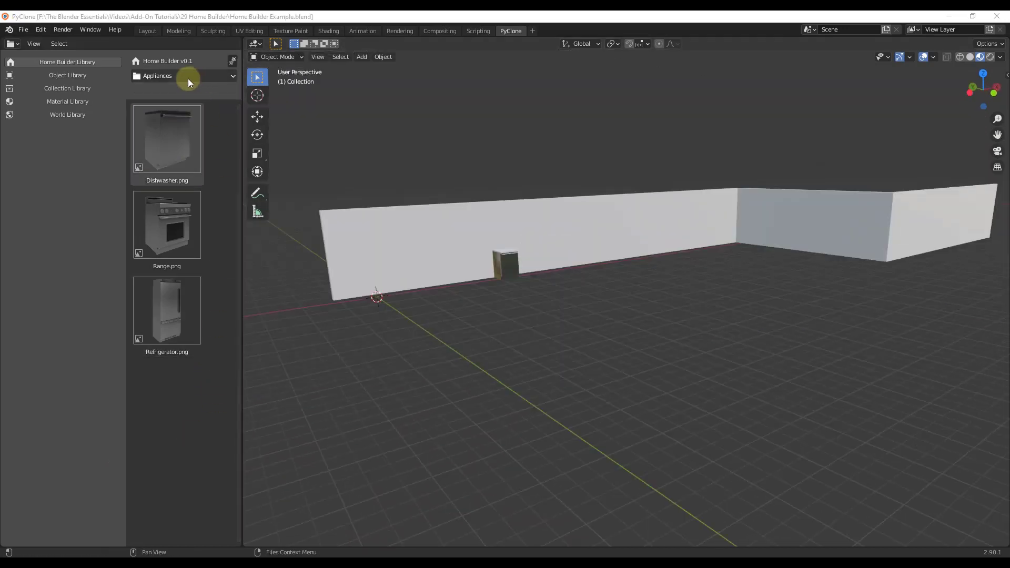
- Place a Base 2 Door Cabinet from the Cabinets category, then minimize PyClone
{"action": "left_click", "coordinate": [178, 76]}
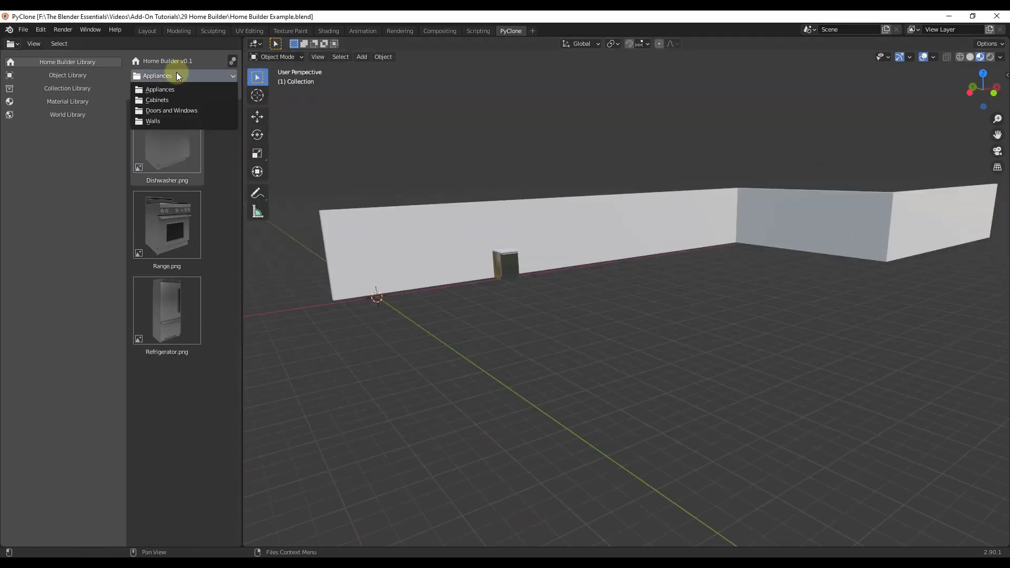
{"action": "left_click", "coordinate": [161, 100]}
{"action": "left_click_drag", "start_coordinate": [179, 150], "coordinate": [492, 318]}
{"action": "scroll", "coordinate": [492, 310], "scroll_direction": "up", "scroll_amount": 6}
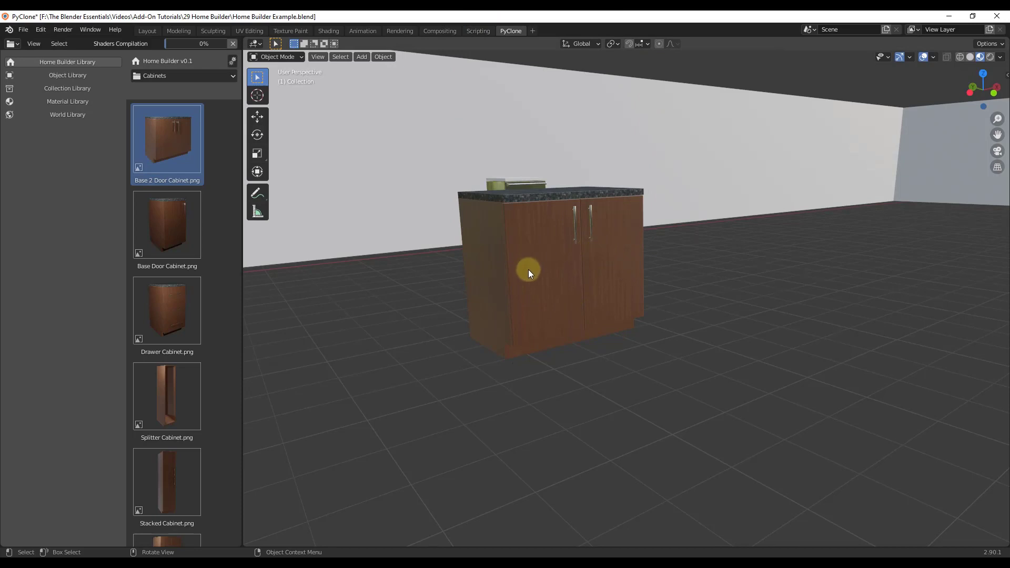
{"action": "mouse_move", "coordinate": [541, 276]}
{"action": "middle_mouse_down"}
{"action": "mouse_move", "coordinate": [857, 271]}
{"action": "mouse_move", "coordinate": [528, 261]}
{"action": "middle_mouse_up"}
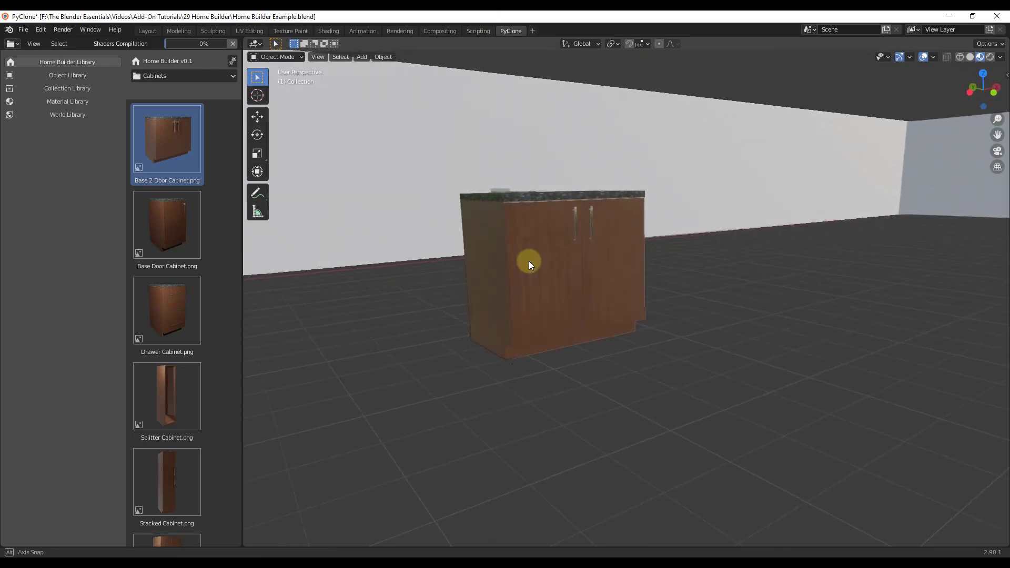
{"action": "left_click", "coordinate": [953, 18]}
{"action": "left_click_drag", "start_coordinate": [947, 8], "coordinate": [288, 179]}
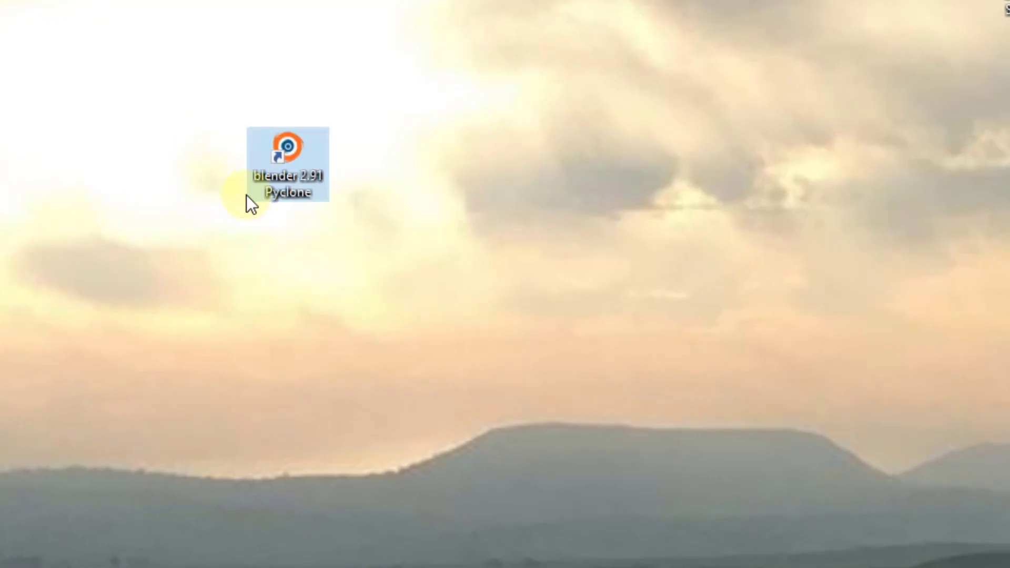
- Look over the blender 2.91 Pyclone desktop shortcut's options, then dismiss them and reposition the shortcut
{"action": "right_click", "coordinate": [291, 172]}
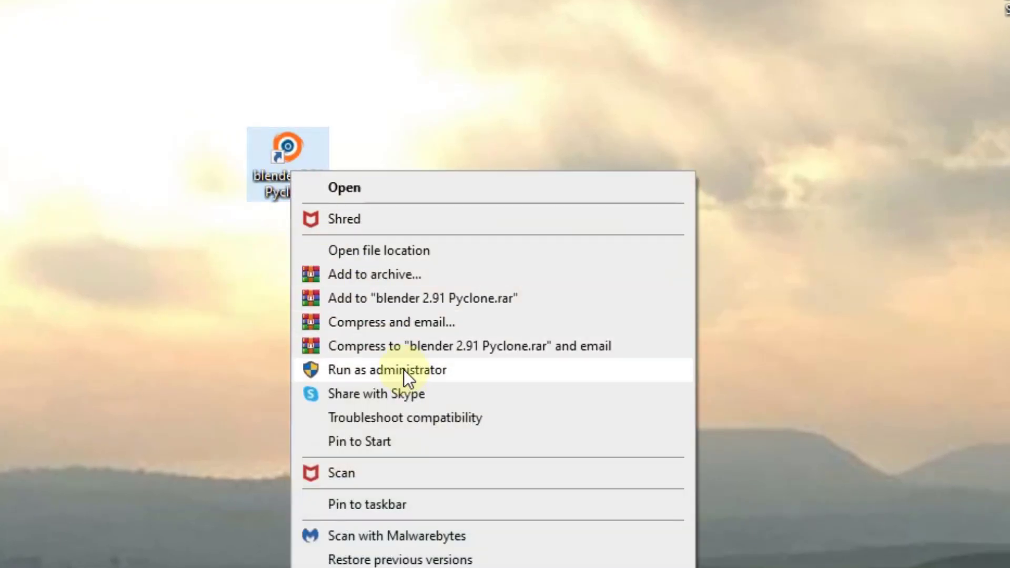
{"action": "left_click", "coordinate": [879, 358]}
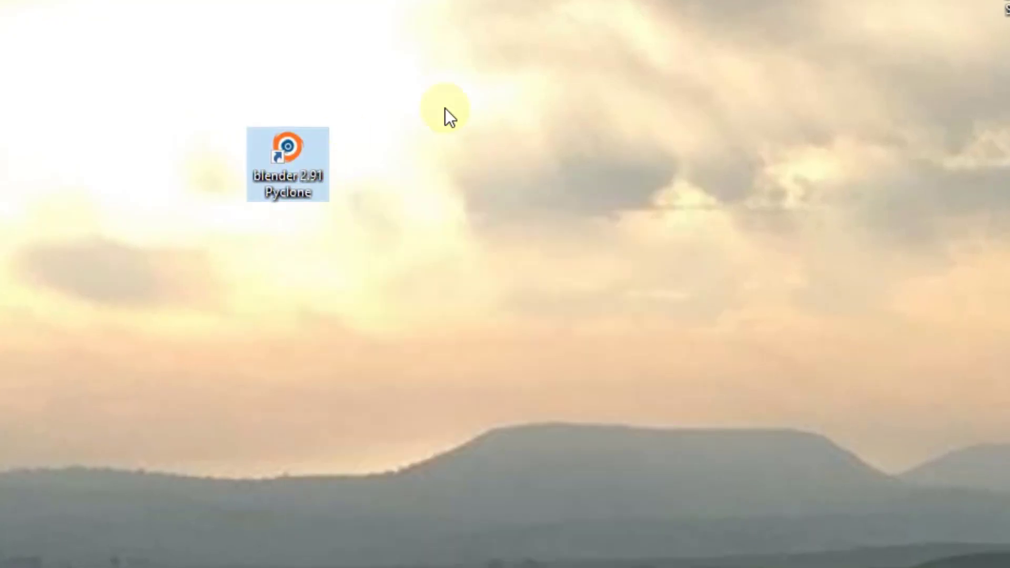
{"action": "left_click_drag", "start_coordinate": [288, 158], "coordinate": [947, 8]}
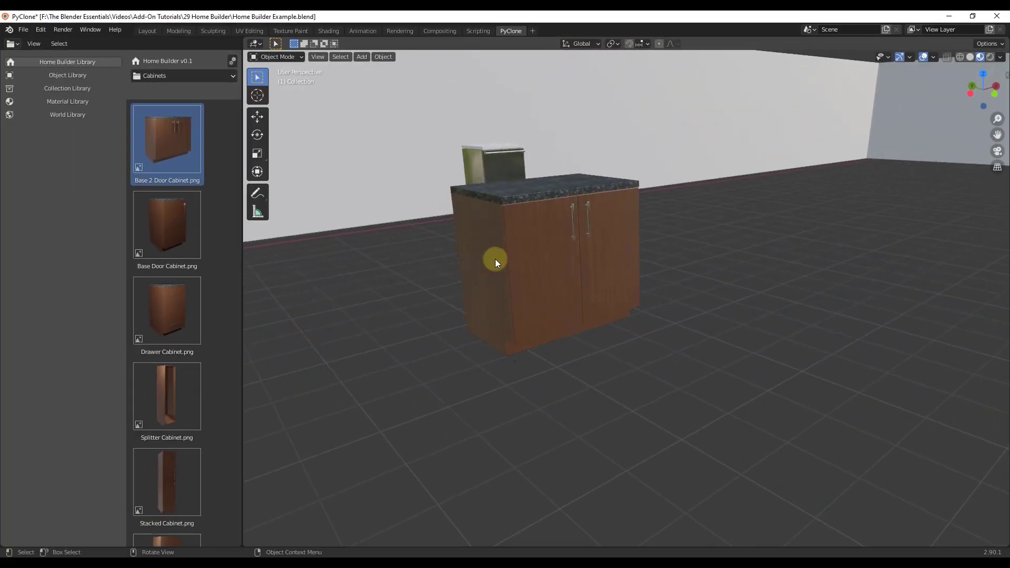
- Inspect the two-door base cabinet by selecting one of its doors and its left side panel
{"action": "scroll", "coordinate": [498, 252], "scroll_direction": "up", "scroll_amount": 2}
{"action": "middle_click_drag", "start_coordinate": [501, 248], "coordinate": [593, 242]}
{"action": "scroll", "coordinate": [593, 247], "scroll_direction": "down", "scroll_amount": 4}
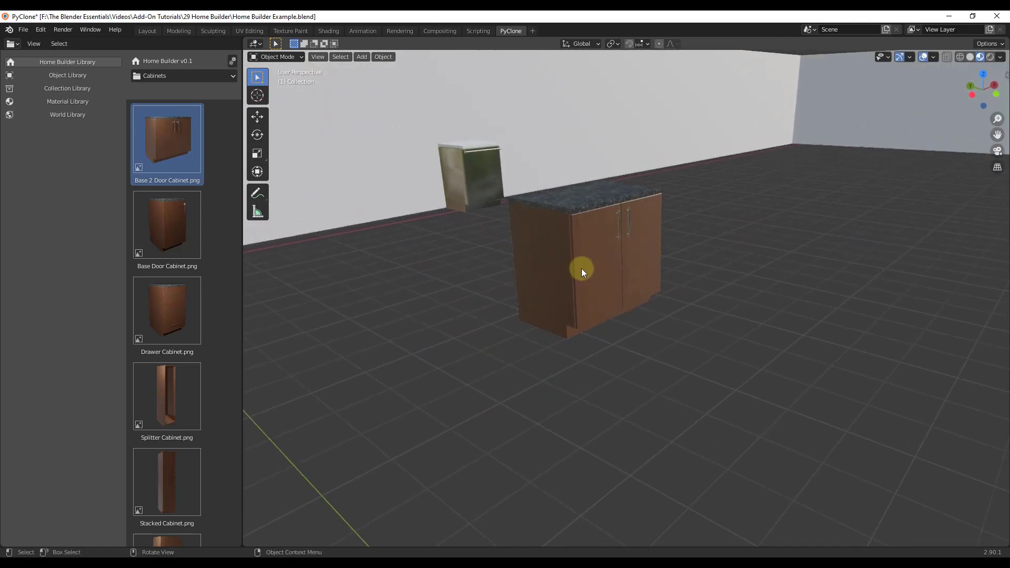
{"action": "left_click", "coordinate": [587, 256]}
{"action": "left_click", "coordinate": [535, 257]}
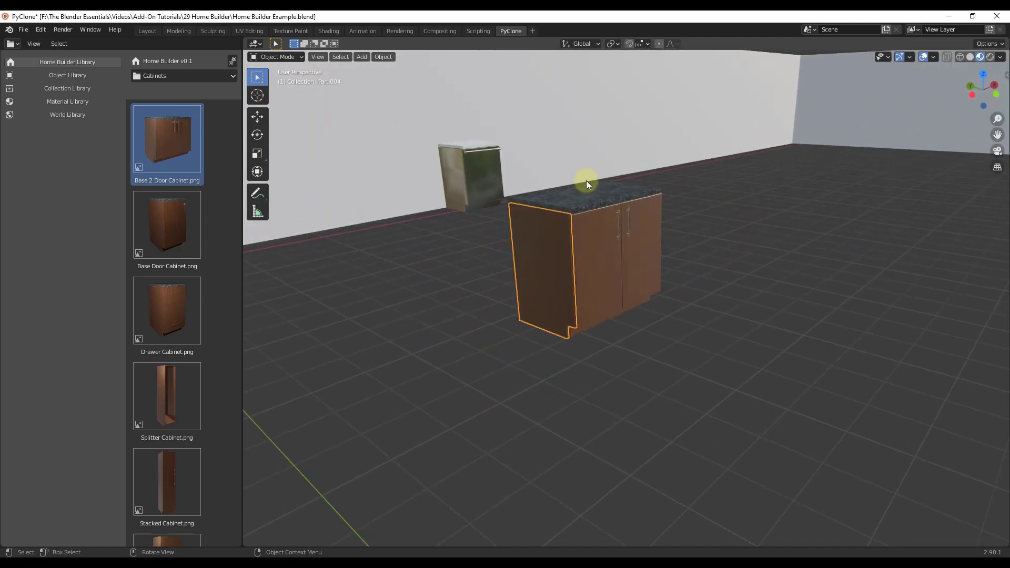
{"action": "middle_click_drag", "start_coordinate": [587, 183], "coordinate": [565, 182]}
- Box-select all 14 parts of the two-door base cabinet and delete them
{"action": "left_click_drag", "start_coordinate": [468, 164], "coordinate": [684, 381]}
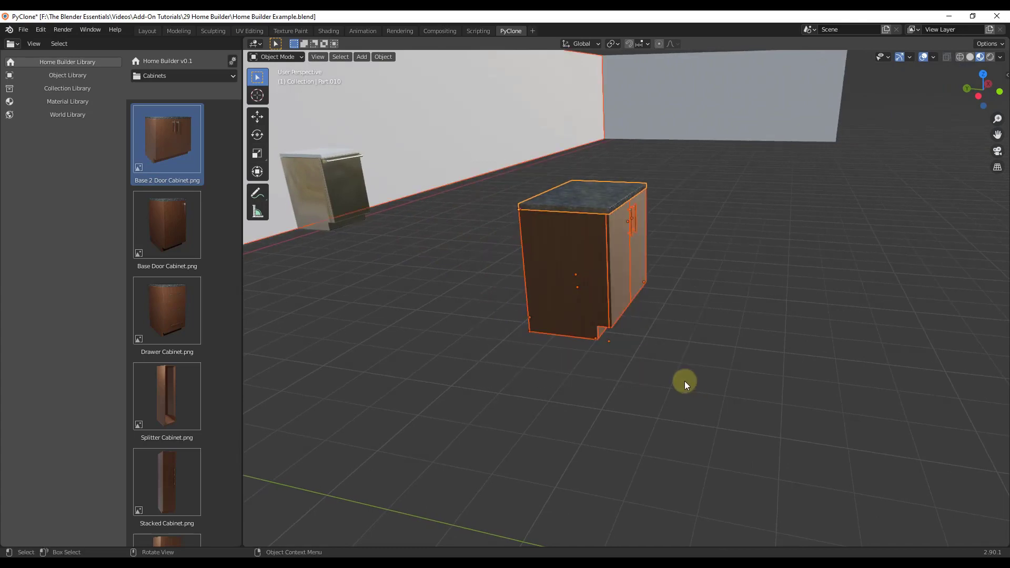
{"action": "left_click_drag", "start_coordinate": [487, 183], "coordinate": [697, 375]}
{"action": "key", "text": "Delete"}
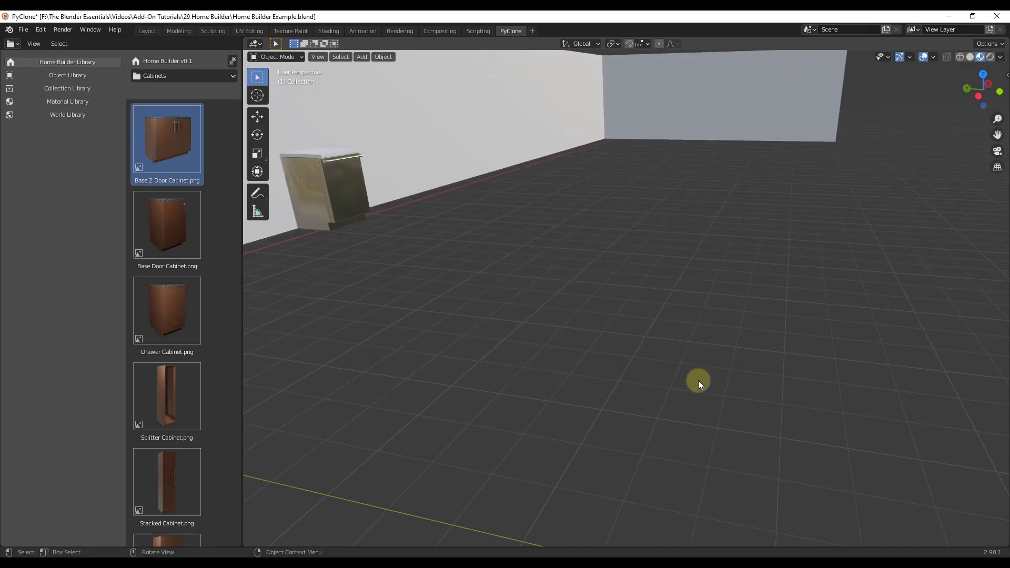
- Bring up the Home Builder library settings showing 34" base and 84" tall cabinet sizes
{"action": "scroll", "coordinate": [409, 232], "scroll_direction": "down", "scroll_amount": 5}
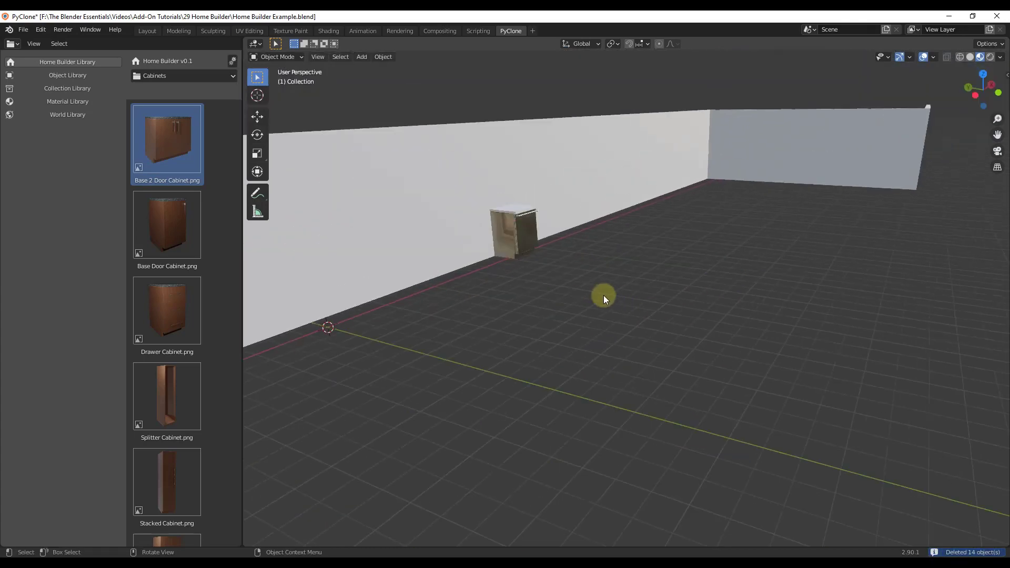
{"action": "scroll", "coordinate": [604, 295], "scroll_direction": "up", "scroll_amount": 4}
{"action": "scroll", "coordinate": [490, 224], "scroll_direction": "down", "scroll_amount": 5}
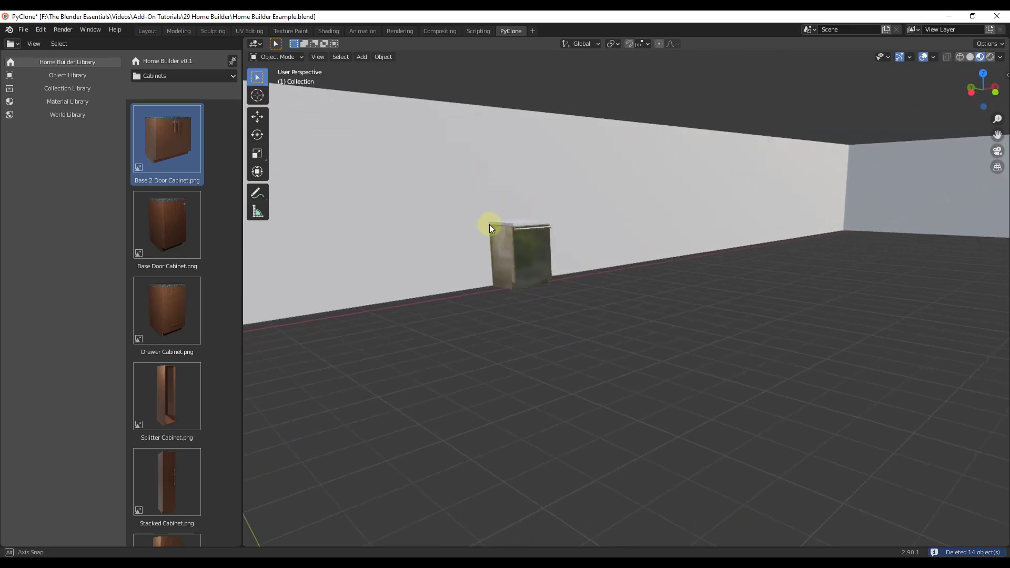
{"action": "scroll", "coordinate": [617, 204], "scroll_direction": "up", "scroll_amount": 4}
{"action": "scroll", "coordinate": [774, 263], "scroll_direction": "up", "scroll_amount": 3}
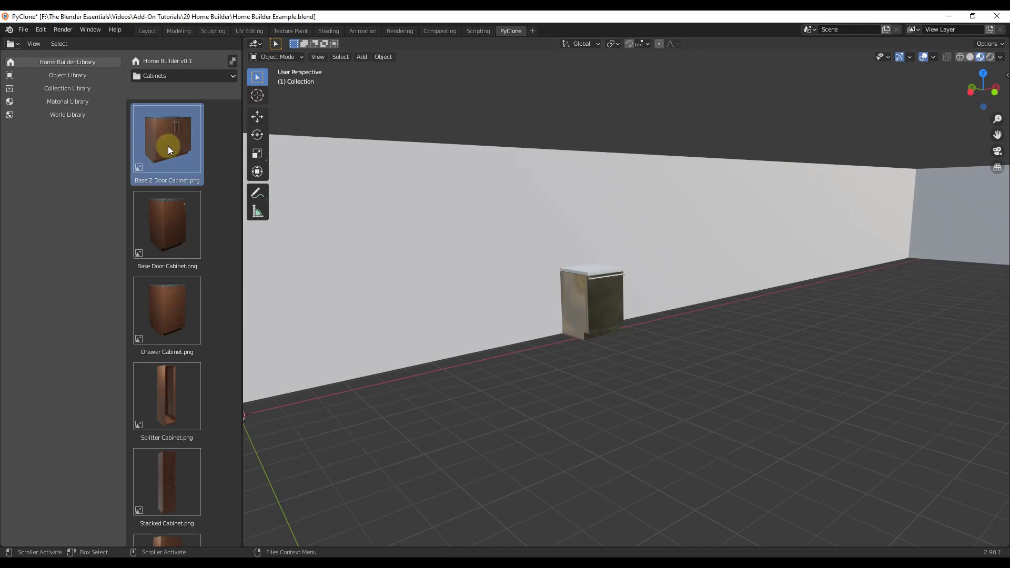
{"action": "left_click", "coordinate": [232, 61]}
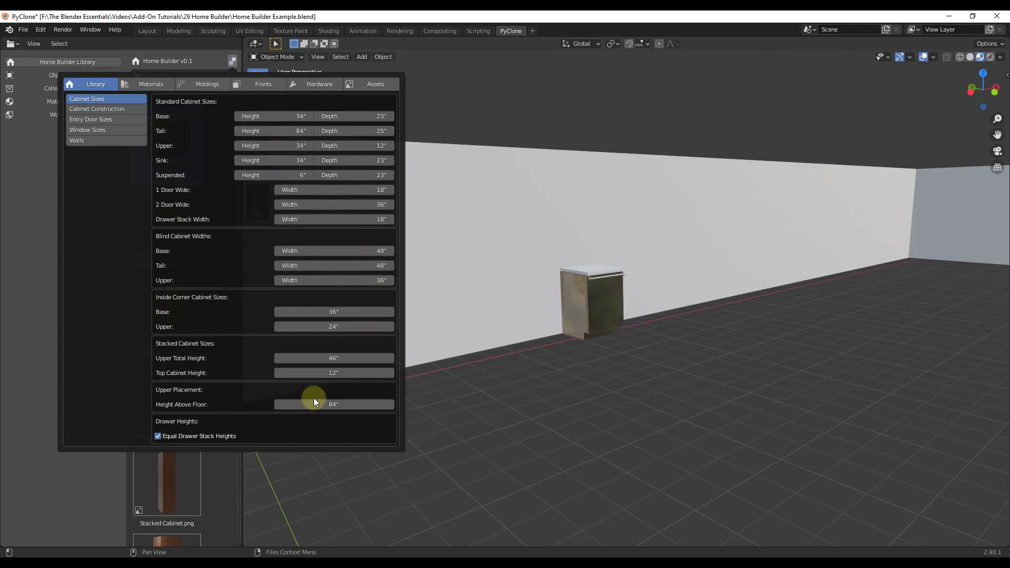
- Review the cabinet construction, sizes, material and molding settings in the Home Builder library
{"action": "left_click", "coordinate": [125, 109]}
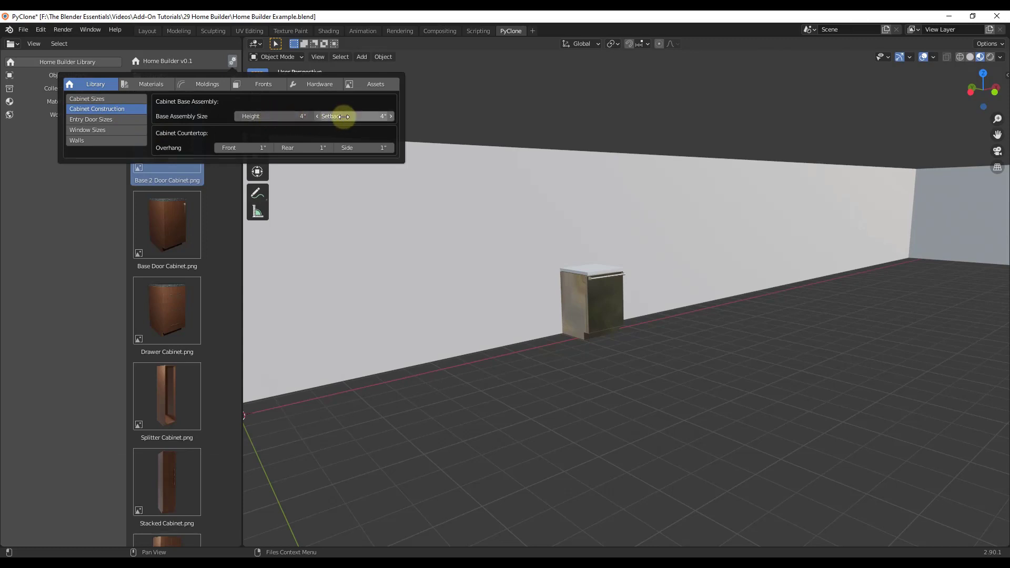
{"action": "left_click", "coordinate": [103, 98]}
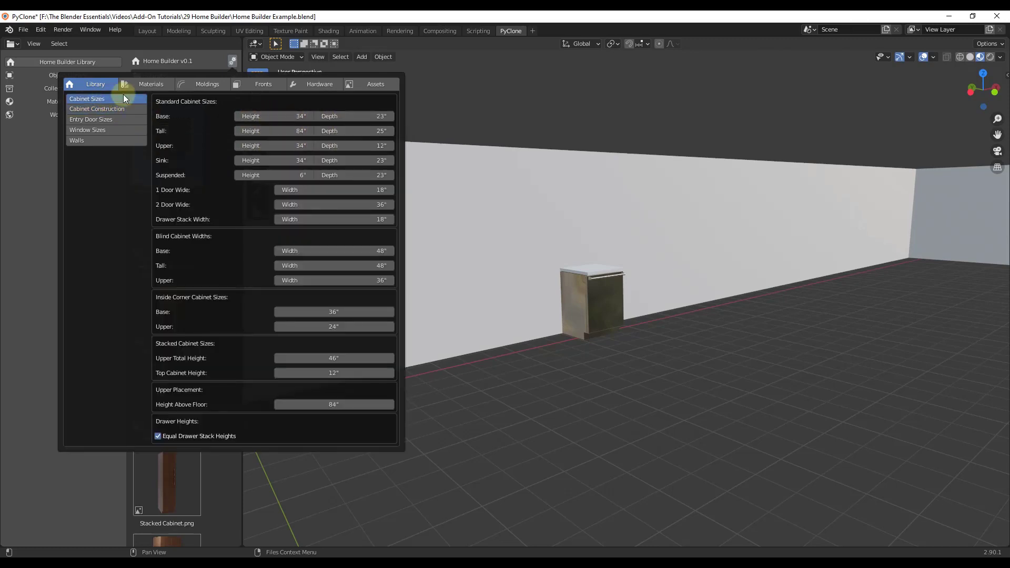
{"action": "left_click", "coordinate": [136, 88]}
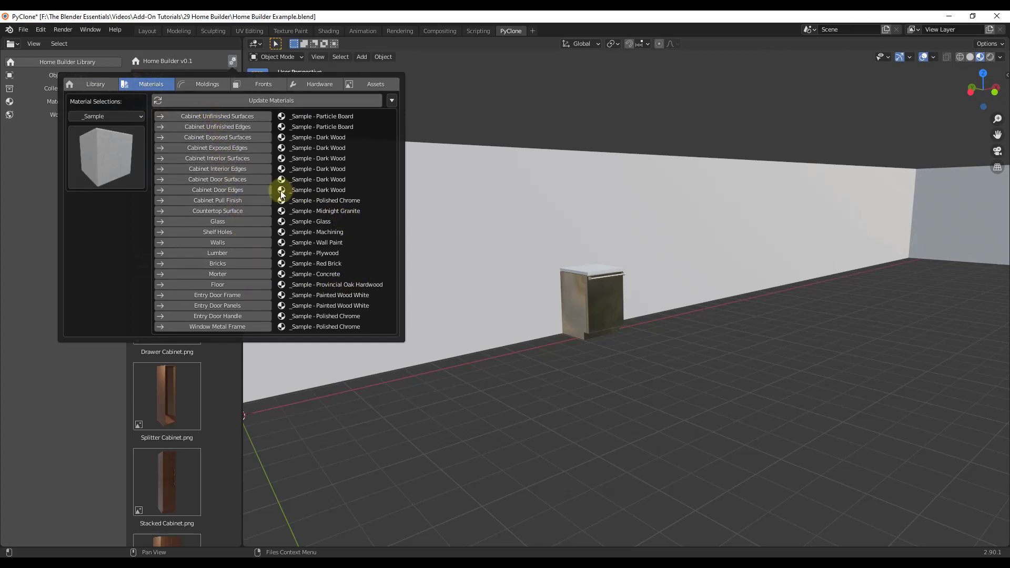
{"action": "left_click", "coordinate": [207, 87]}
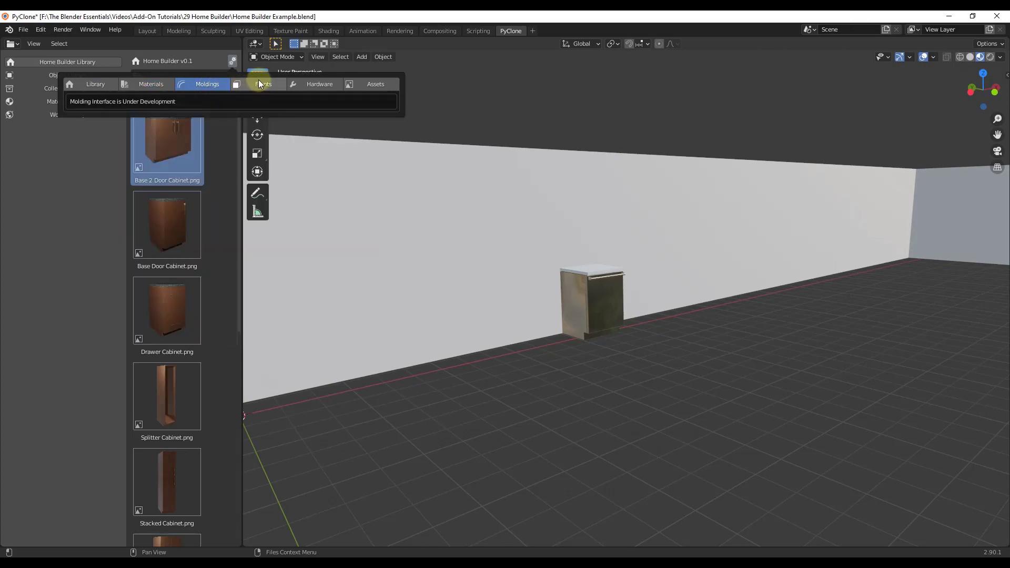
- Assign _Sample - Shaker Door to base cabinet doors, then review hardware and asset lists
{"action": "left_click", "coordinate": [241, 89]}
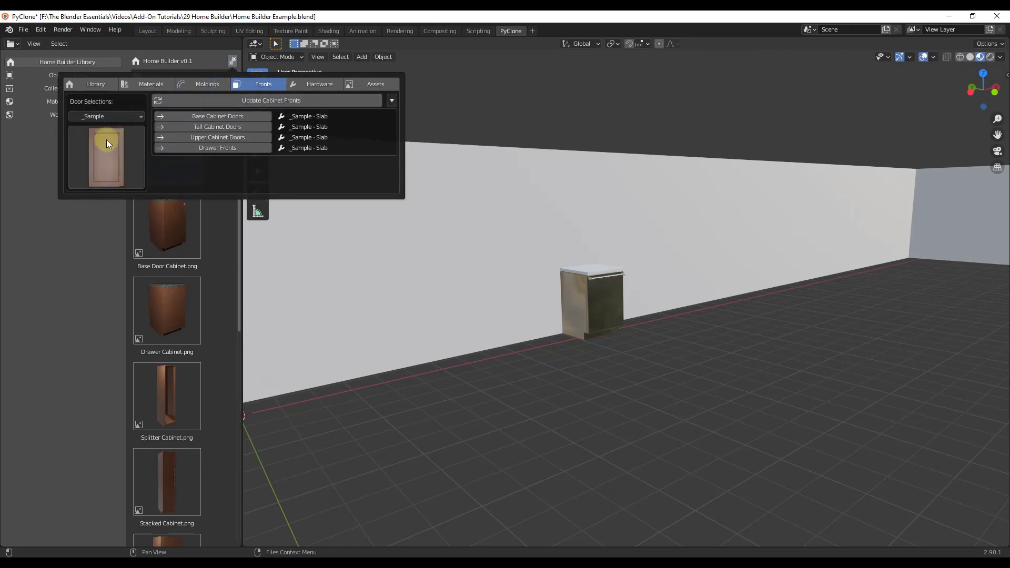
{"action": "left_click", "coordinate": [227, 116]}
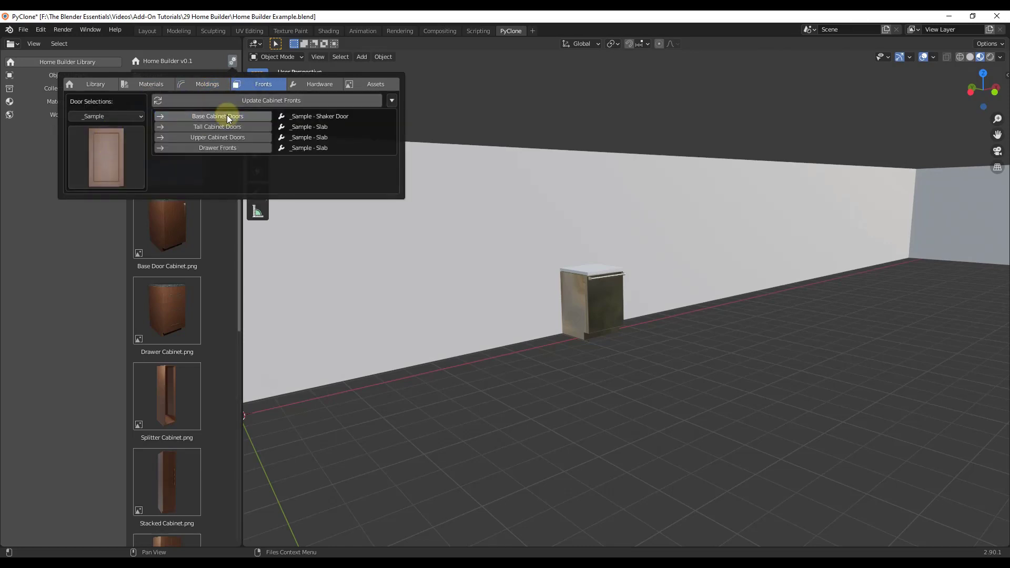
{"action": "left_click", "coordinate": [132, 116]}
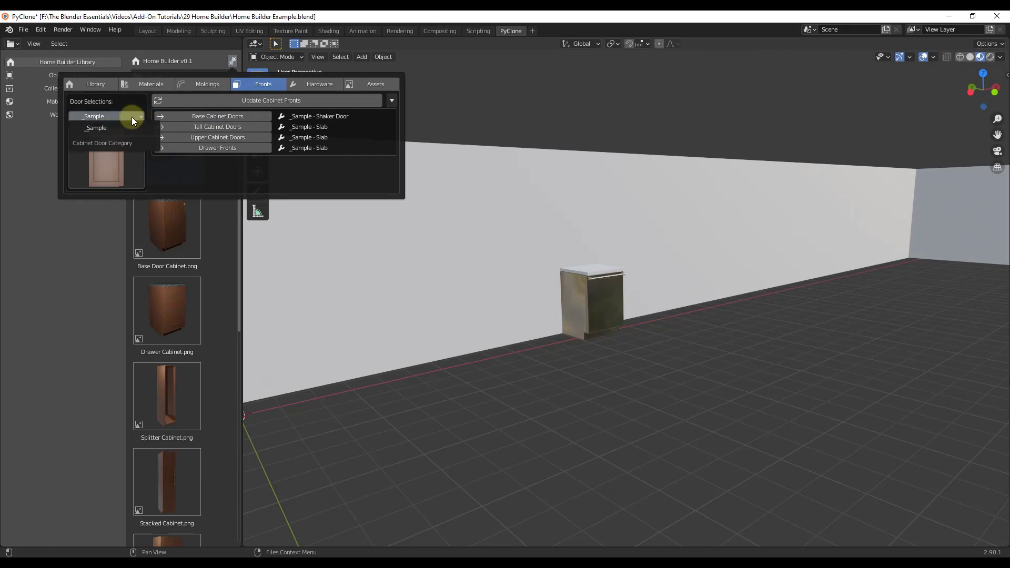
{"action": "left_click", "coordinate": [121, 124]}
{"action": "left_click", "coordinate": [314, 87]}
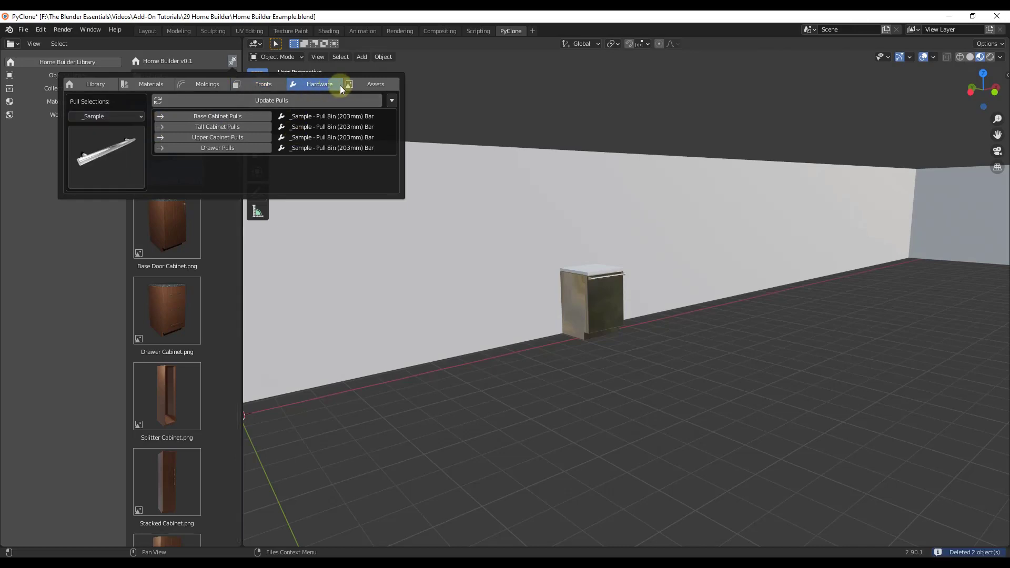
{"action": "left_click", "coordinate": [378, 84]}
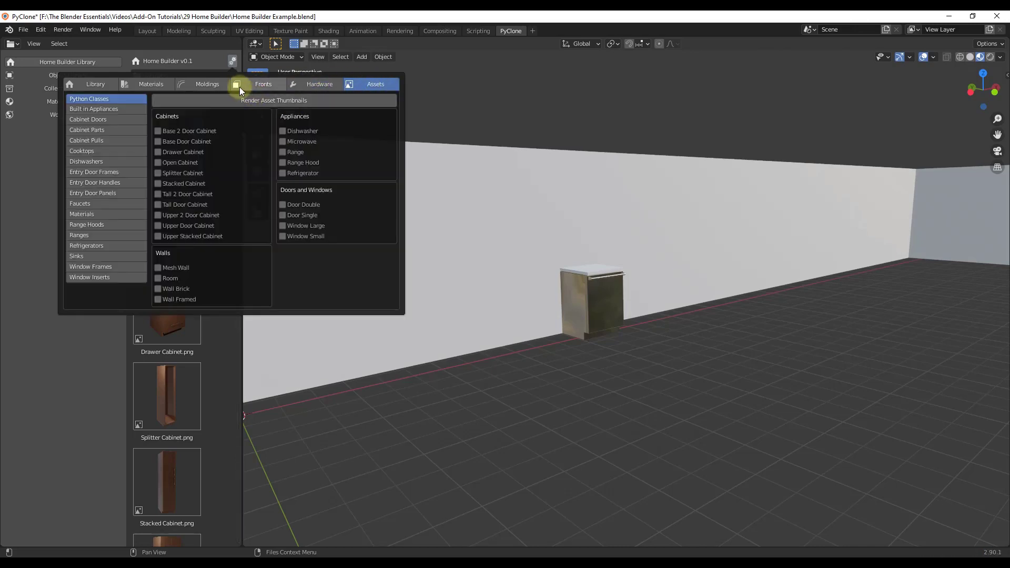
{"action": "left_click", "coordinate": [83, 84]}
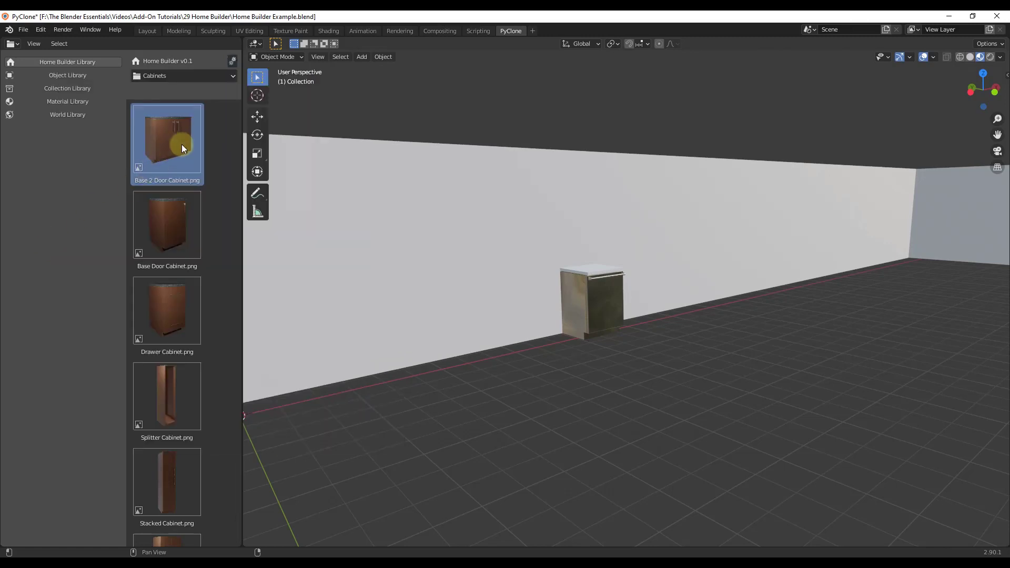
- Place a shaker-door Base 2 Door Cabinet with countertop against the wall beside the dishwasher
{"action": "left_click_drag", "start_coordinate": [172, 142], "coordinate": [538, 364]}
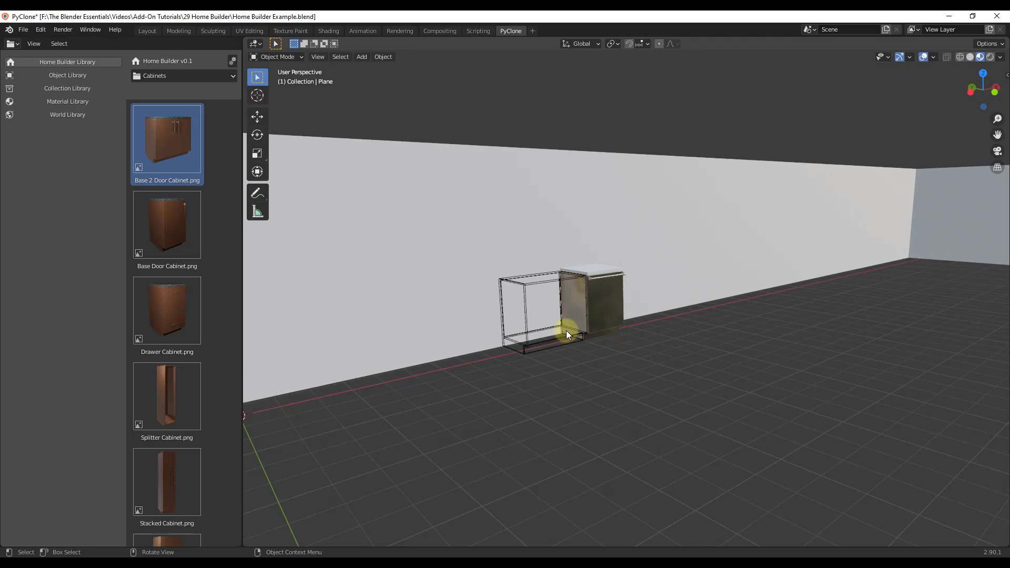
{"action": "left_click", "coordinate": [566, 330]}
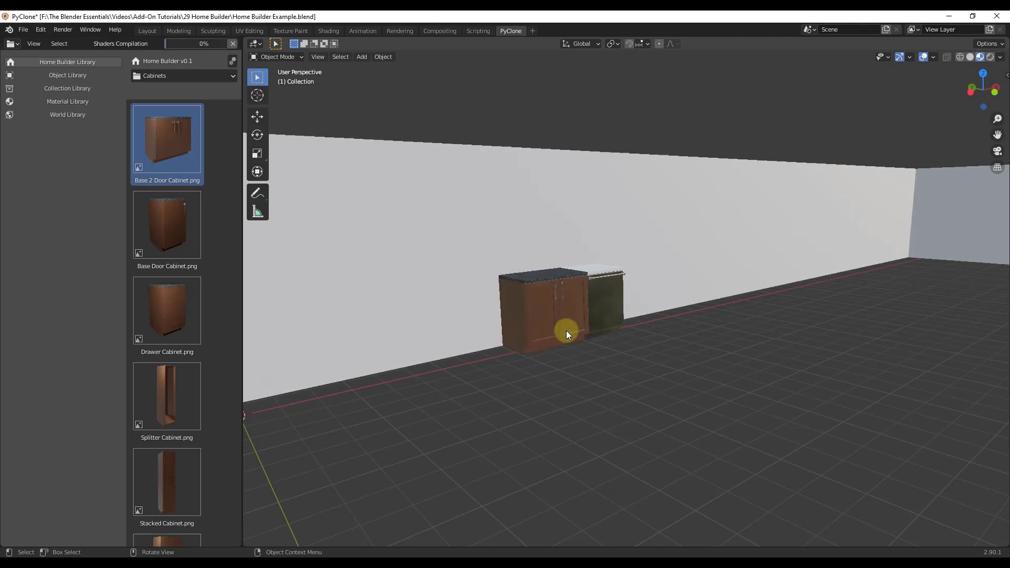
{"action": "scroll", "coordinate": [531, 298], "scroll_direction": "up", "scroll_amount": 3}
{"action": "scroll", "coordinate": [532, 303], "scroll_direction": "up", "scroll_amount": 2}
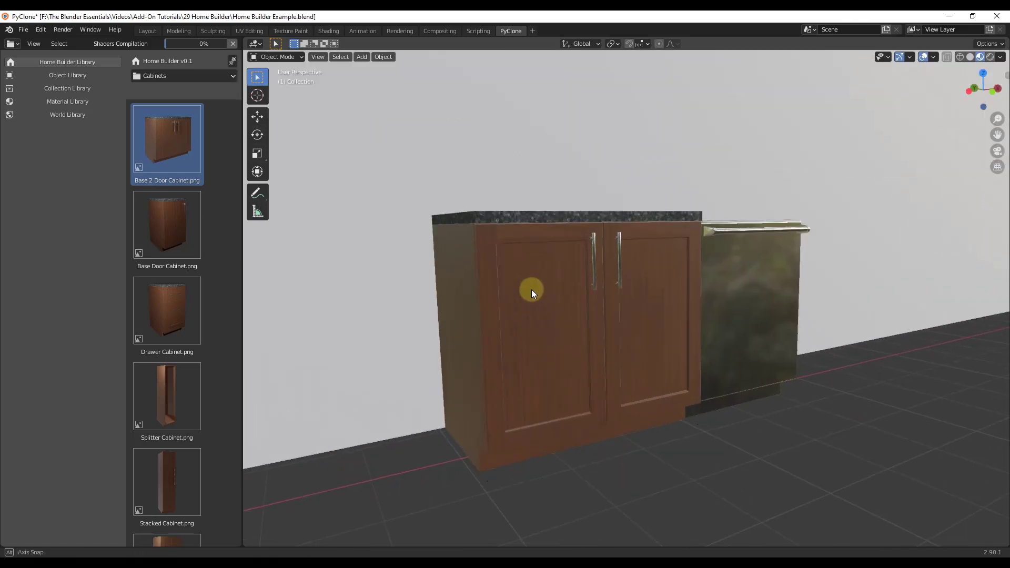
{"action": "middle_click_drag", "start_coordinate": [532, 288], "coordinate": [626, 288]}
- Set the two-door base cabinet's width to 57 inches in its Cabinet Prompts
{"action": "scroll", "coordinate": [626, 286], "scroll_direction": "down", "scroll_amount": 2}
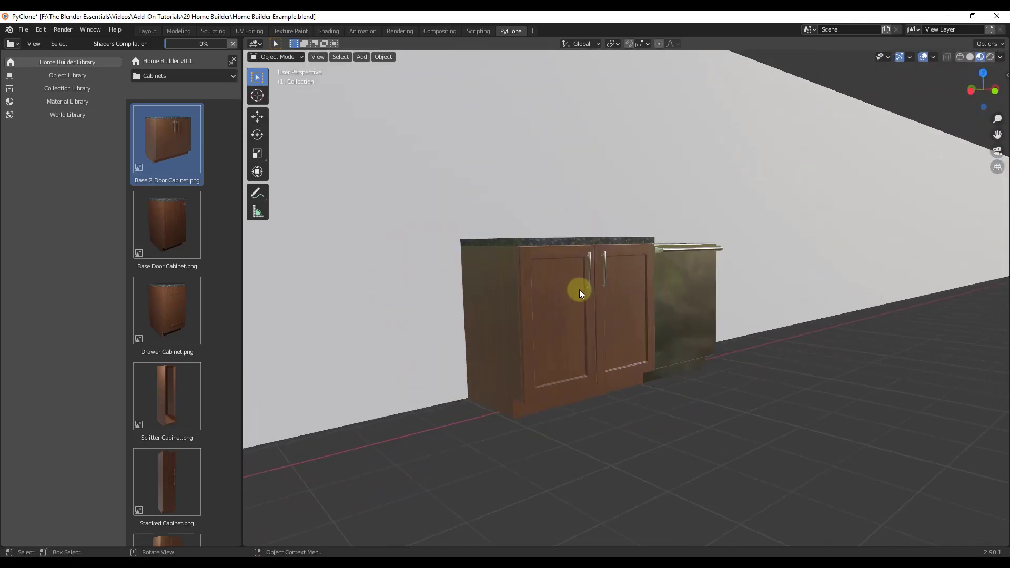
{"action": "right_click", "coordinate": [558, 288]}
{"action": "left_click", "coordinate": [601, 277]}
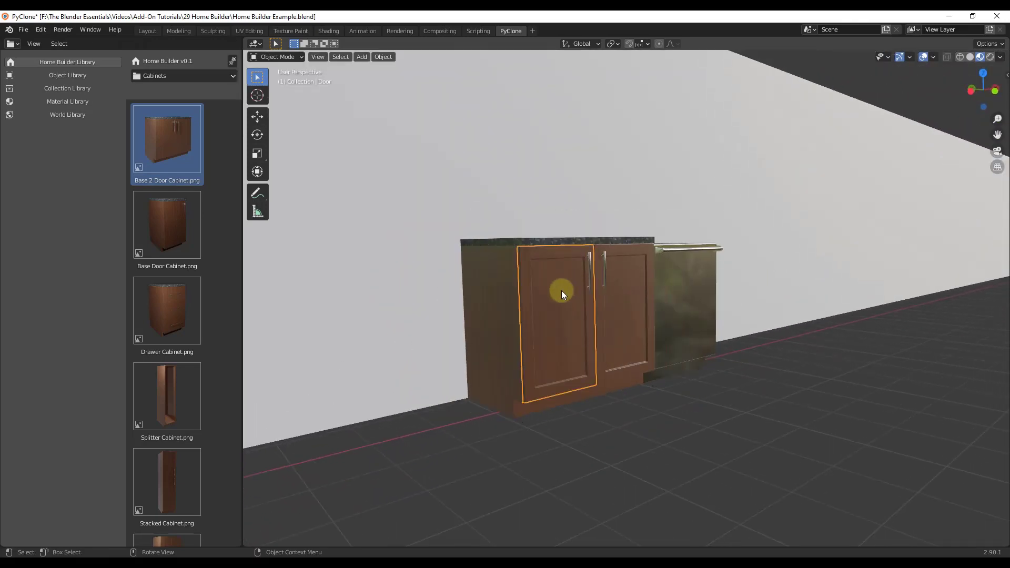
{"action": "right_click", "coordinate": [535, 306]}
{"action": "left_click", "coordinate": [504, 305]}
{"action": "right_click", "coordinate": [503, 305]}
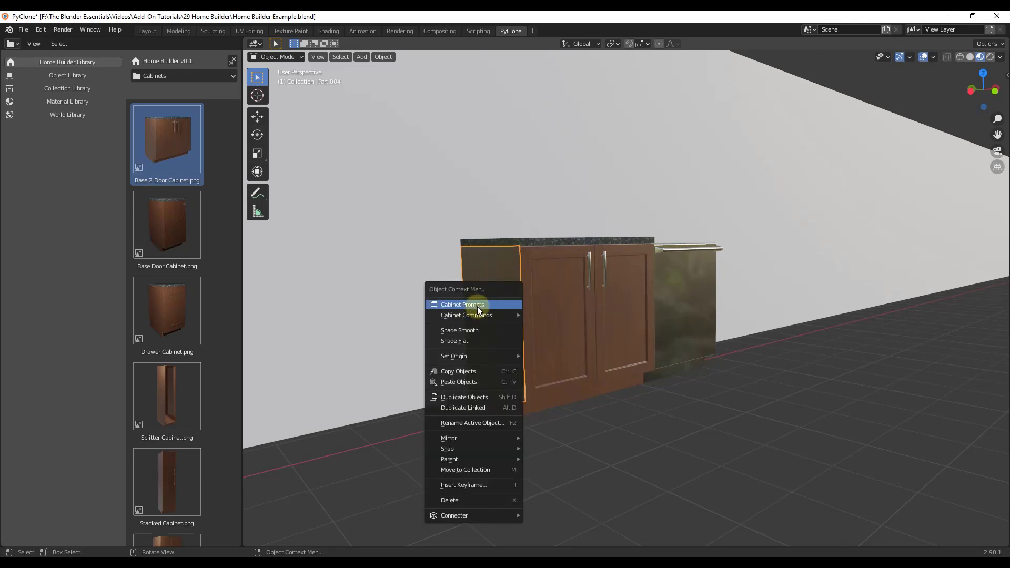
{"action": "left_click", "coordinate": [478, 306]}
{"action": "left_click", "coordinate": [429, 327]}
{"action": "type", "text": "57"}
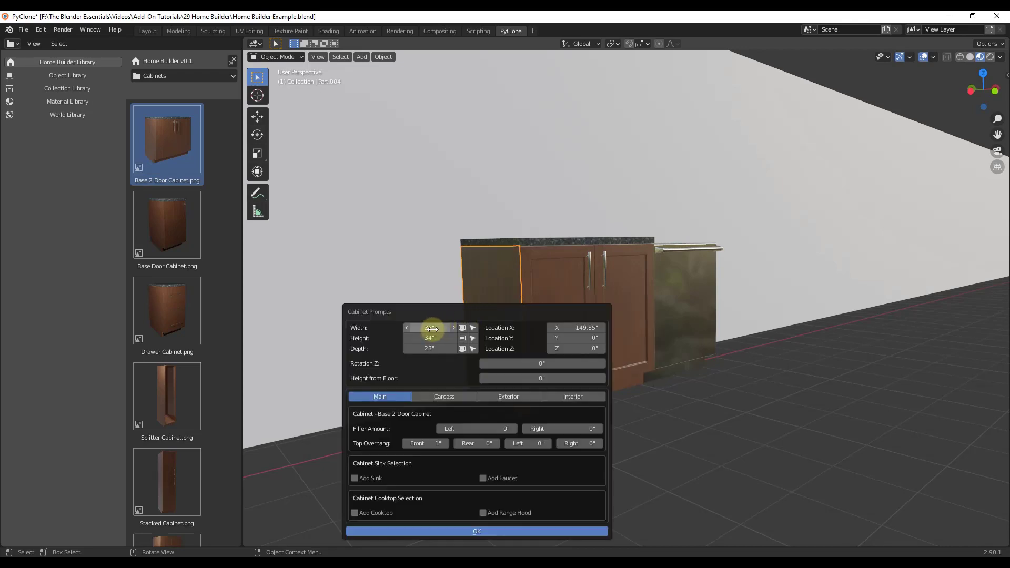
{"action": "key", "text": "Return"}
- Narrow the cabinet's width to 32 inches
{"action": "left_click_drag", "start_coordinate": [438, 329], "coordinate": [434, 331]}
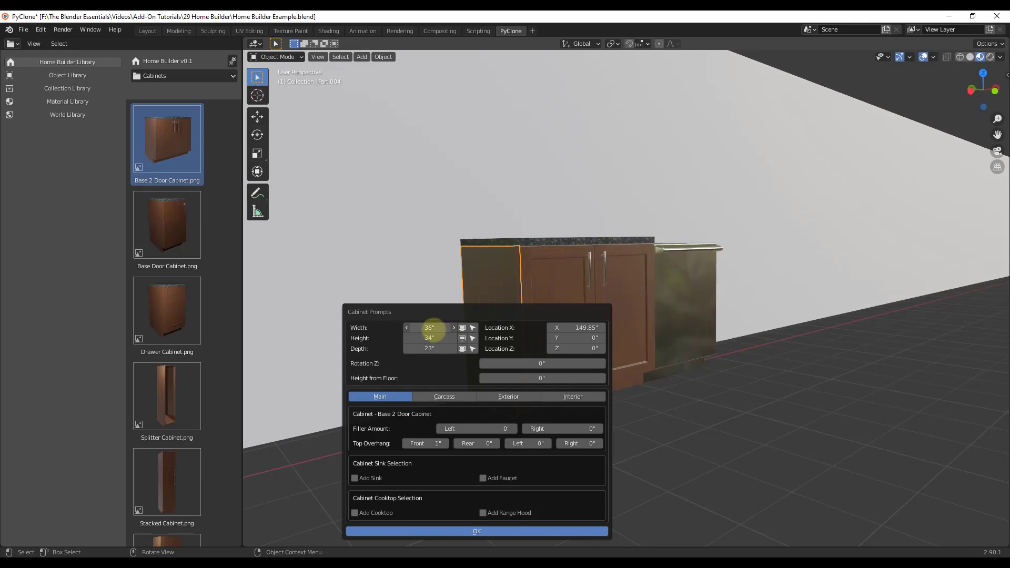
{"action": "left_click", "coordinate": [431, 330]}
{"action": "type", "text": "32"}
{"action": "key", "text": "Return"}
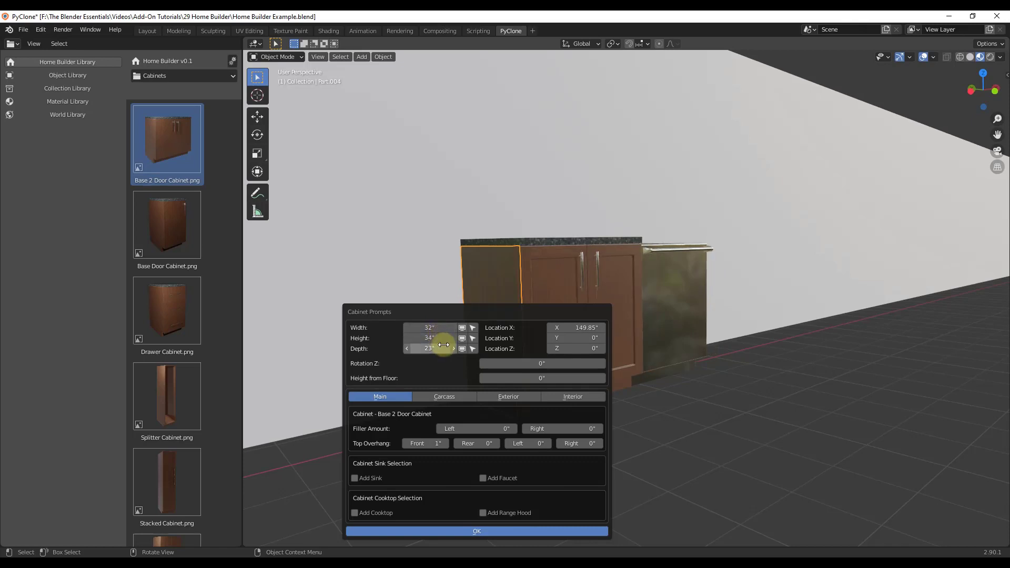
- Set the cabinet's Filler Amount Left to 3 inches
{"action": "left_click_drag", "start_coordinate": [478, 429], "coordinate": [480, 425]}
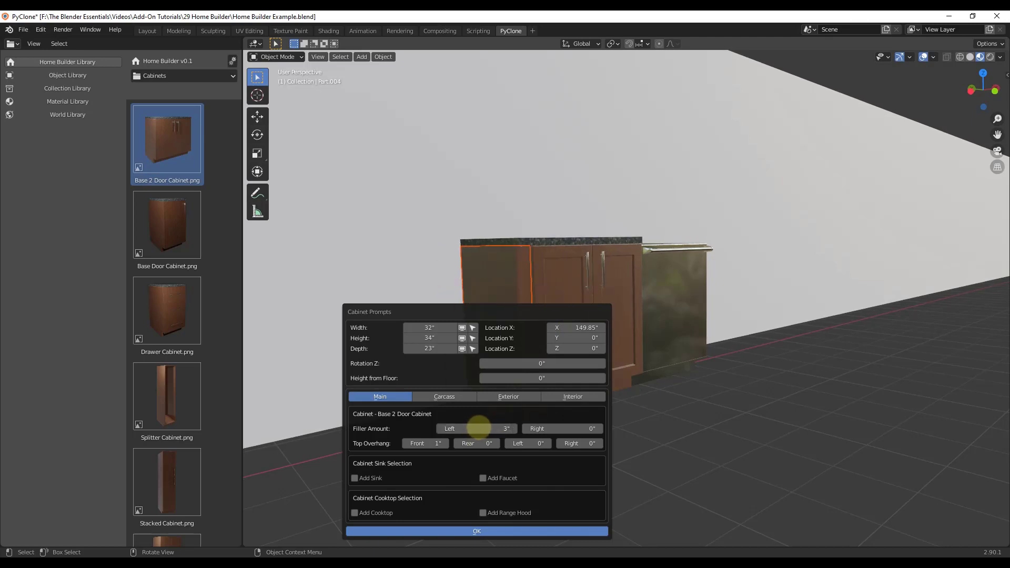
{"action": "left_click", "coordinate": [457, 429]}
{"action": "type", "text": "3in"}
{"action": "key", "text": "Return"}
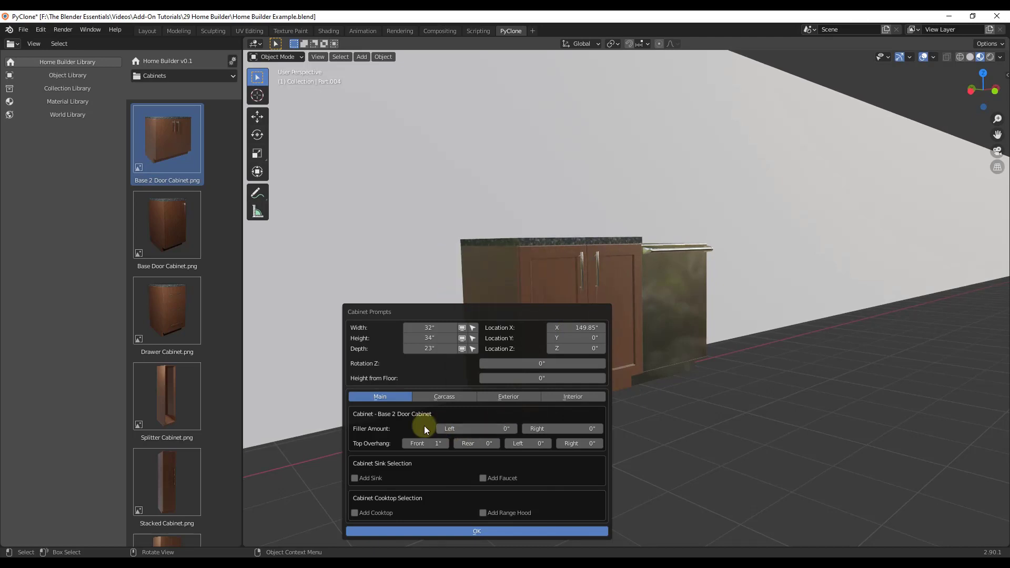
{"action": "middle_click_drag", "start_coordinate": [648, 379], "coordinate": [519, 351]}
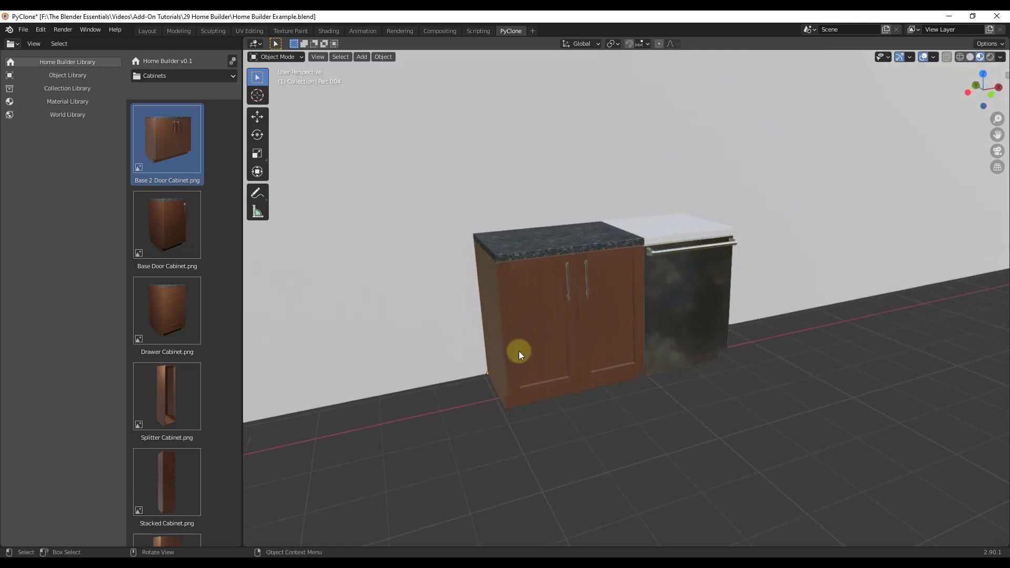
- Add a sink to the base cabinet, choosing the _Sample Generic Large Sink model
{"action": "right_click", "coordinate": [516, 240]}
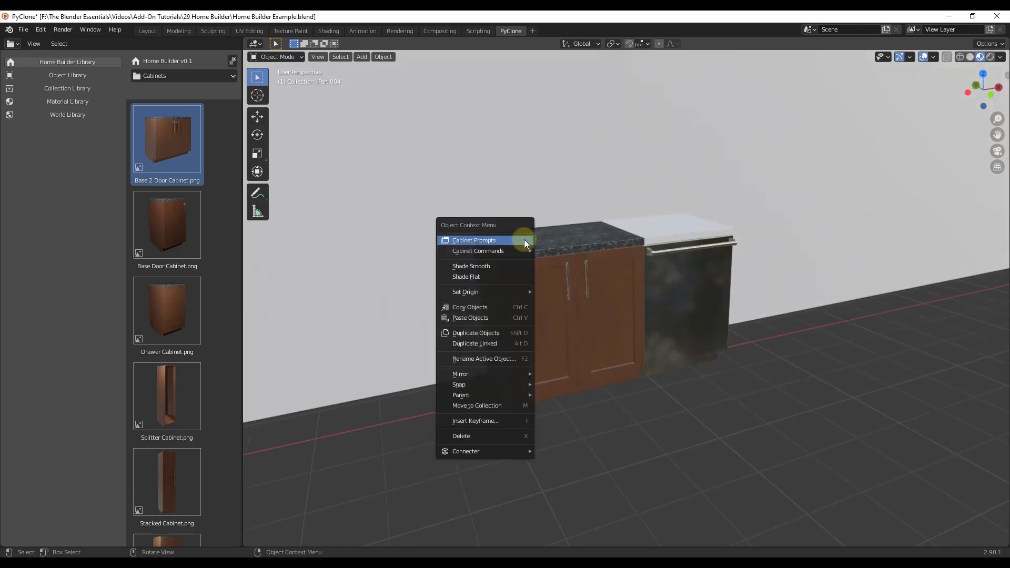
{"action": "left_click", "coordinate": [521, 239]}
{"action": "right_click", "coordinate": [563, 286]}
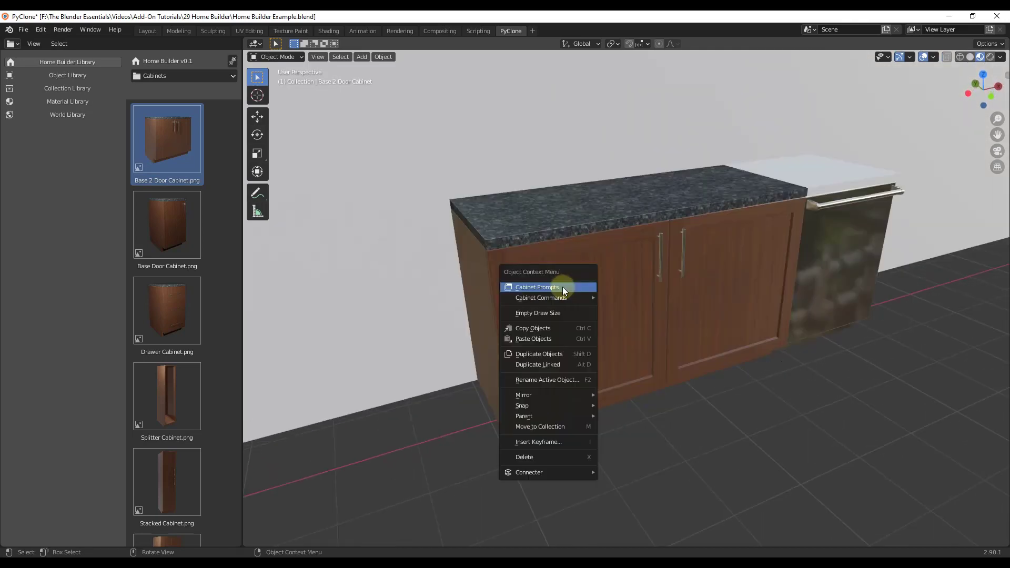
{"action": "left_click", "coordinate": [563, 286]}
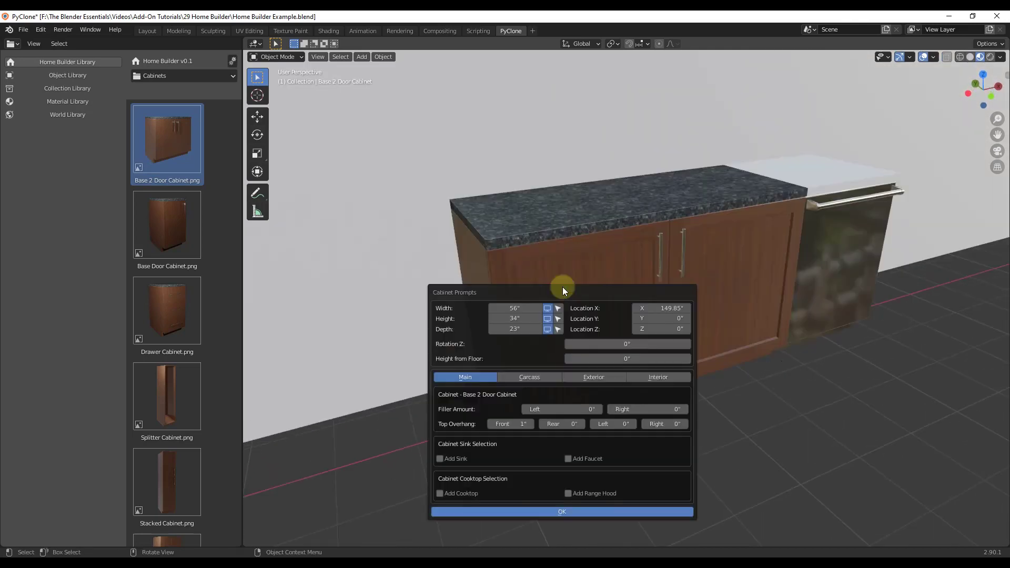
{"action": "left_click", "coordinate": [454, 457]}
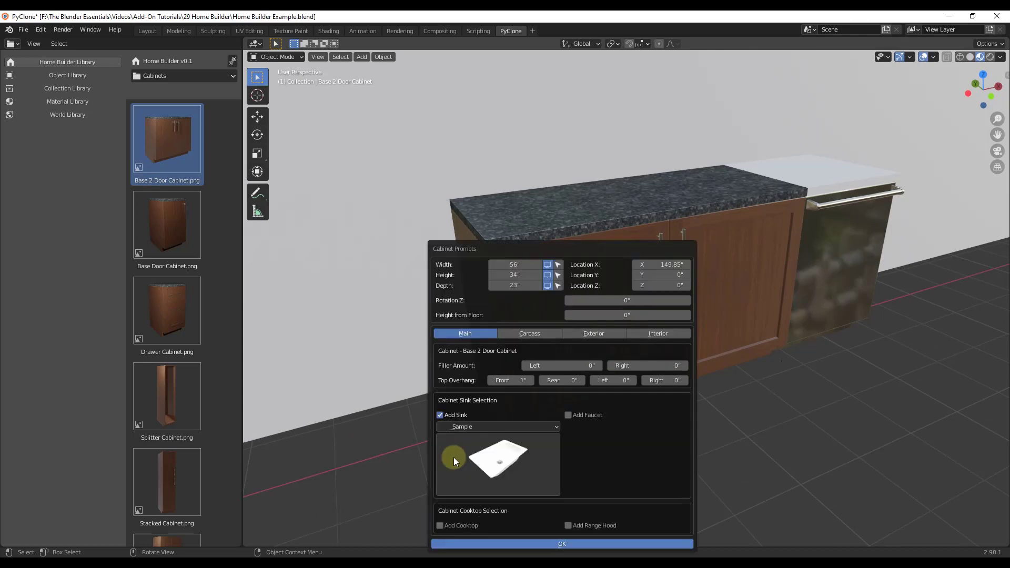
{"action": "left_click", "coordinate": [481, 427]}
{"action": "left_click", "coordinate": [474, 441]}
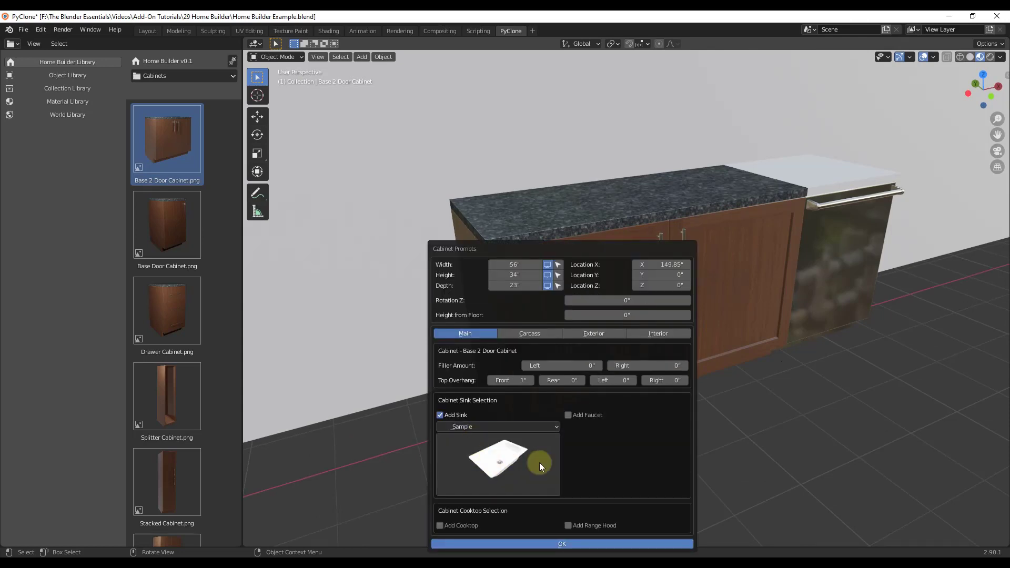
{"action": "left_click", "coordinate": [500, 463]}
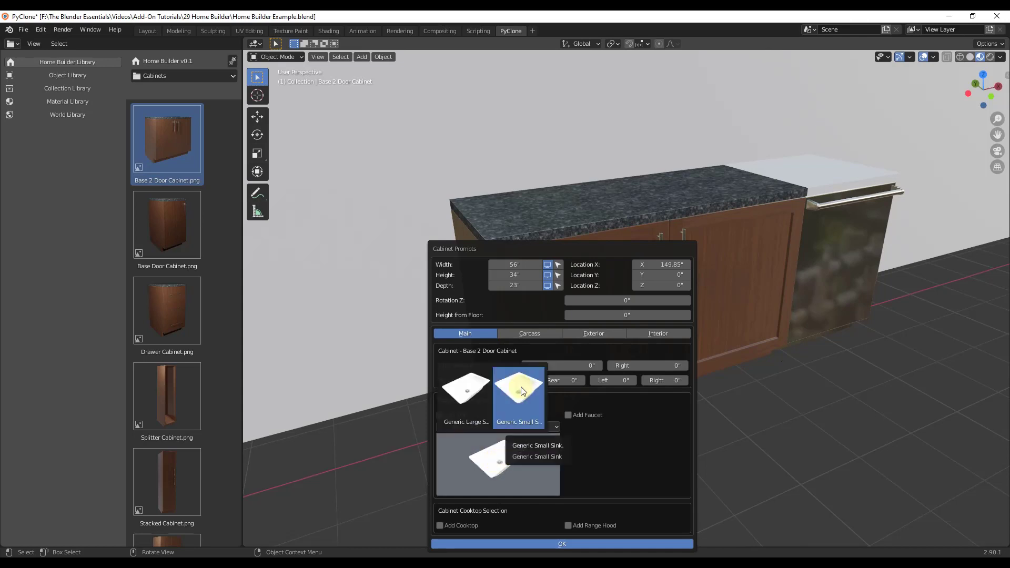
{"action": "left_click", "coordinate": [521, 387]}
{"action": "left_click", "coordinate": [510, 458]}
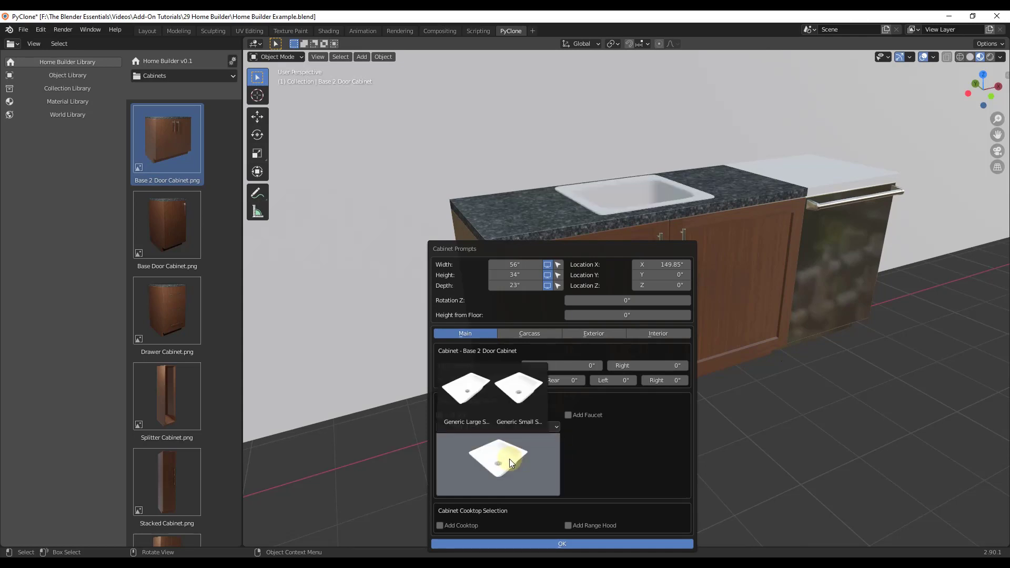
{"action": "left_click", "coordinate": [475, 396]}
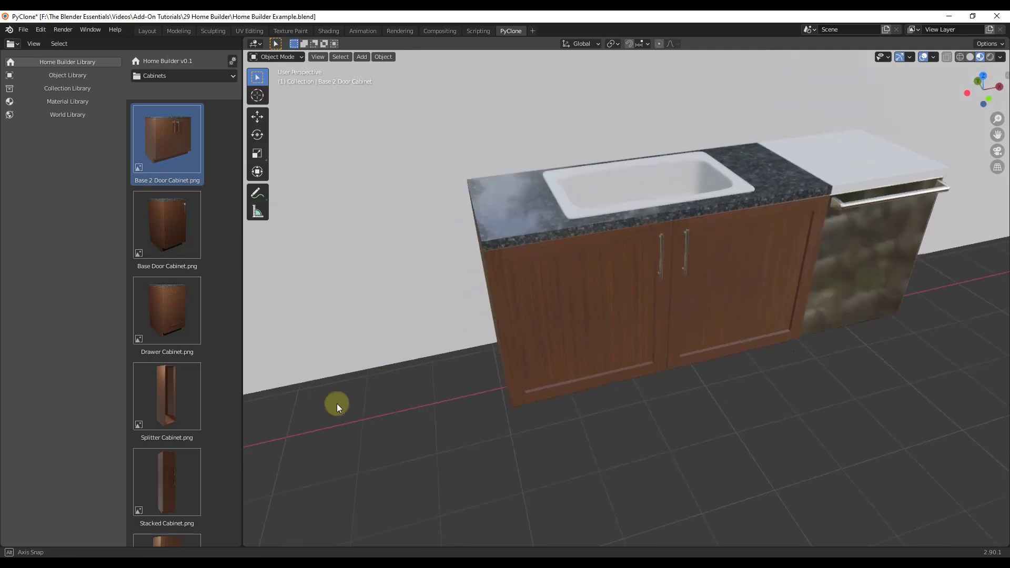
- Add a faucet behind the sink and switch it to a different faucet model
{"action": "scroll", "coordinate": [475, 303], "scroll_direction": "up", "scroll_amount": 6}
{"action": "scroll", "coordinate": [673, 168], "scroll_direction": "down", "scroll_amount": 1}
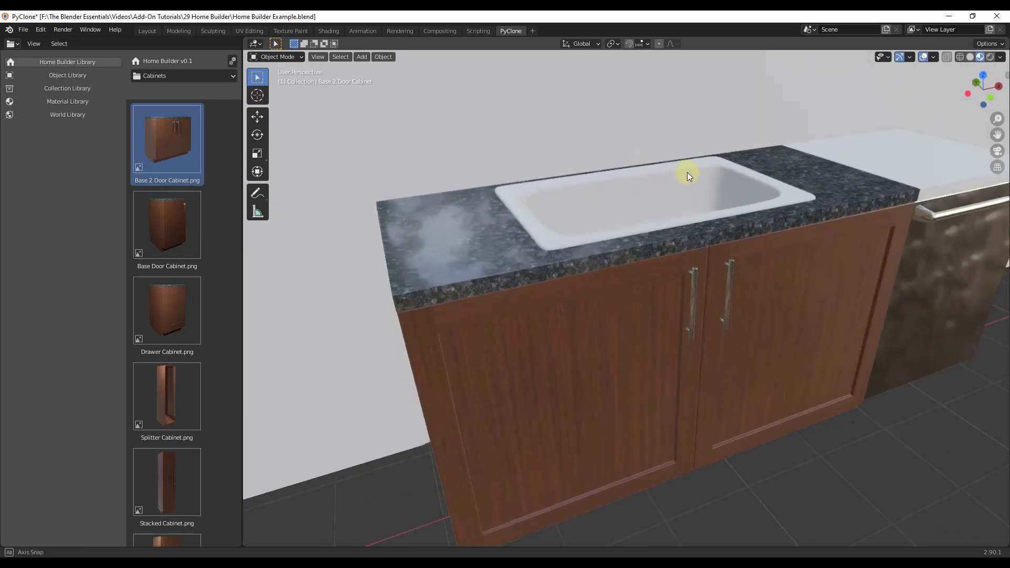
{"action": "left_click", "coordinate": [513, 240]}
{"action": "right_click", "coordinate": [515, 240]}
{"action": "left_click", "coordinate": [497, 241]}
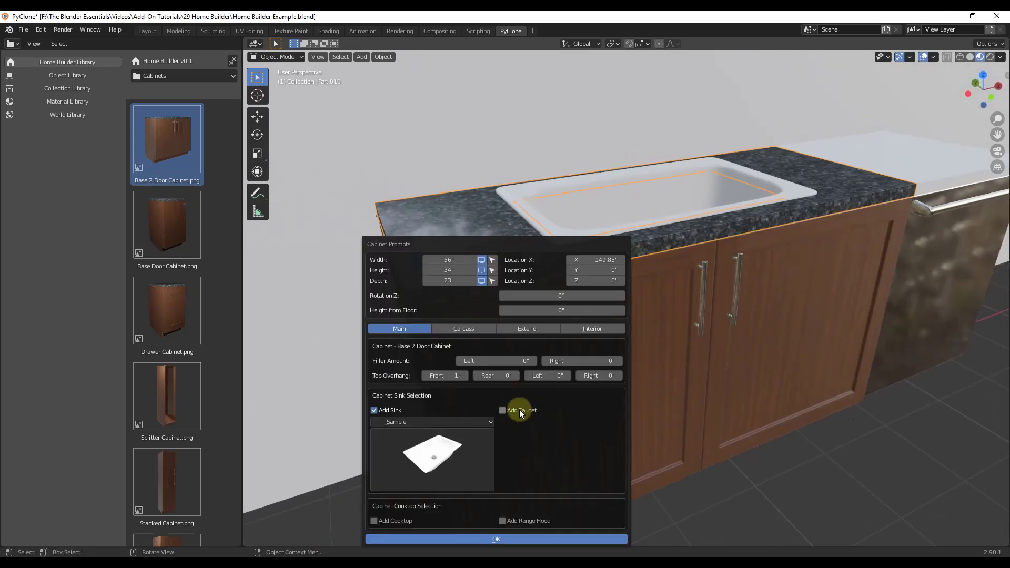
{"action": "left_click", "coordinate": [503, 410]}
{"action": "left_click", "coordinate": [561, 452]}
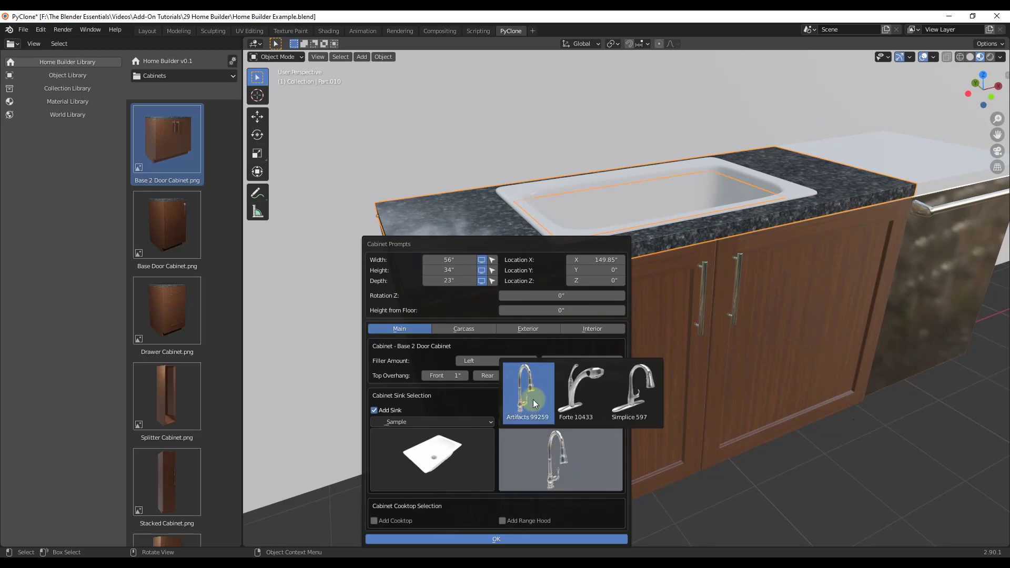
{"action": "left_click", "coordinate": [588, 383]}
{"action": "scroll", "coordinate": [646, 381], "scroll_direction": "down", "scroll_amount": 10}
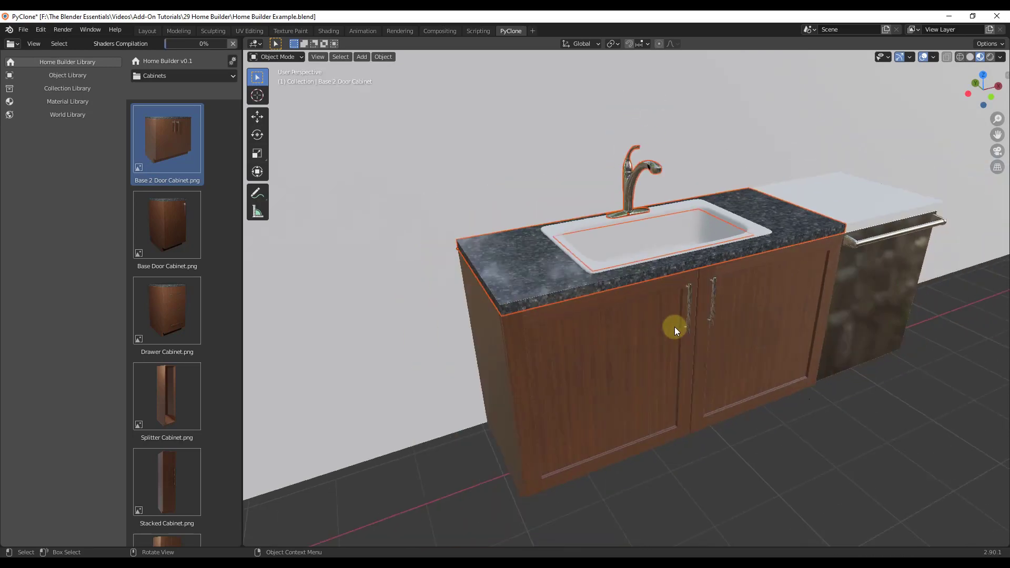
- Place a Base Door Cabinet in the room, then undo the misplaced copy
{"action": "middle_click_drag", "start_coordinate": [746, 276], "coordinate": [752, 225]}
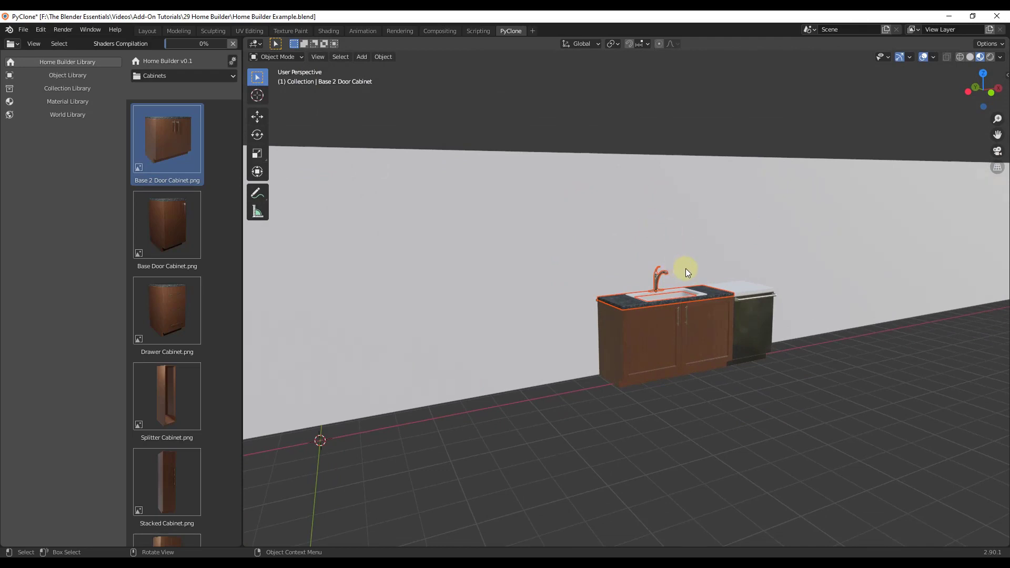
{"action": "mouse_move", "coordinate": [686, 269]}
{"action": "middle_mouse_down"}
{"action": "mouse_move", "coordinate": [714, 258]}
{"action": "mouse_move", "coordinate": [737, 286]}
{"action": "middle_mouse_up"}
{"action": "scroll", "coordinate": [677, 292], "scroll_direction": "down", "scroll_amount": 5}
{"action": "scroll", "coordinate": [736, 290], "scroll_direction": "up", "scroll_amount": 4}
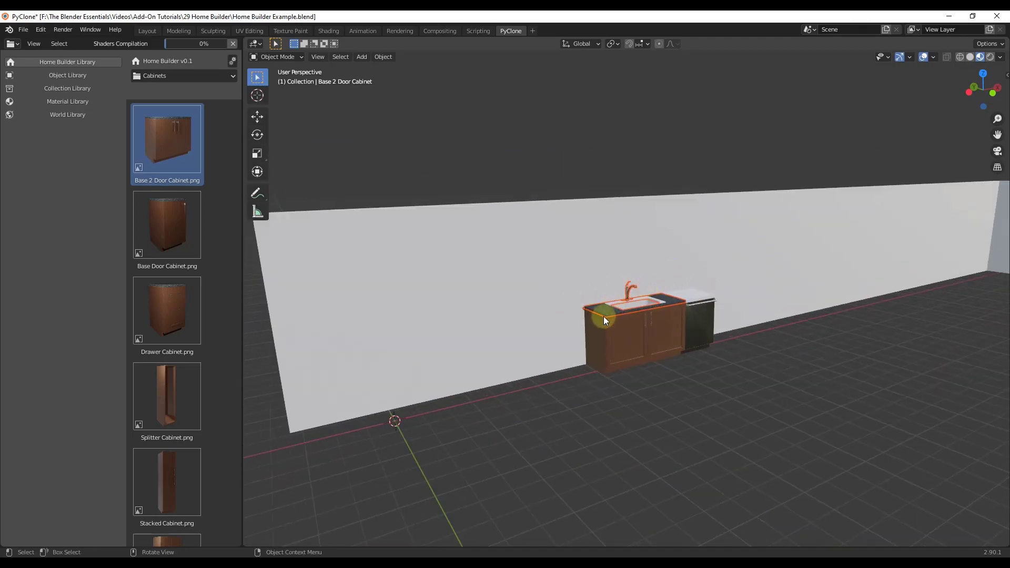
{"action": "left_click_drag", "start_coordinate": [167, 215], "coordinate": [588, 368]}
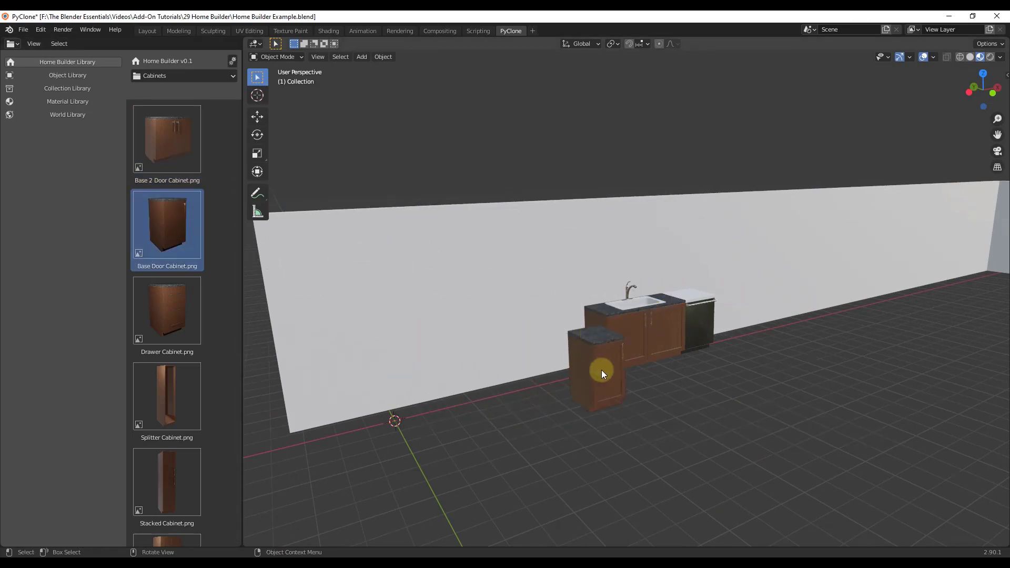
{"action": "left_click", "coordinate": [601, 370]}
{"action": "middle_click_drag", "start_coordinate": [558, 390], "coordinate": [554, 353]}
{"action": "left_click", "coordinate": [597, 365]}
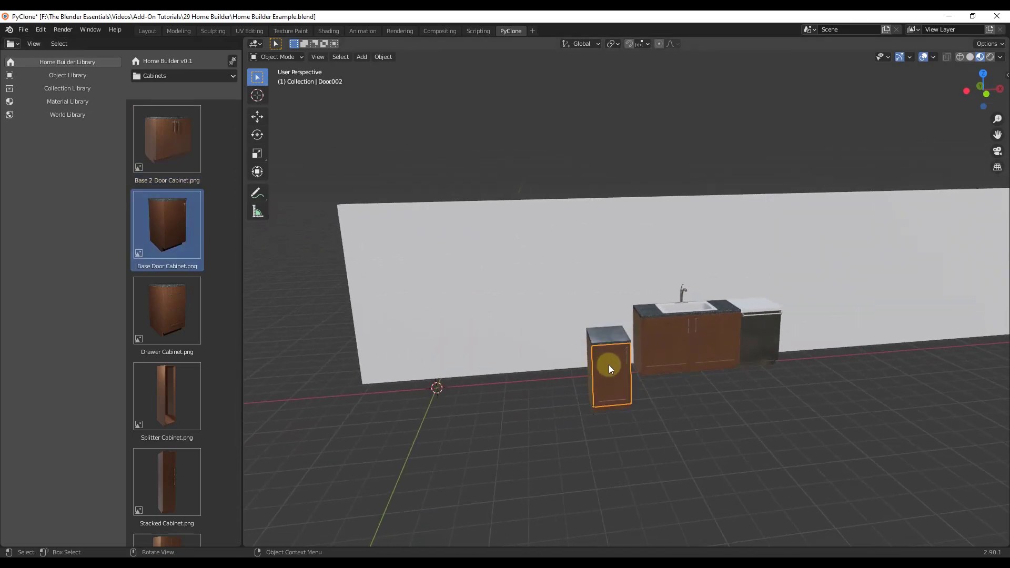
{"action": "key", "text": "ctrl+z"}
{"action": "key", "text": "ctrl+z"}
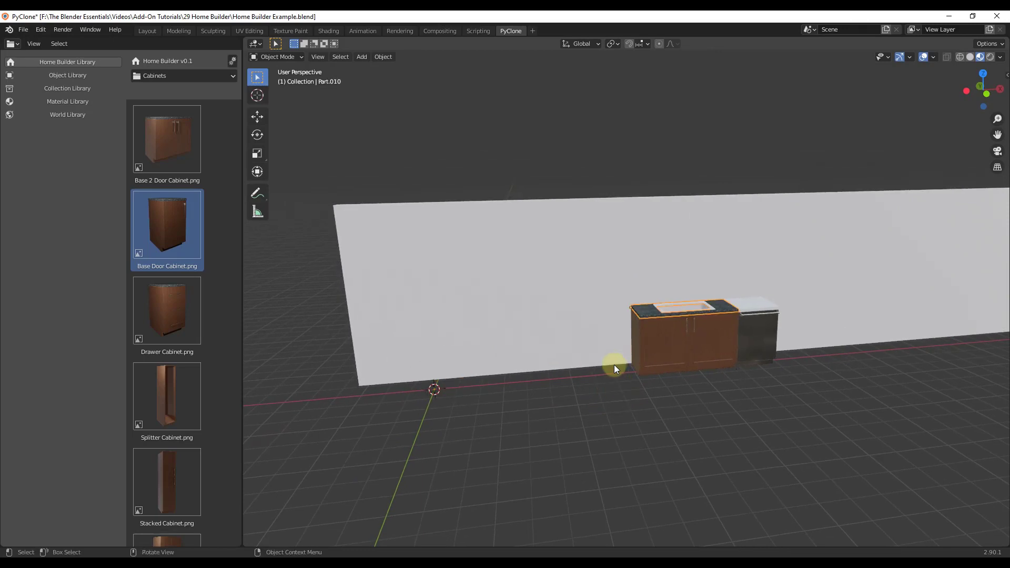
- Place another Base Door Cabinet directly left of the sink cabinet
{"action": "left_click", "coordinate": [203, 247]}
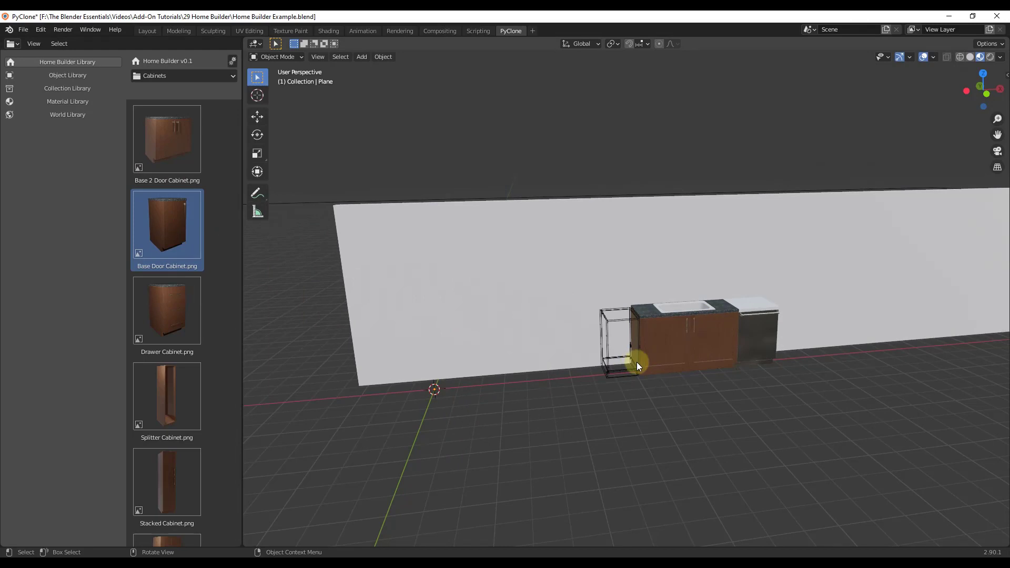
{"action": "left_click", "coordinate": [619, 362]}
{"action": "middle_click_drag", "start_coordinate": [619, 359], "coordinate": [750, 316]}
{"action": "scroll", "coordinate": [716, 334], "scroll_direction": "up", "scroll_amount": 4}
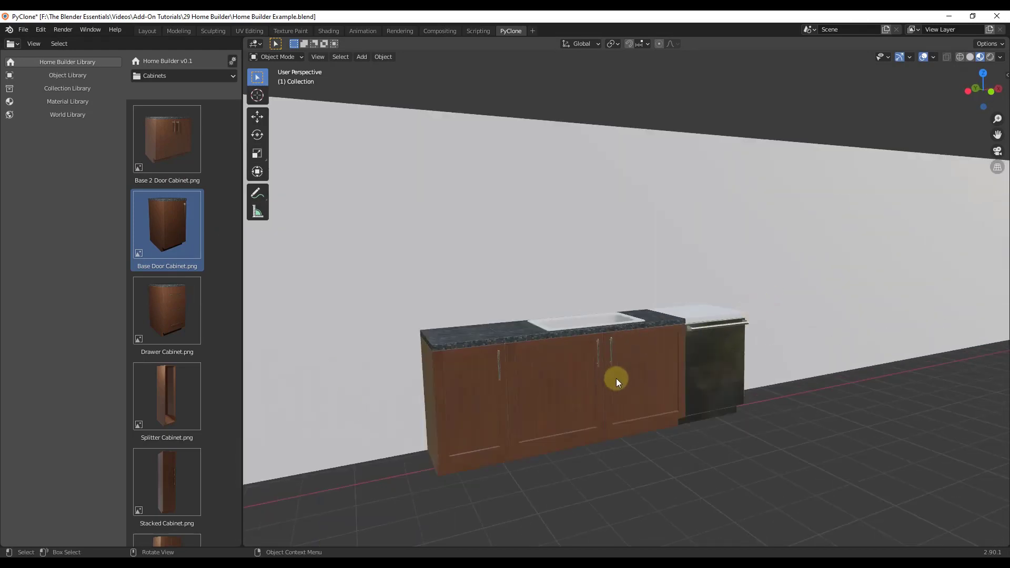
{"action": "scroll", "coordinate": [188, 340], "scroll_direction": "down", "scroll_amount": 5}
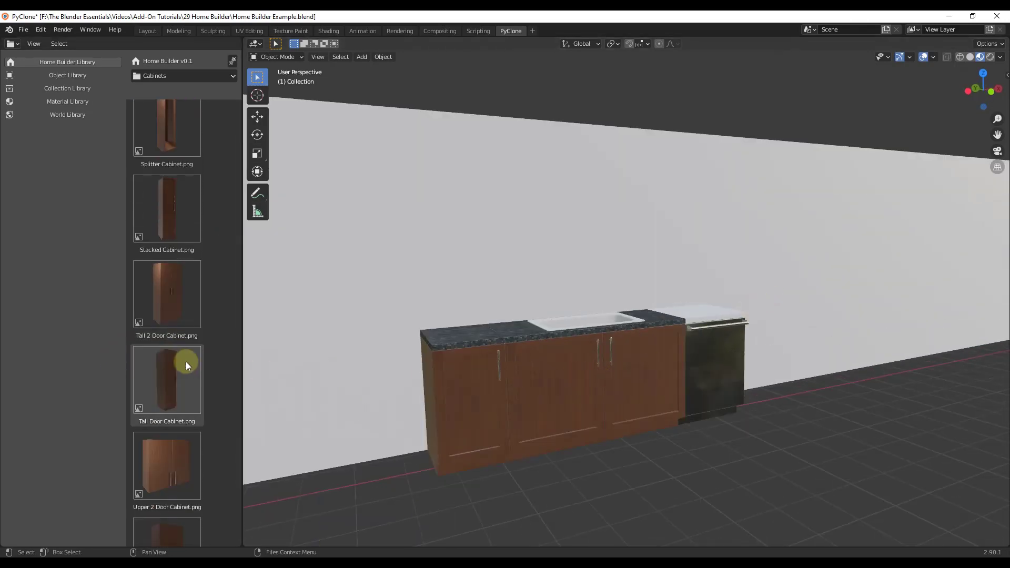
- Hang an Upper 2 Door Cabinet on the wall above the sink cabinet
{"action": "scroll", "coordinate": [181, 361], "scroll_direction": "down", "scroll_amount": 2}
{"action": "left_click_drag", "start_coordinate": [180, 361], "coordinate": [501, 248]}
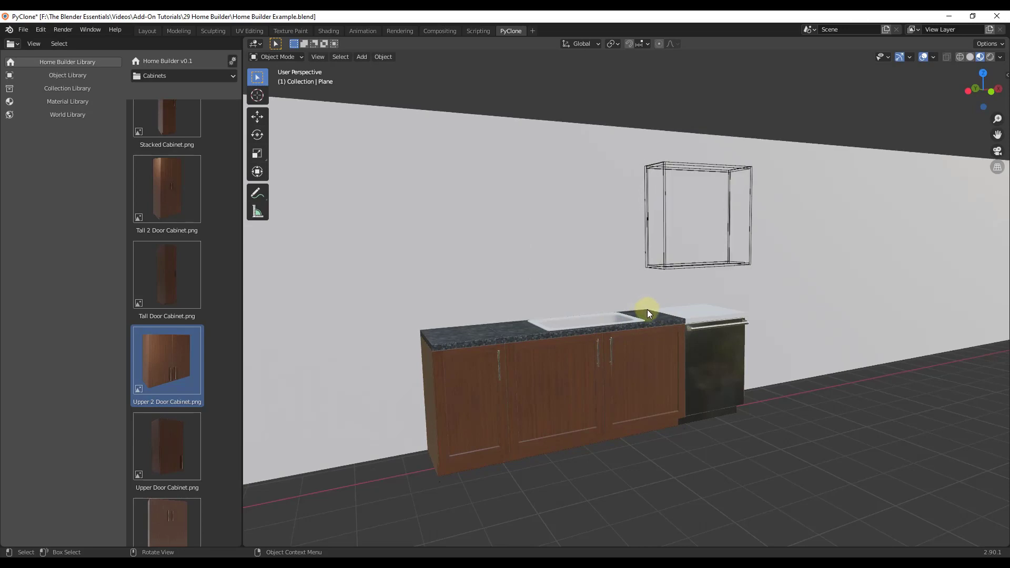
{"action": "left_click", "coordinate": [589, 330]}
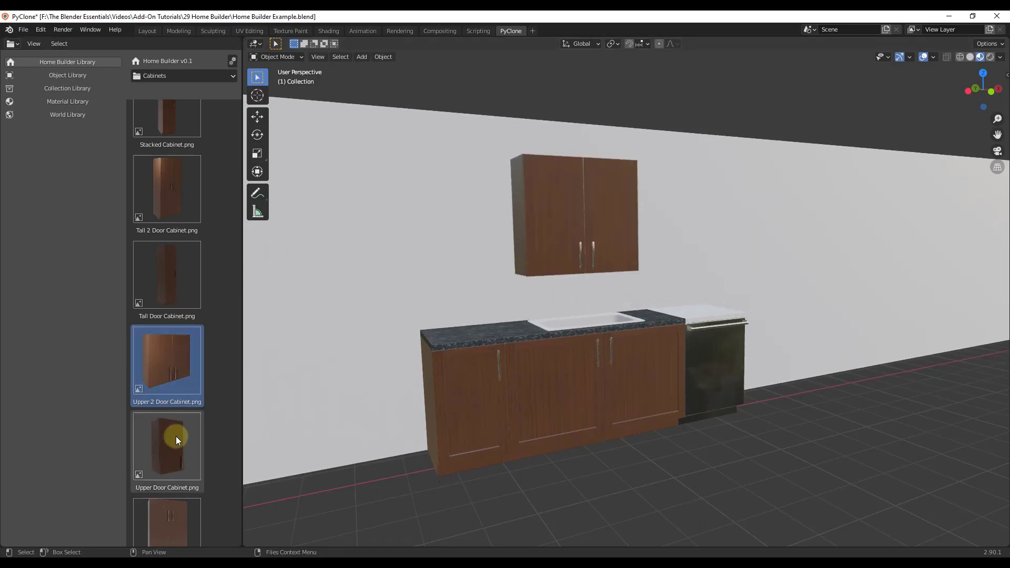
- Place a single-door Upper Door Cabinet beside the two-door wall cabinet
{"action": "left_click_drag", "start_coordinate": [175, 436], "coordinate": [521, 274]}
{"action": "middle_click_drag", "start_coordinate": [508, 274], "coordinate": [653, 267]}
{"action": "scroll", "coordinate": [592, 285], "scroll_direction": "down", "scroll_amount": 5}
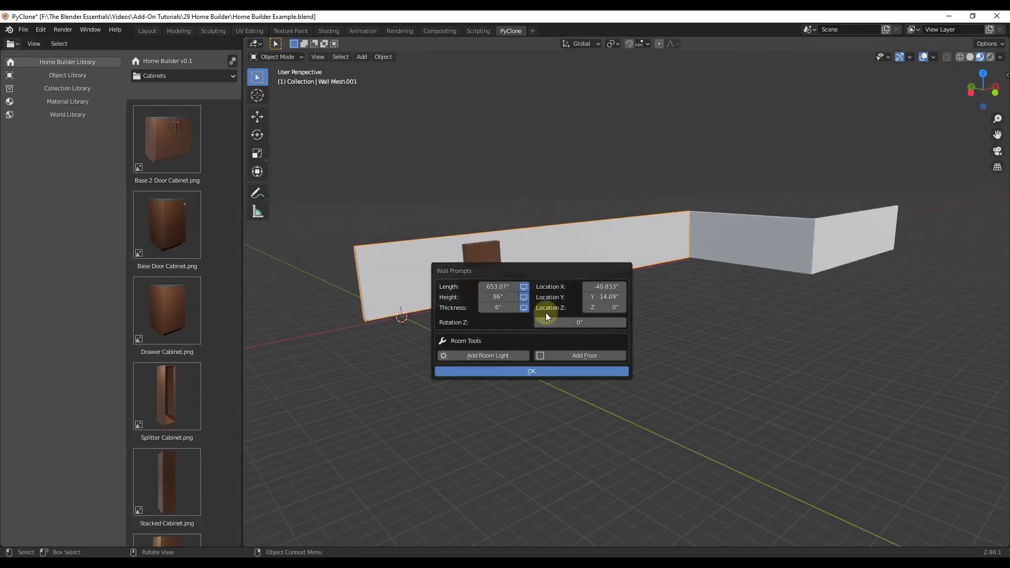
- Turn on Add Floor in the wall's Wall Prompts to lay a wood-plank floor
{"action": "key", "text": "Return"}
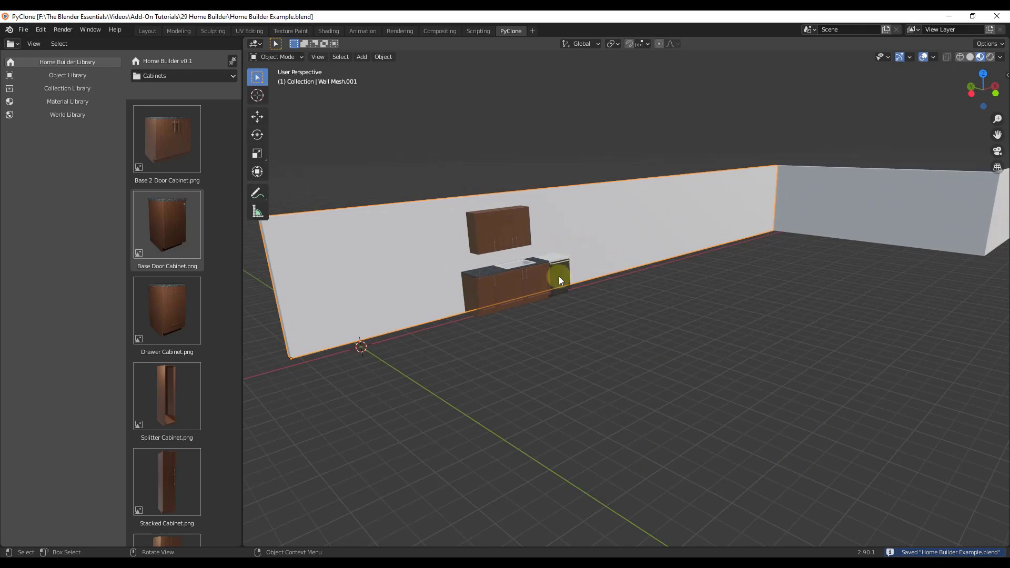
{"action": "right_click", "coordinate": [617, 232]}
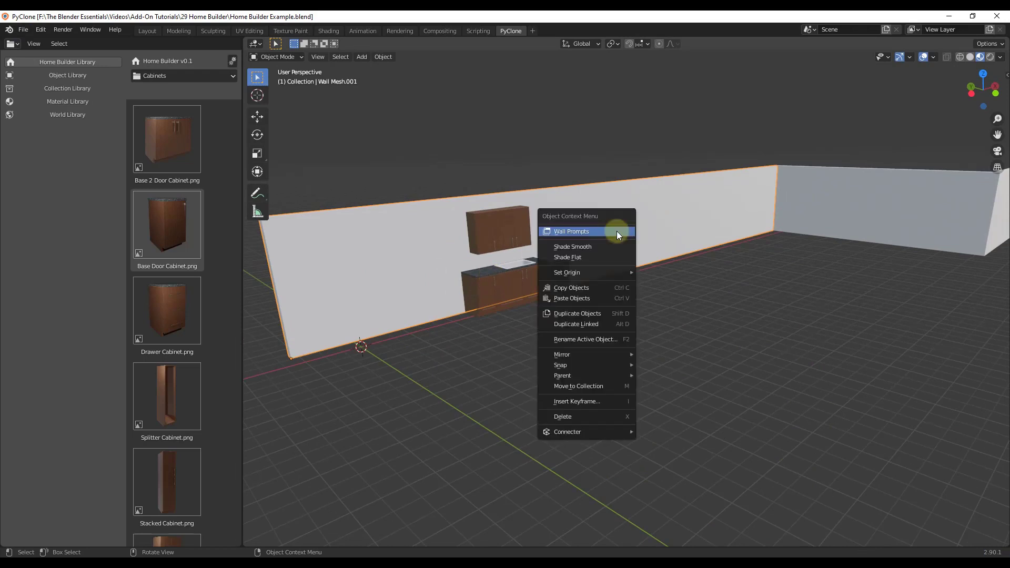
{"action": "left_click", "coordinate": [563, 233]}
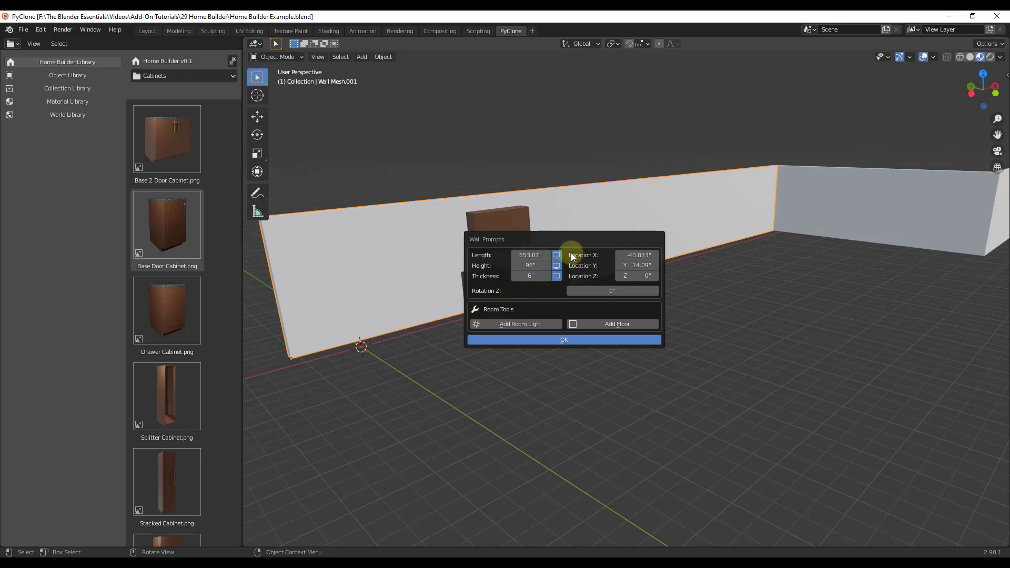
{"action": "left_click", "coordinate": [614, 323]}
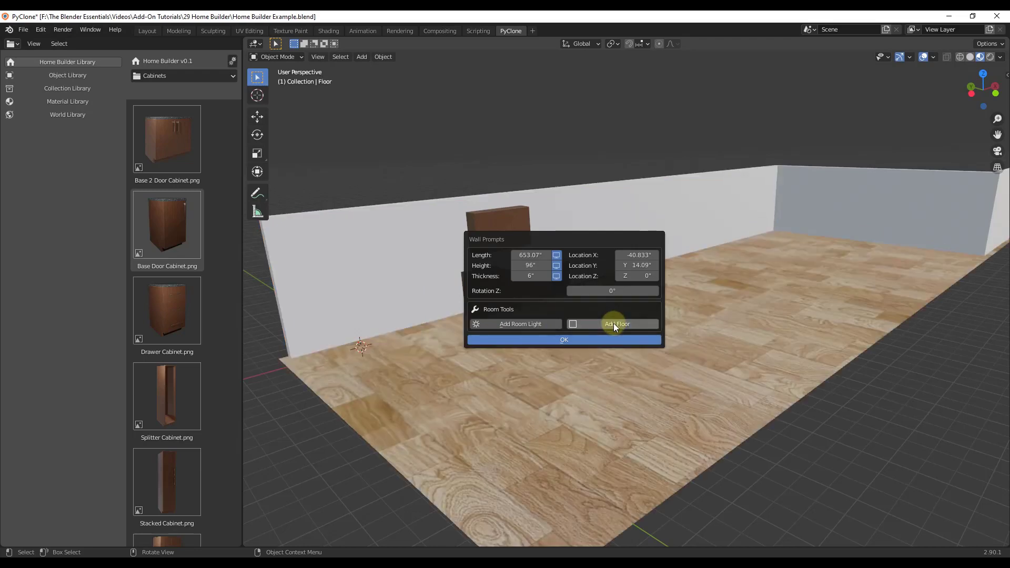
{"action": "left_click", "coordinate": [558, 340]}
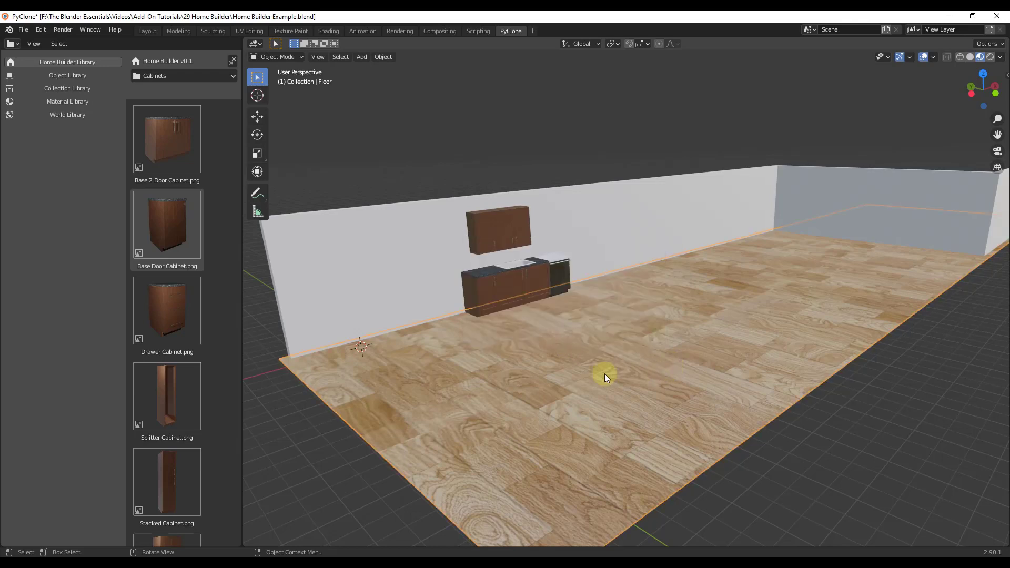
- Enter 1 for the floor's texture mapping scale X, Y and Z in Floor Prompts
{"action": "right_click", "coordinate": [579, 370]}
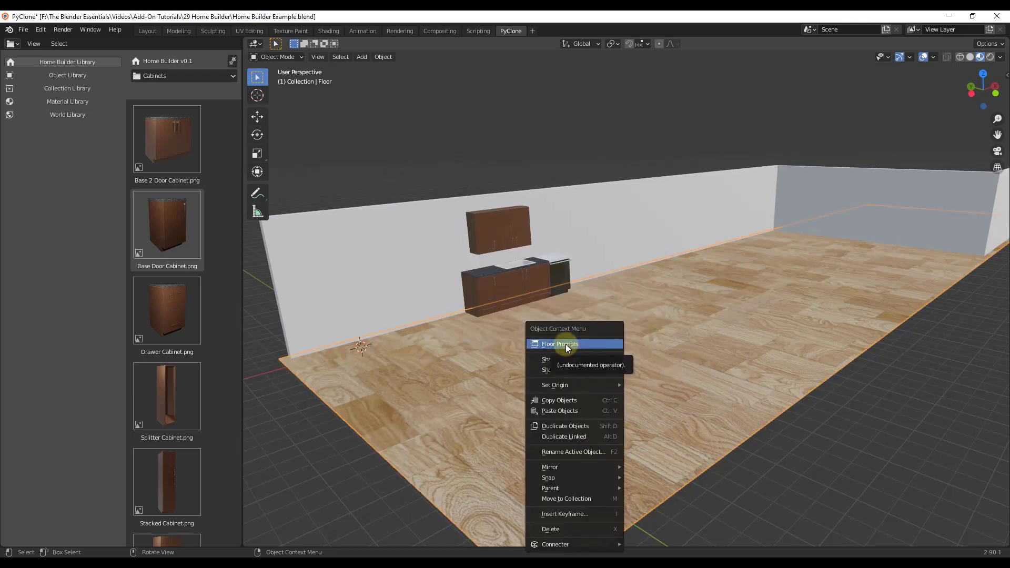
{"action": "left_click", "coordinate": [566, 344]}
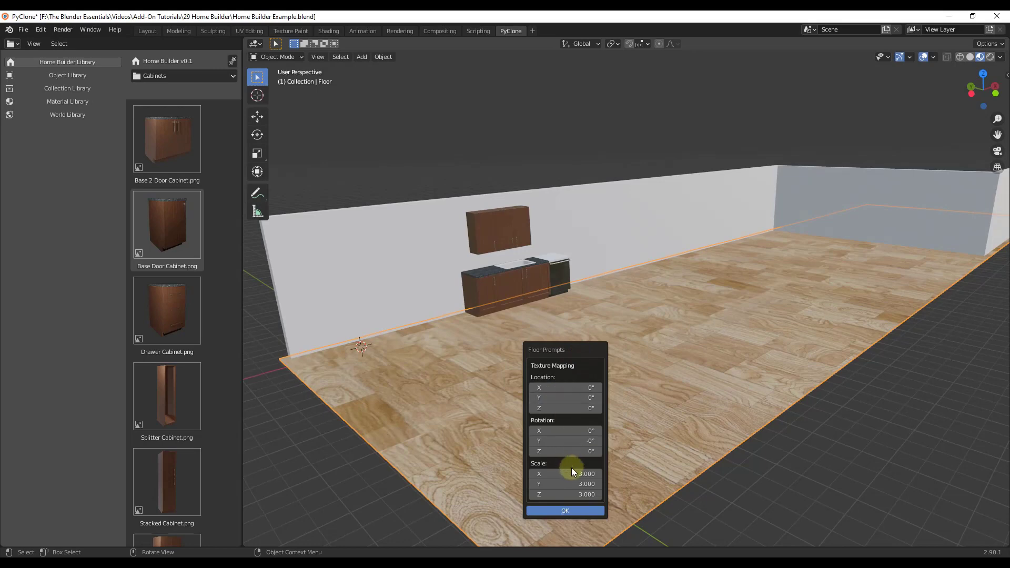
{"action": "left_click_drag", "start_coordinate": [578, 472], "coordinate": [563, 476]}
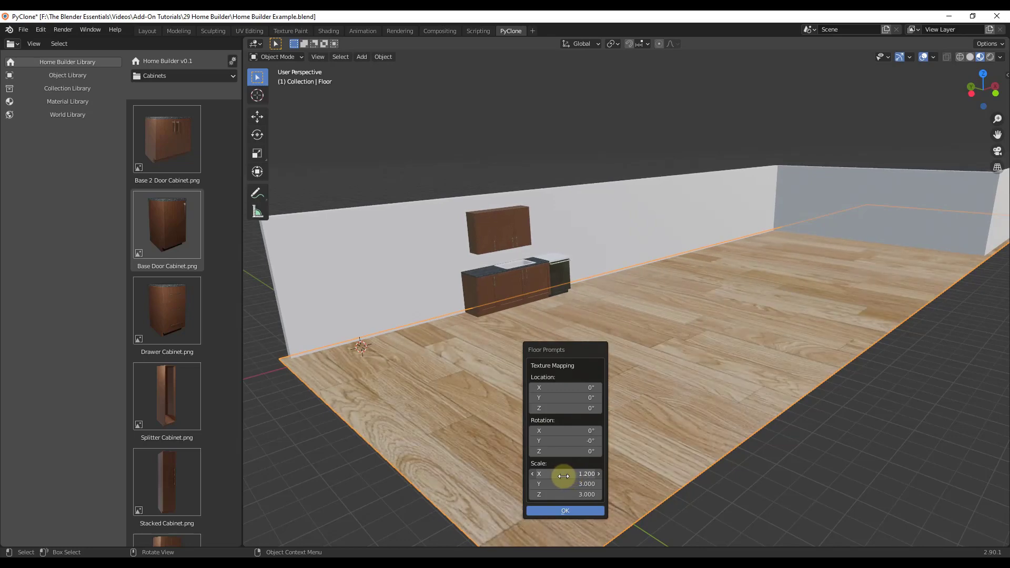
{"action": "left_click", "coordinate": [563, 476]}
{"action": "type", "text": "1"}
{"action": "key", "text": "Tab"}
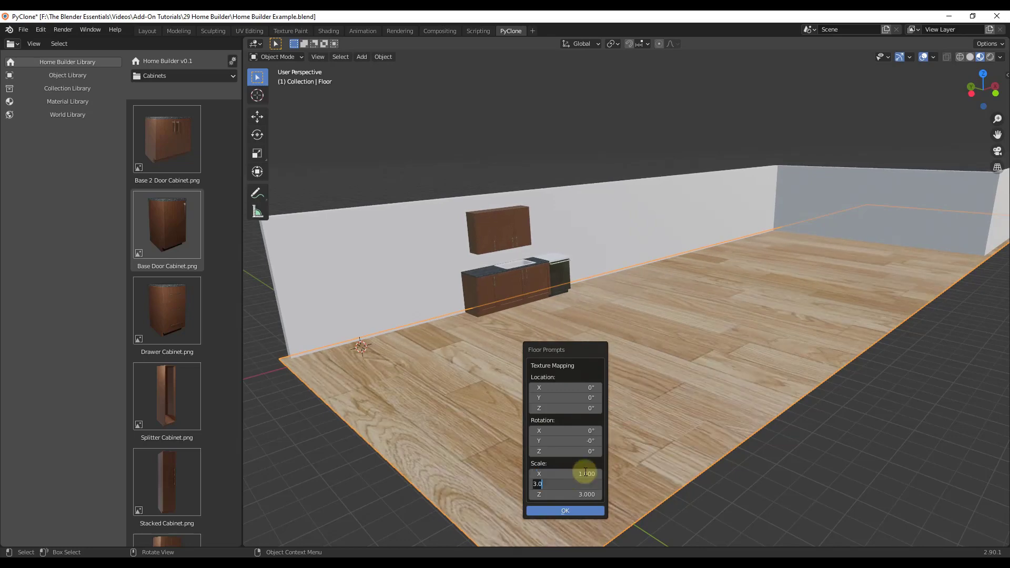
{"action": "type", "text": "1"}
{"action": "key", "text": "Tab"}
{"action": "type", "text": "1"}
{"action": "key", "text": "Tab"}
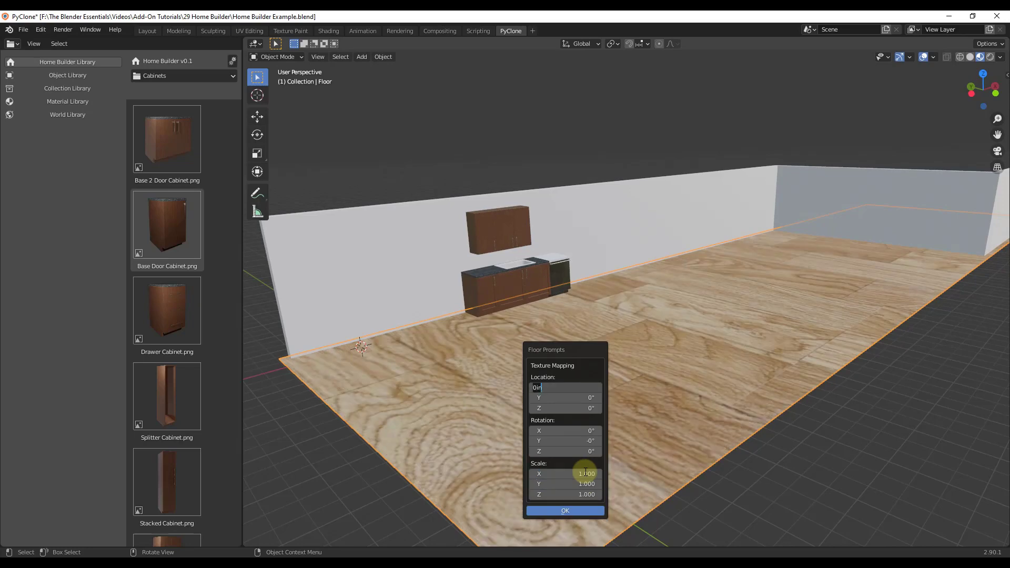
- Adjust the floor texture scale to X 8, Y 20.3, Z 10 and apply it
{"action": "key", "text": "shift+Tab"}
{"action": "type", "text": "5"}
{"action": "key", "text": "shift+Tab"}
{"action": "type", "text": "5"}
{"action": "key", "text": "shift+Tab"}
{"action": "type", "text": "5"}
{"action": "key", "text": "shift+Tab"}
{"action": "key", "text": "shift+Tab"}
{"action": "key", "text": "shift+Tab"}
{"action": "key", "text": "shift+Tab"}
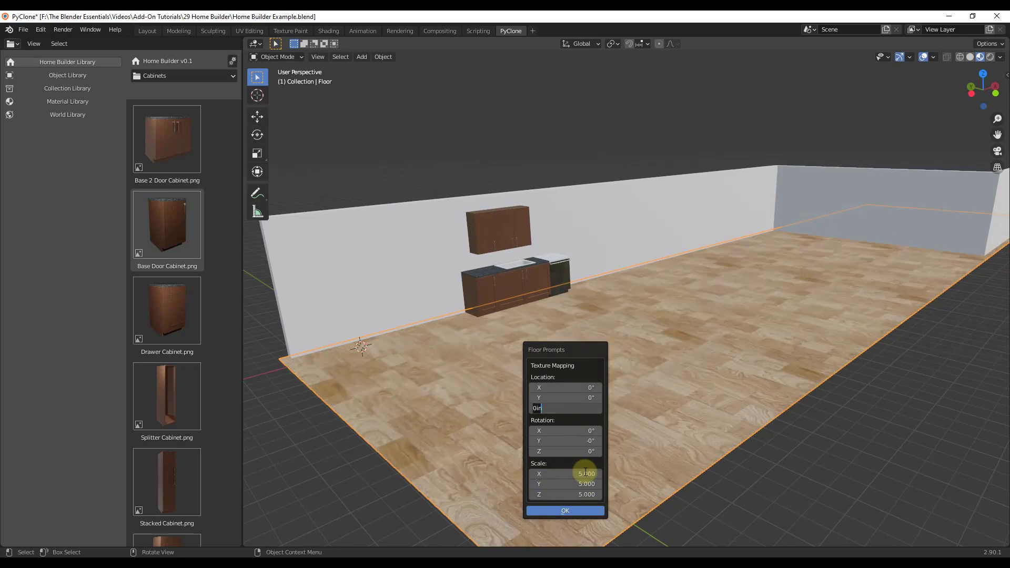
{"action": "left_click", "coordinate": [585, 472]}
{"action": "left_click_drag", "start_coordinate": [590, 474], "coordinate": [558, 474]}
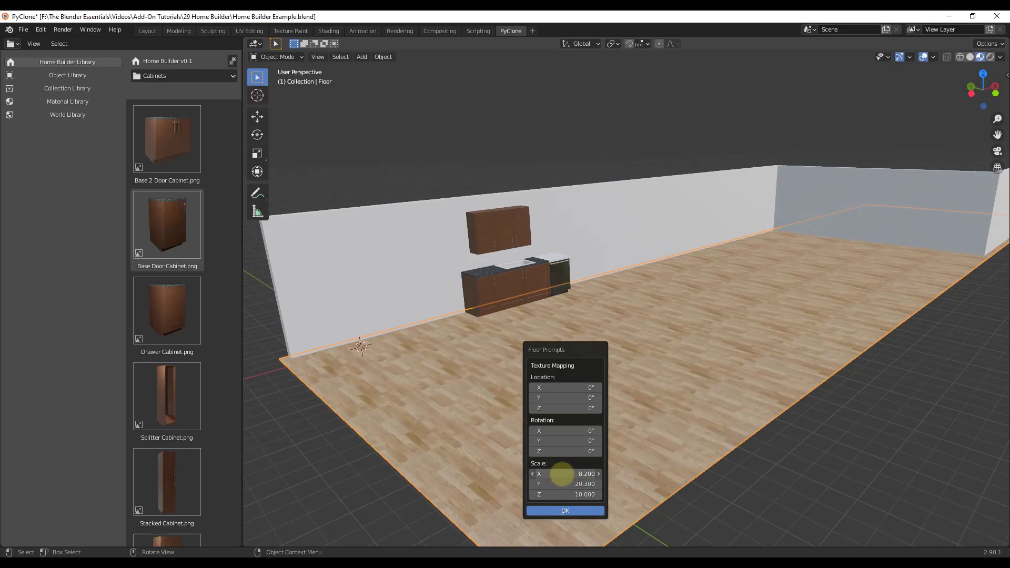
{"action": "left_click", "coordinate": [562, 510]}
{"action": "middle_click_drag", "start_coordinate": [615, 472], "coordinate": [481, 307]}
{"action": "scroll", "coordinate": [609, 352], "scroll_direction": "up", "scroll_amount": 2}
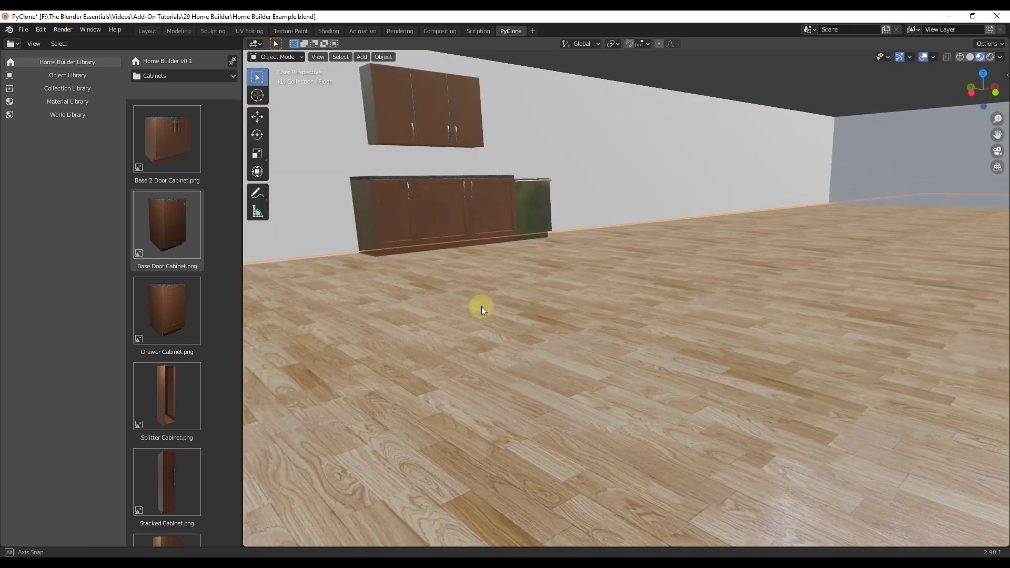
{"action": "scroll", "coordinate": [526, 284], "scroll_direction": "down", "scroll_amount": 3}
- Switch the Home Builder library category to Doors and Windows
{"action": "scroll", "coordinate": [537, 259], "scroll_direction": "down", "scroll_amount": 3}
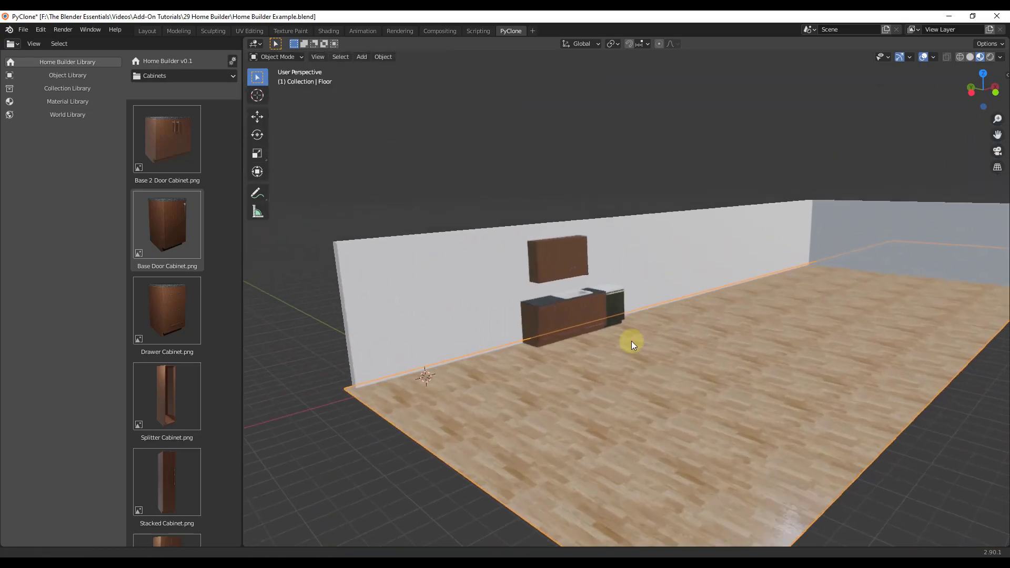
{"action": "middle_click_drag", "start_coordinate": [632, 340], "coordinate": [547, 337]}
{"action": "scroll", "coordinate": [550, 337], "scroll_direction": "up", "scroll_amount": 1}
{"action": "scroll", "coordinate": [620, 305], "scroll_direction": "down", "scroll_amount": 2}
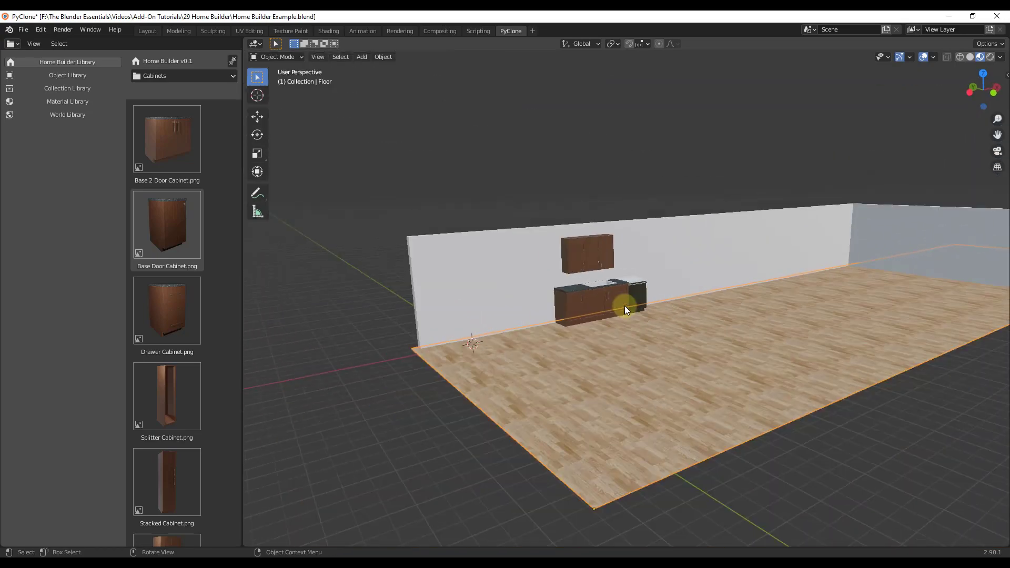
{"action": "scroll", "coordinate": [583, 289], "scroll_direction": "up", "scroll_amount": 3}
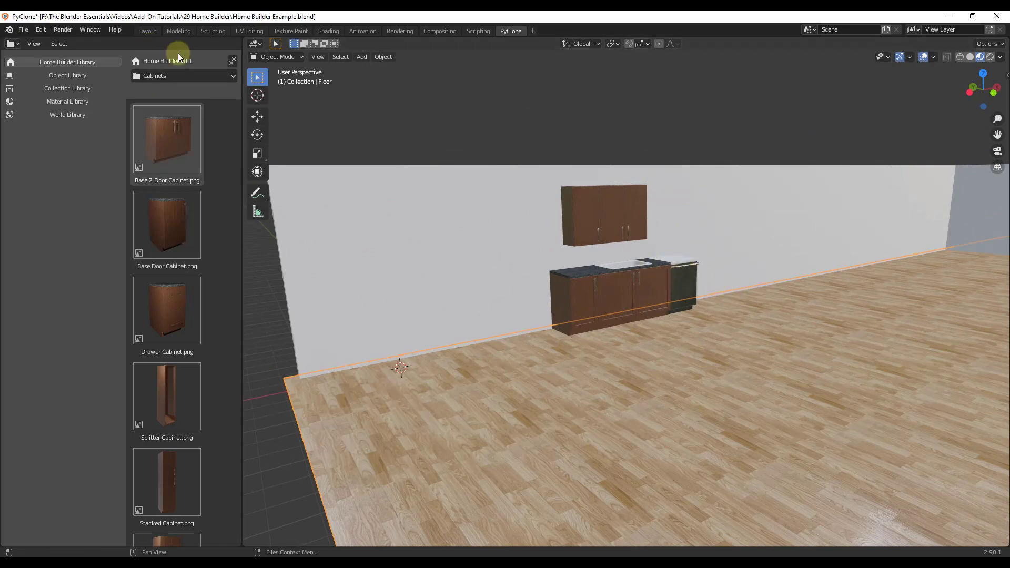
{"action": "left_click_drag", "start_coordinate": [167, 139], "coordinate": [644, 298]}
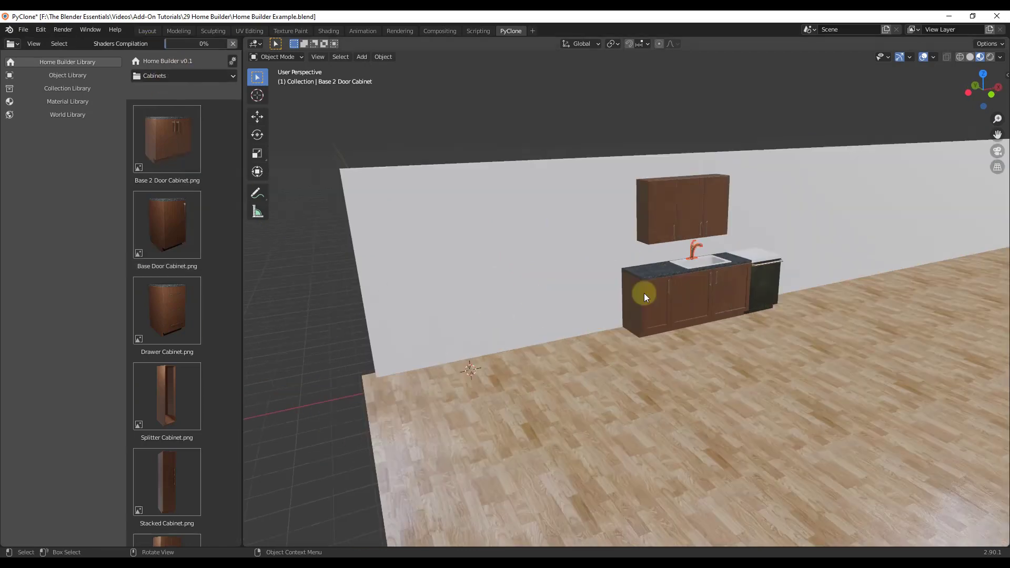
{"action": "left_click", "coordinate": [187, 78]}
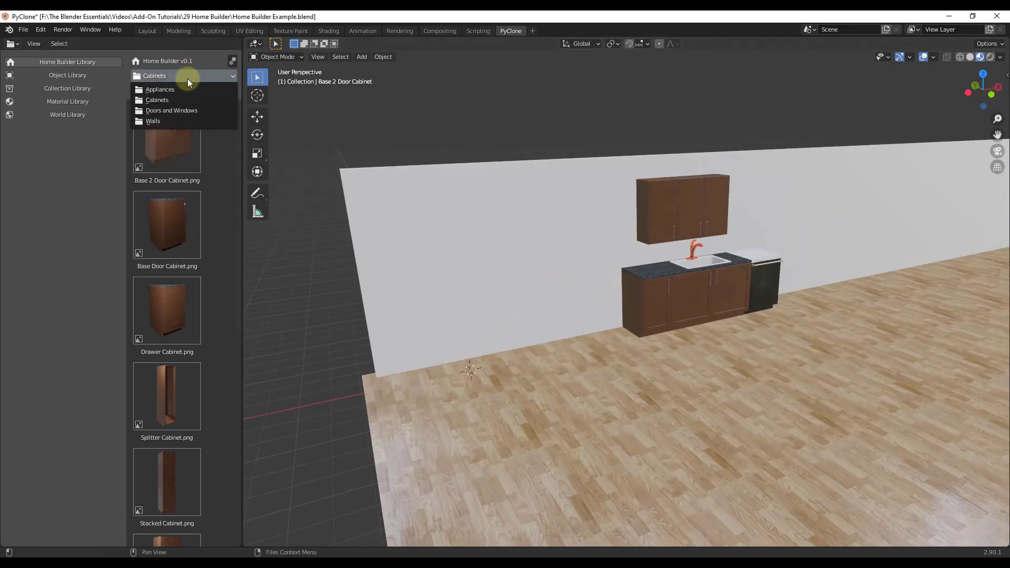
{"action": "left_click", "coordinate": [184, 110]}
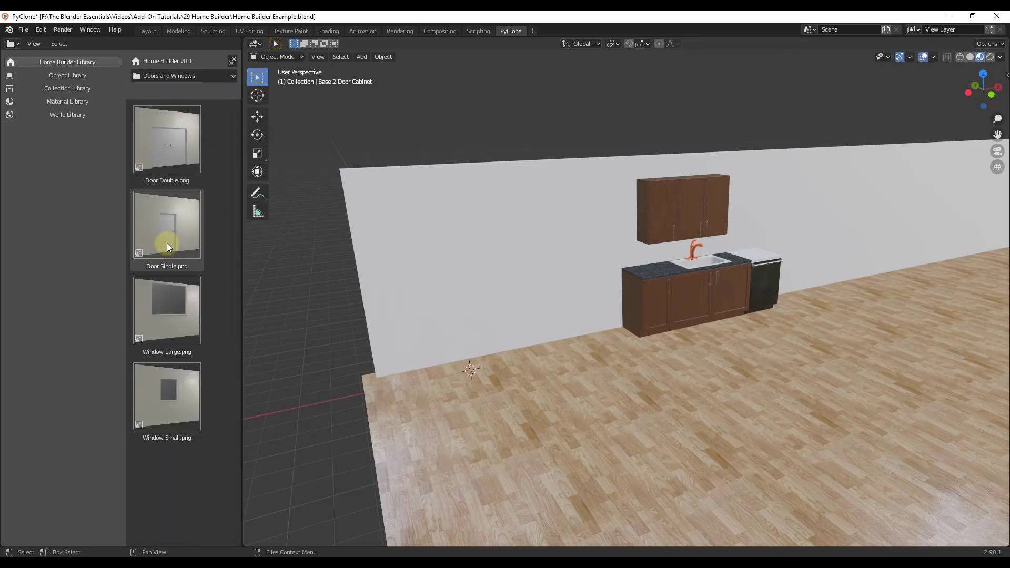
- Place a Door Single in the wall left of the cabinets and zoom in on it
{"action": "left_click_drag", "start_coordinate": [166, 243], "coordinate": [448, 343]}
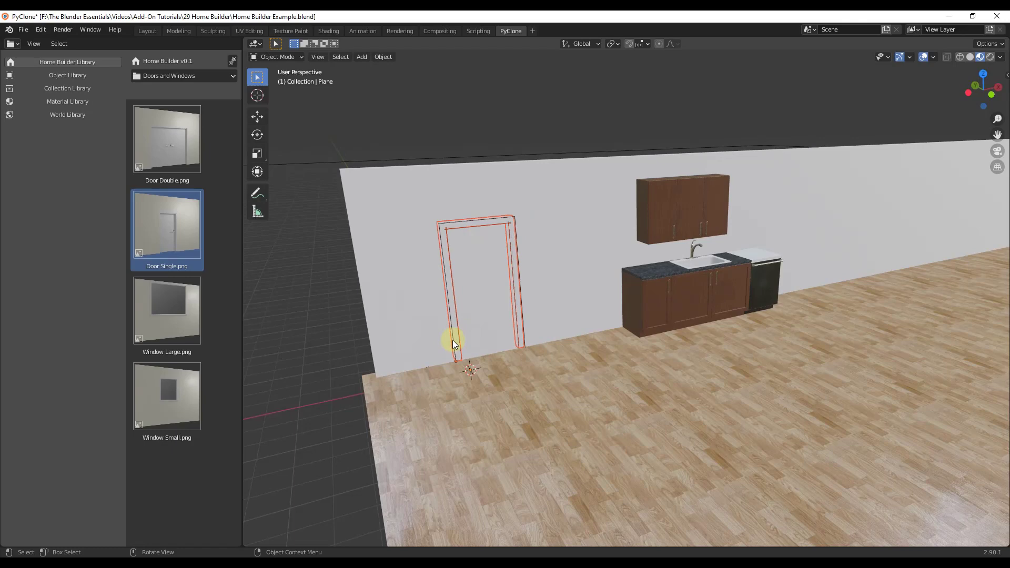
{"action": "left_click", "coordinate": [440, 327]}
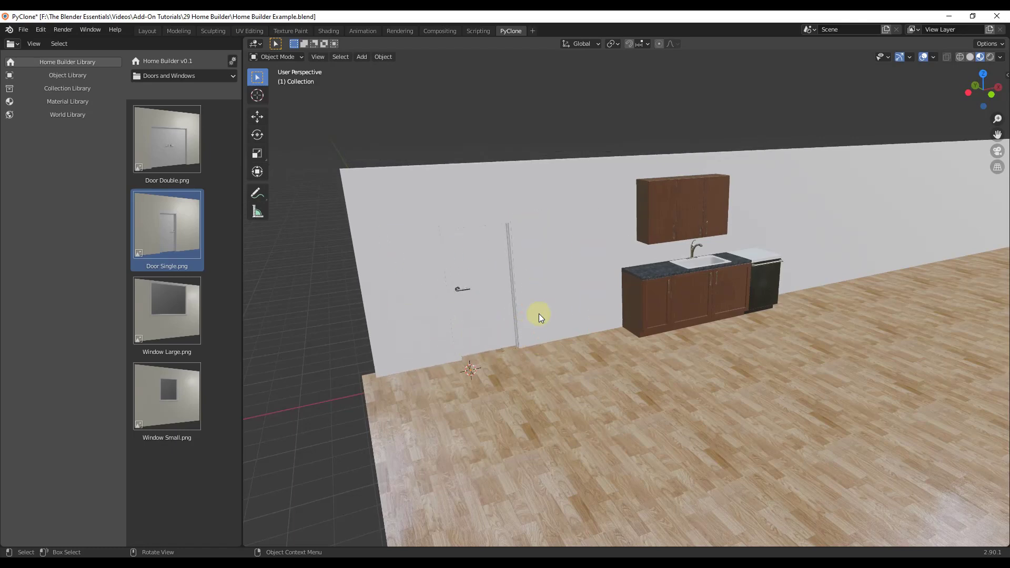
{"action": "middle_click_drag", "start_coordinate": [548, 317], "coordinate": [483, 292]}
{"action": "scroll", "coordinate": [486, 283], "scroll_direction": "up", "scroll_amount": 5}
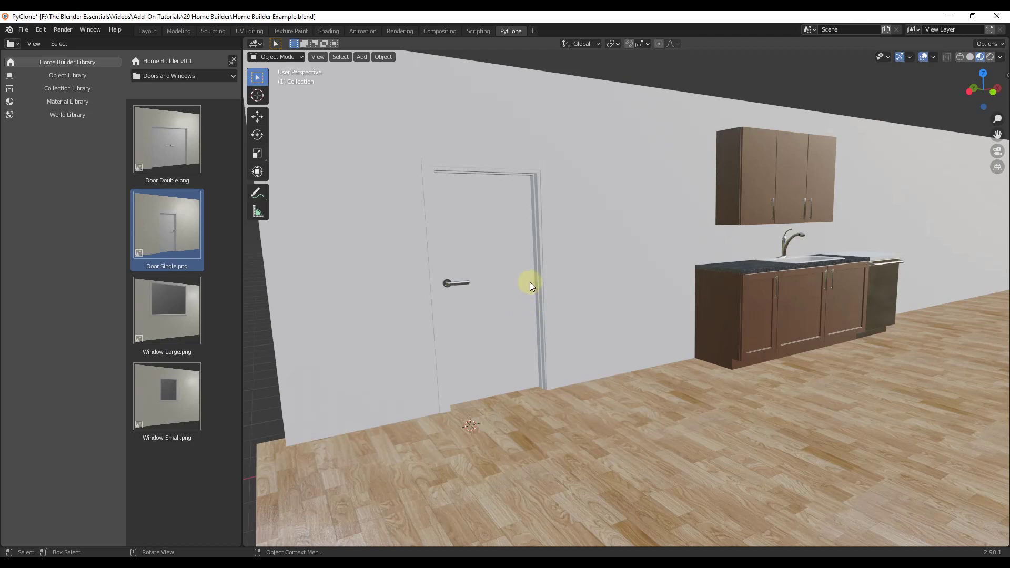
- Open the Entry Door Prompts for the single door from its right-click menu
{"action": "right_click", "coordinate": [535, 234]}
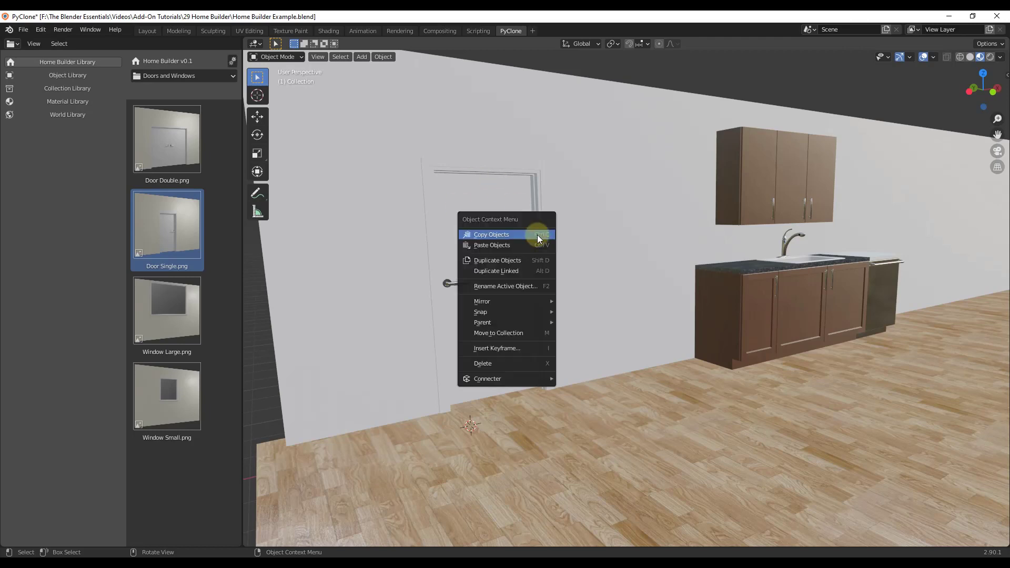
{"action": "left_click", "coordinate": [538, 235]}
{"action": "right_click", "coordinate": [532, 229]}
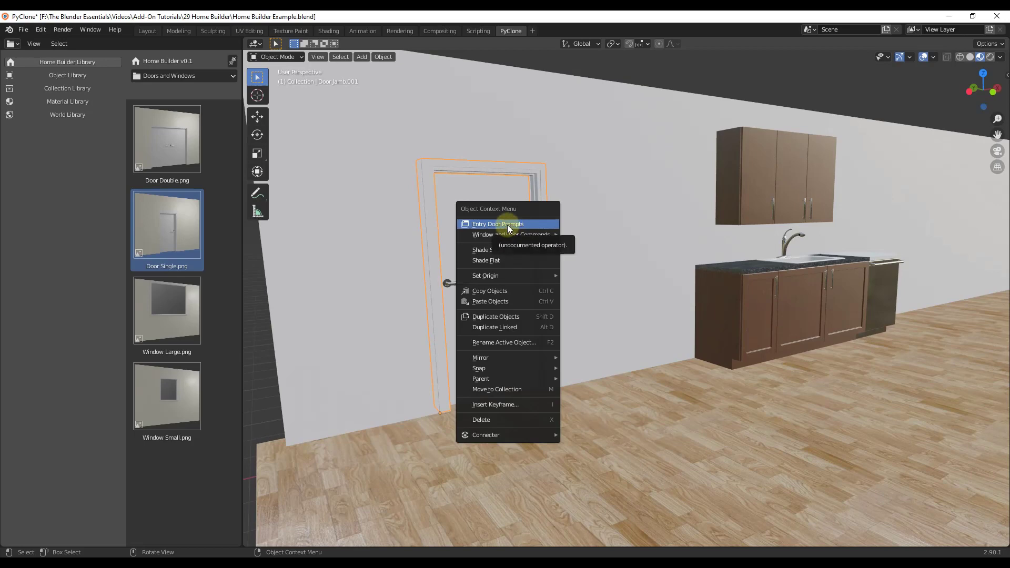
{"action": "mouse_move", "coordinate": [517, 235]}
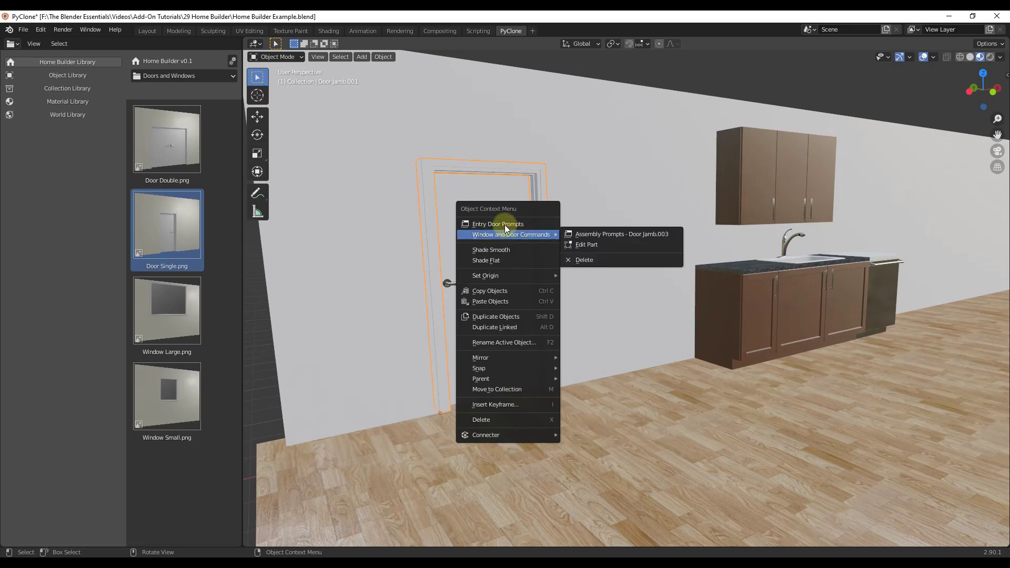
{"action": "left_click", "coordinate": [501, 222]}
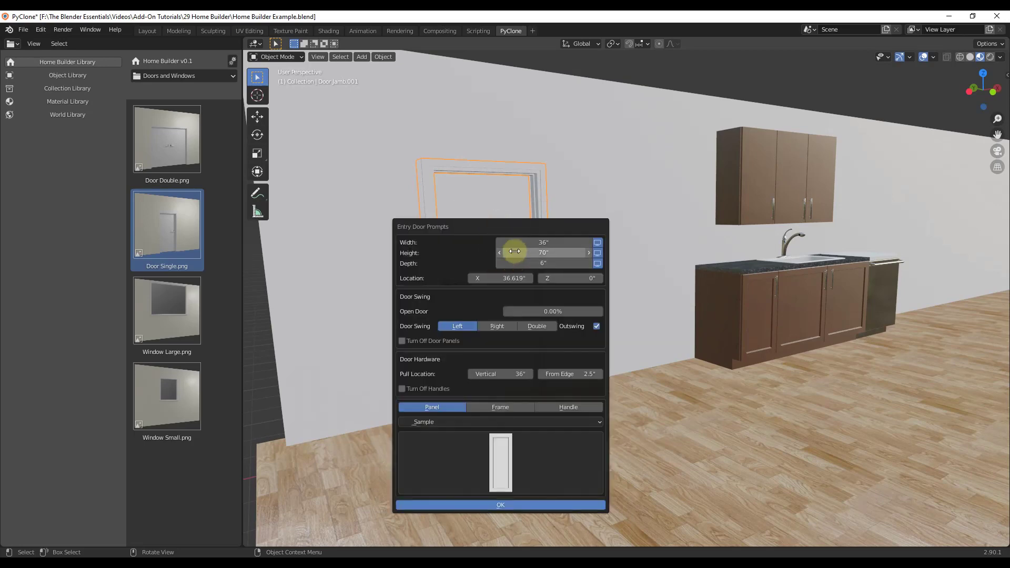
{"action": "left_click_drag", "start_coordinate": [512, 222], "coordinate": [793, 241]}
- Set the door width to 36", keeping a left swing and the handles on
{"action": "left_click", "coordinate": [793, 241]}
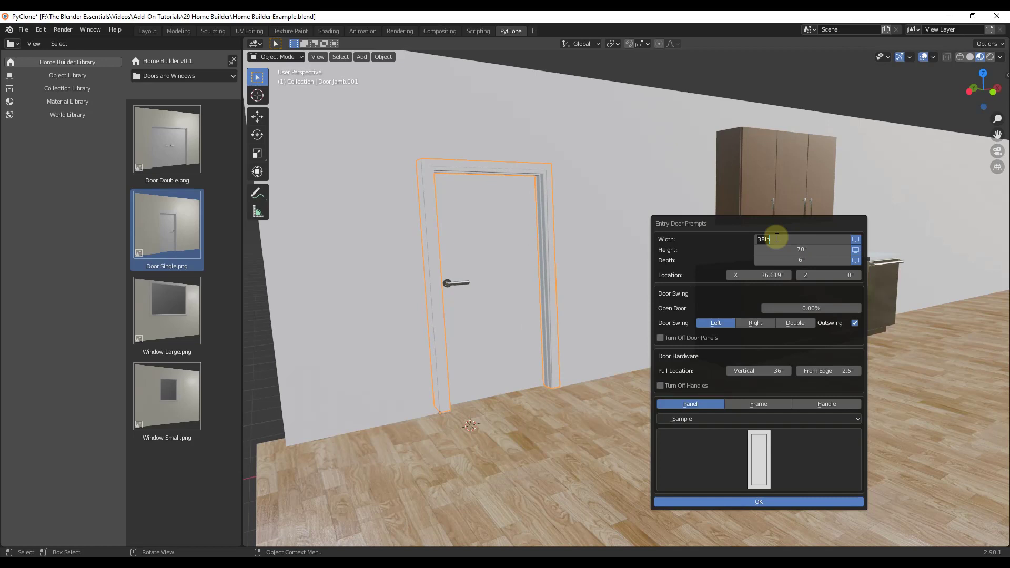
{"action": "type", "text": "36"}
{"action": "key", "text": "Return"}
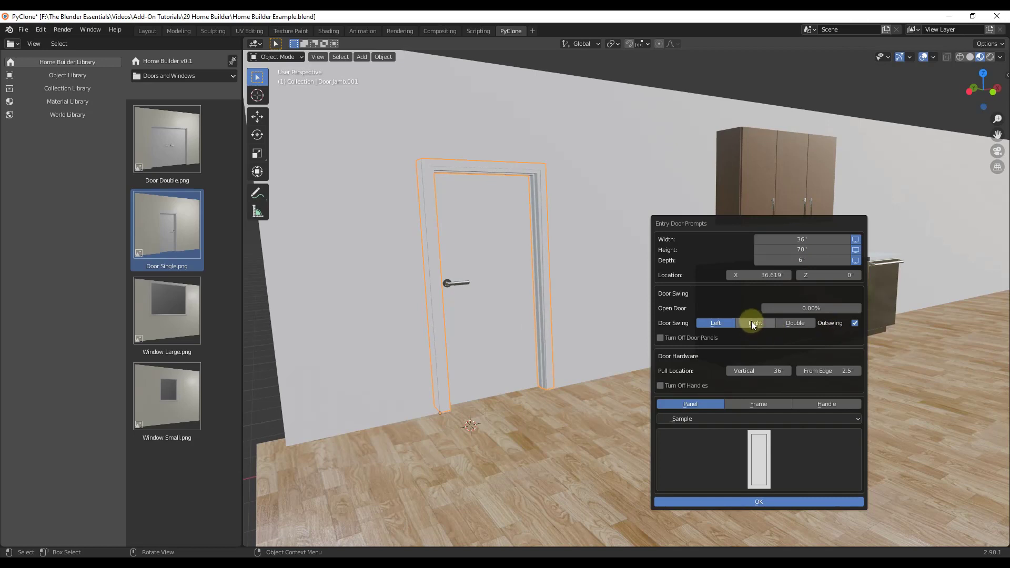
{"action": "left_click", "coordinate": [751, 321]}
{"action": "left_click", "coordinate": [722, 321]}
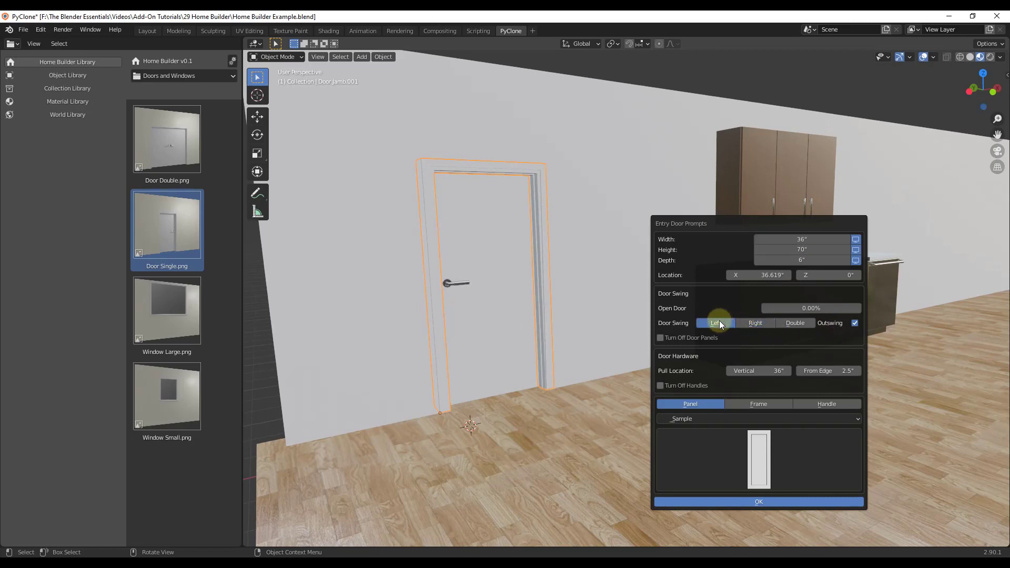
{"action": "left_click", "coordinate": [682, 387]}
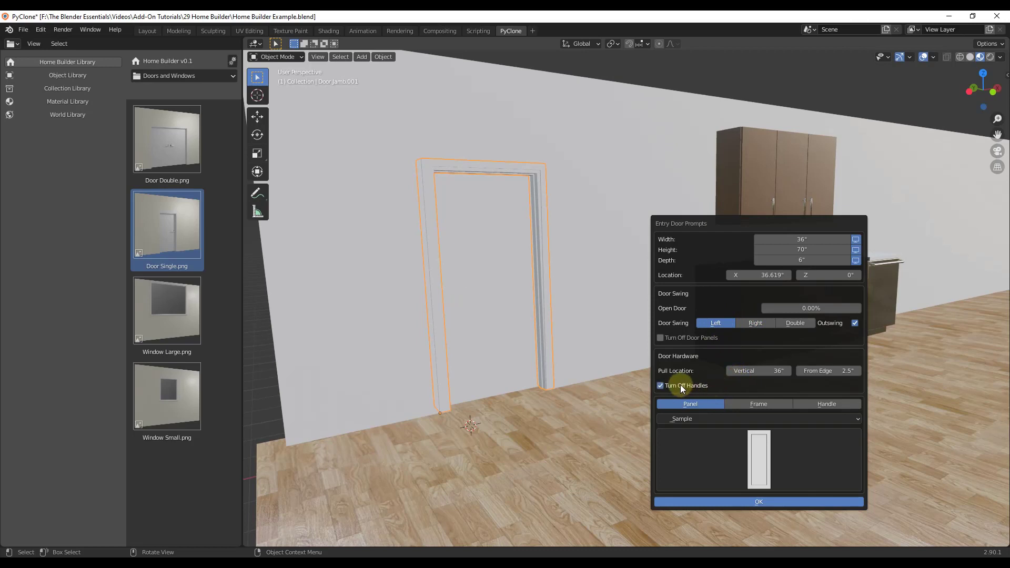
{"action": "left_click", "coordinate": [681, 386]}
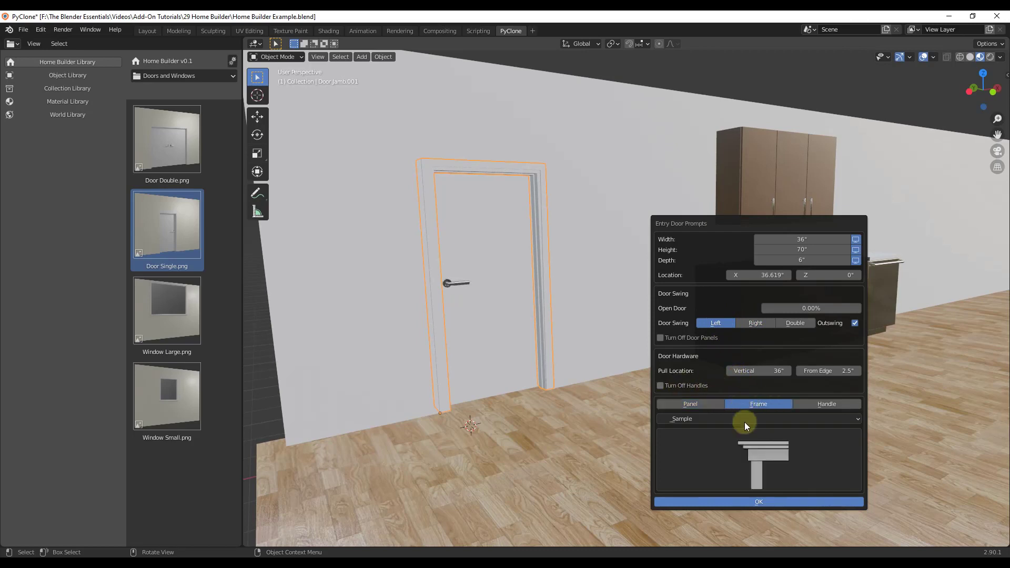
- Choose the plain L-shaped door frame profile and apply the door settings
{"action": "left_click", "coordinate": [756, 452]}
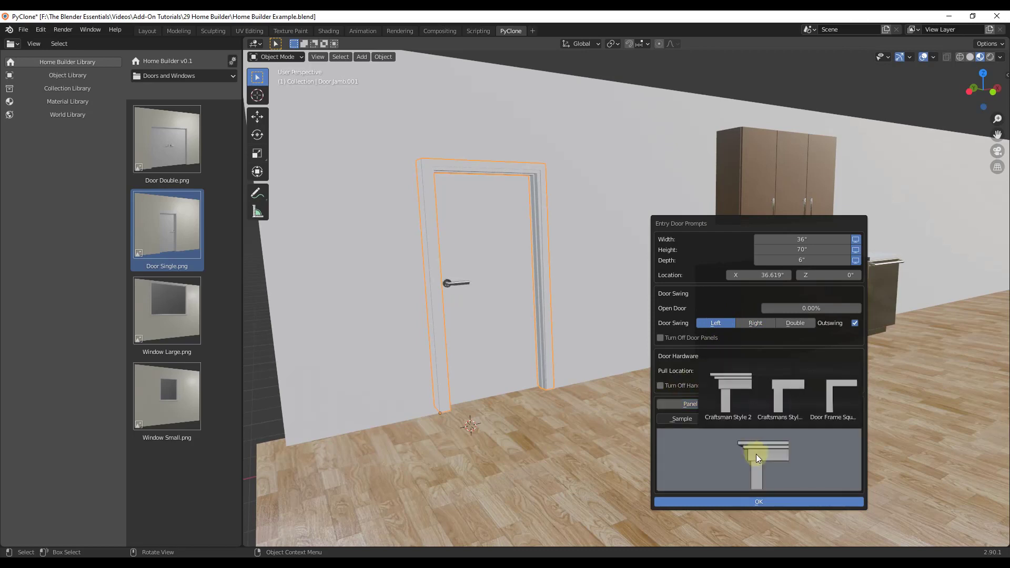
{"action": "left_click", "coordinate": [781, 389]}
{"action": "left_click", "coordinate": [778, 456]}
{"action": "left_click", "coordinate": [828, 402]}
{"action": "left_click", "coordinate": [778, 460]}
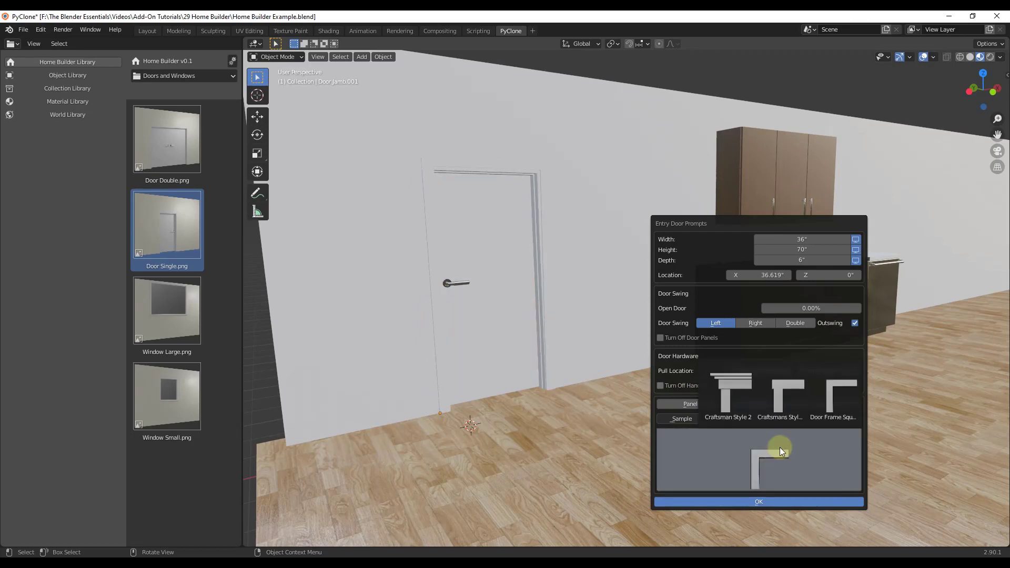
{"action": "left_click", "coordinate": [787, 386]}
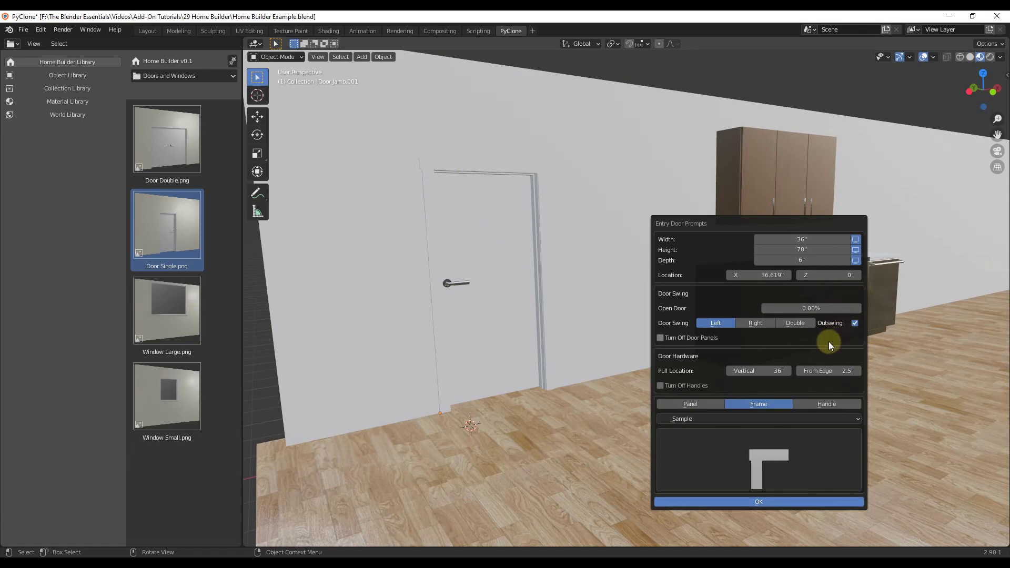
{"action": "left_click", "coordinate": [753, 504]}
{"action": "mouse_move", "coordinate": [497, 332]}
{"action": "middle_mouse_down"}
{"action": "mouse_move", "coordinate": [747, 330]}
{"action": "mouse_move", "coordinate": [514, 333]}
{"action": "middle_mouse_up"}
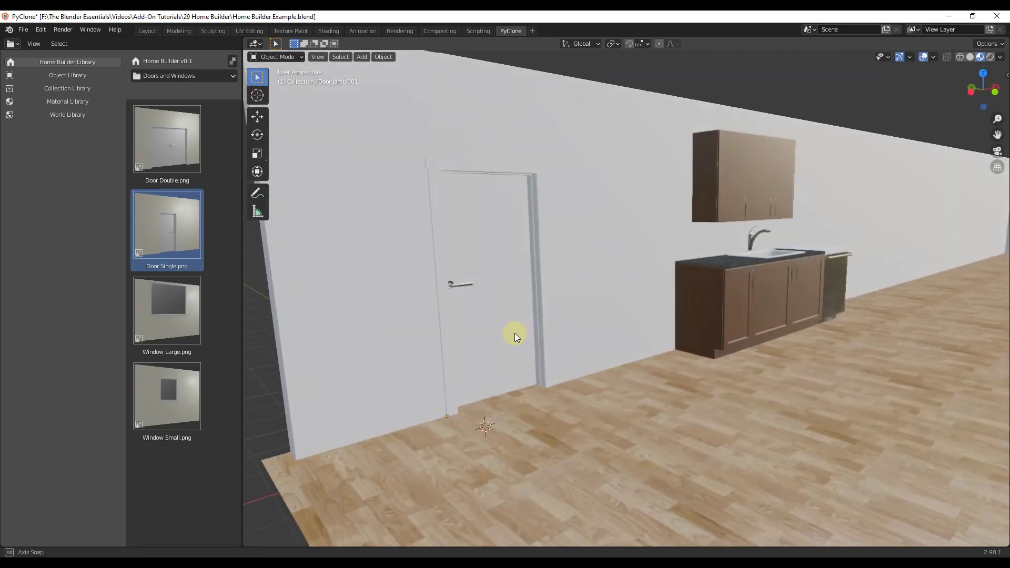
{"action": "scroll", "coordinate": [461, 271], "scroll_direction": "up", "scroll_amount": 3}
{"action": "middle_click_drag", "start_coordinate": [461, 272], "coordinate": [485, 257]}
- Set the entry door's Door Swing to Right and apply the prompts
{"action": "right_click", "coordinate": [485, 257]}
{"action": "left_click", "coordinate": [478, 256]}
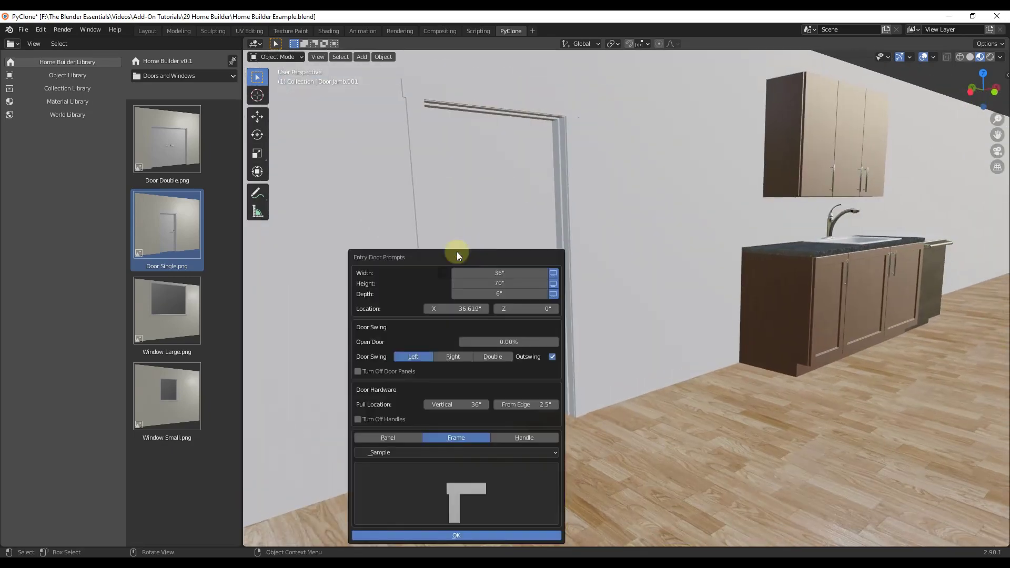
{"action": "left_click", "coordinate": [446, 358]}
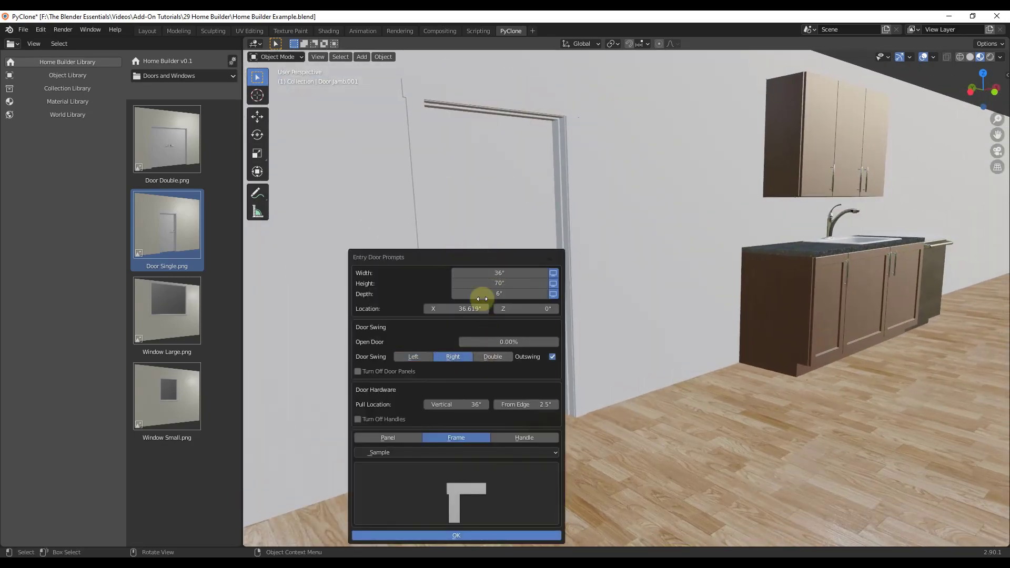
{"action": "left_click", "coordinate": [869, 521]}
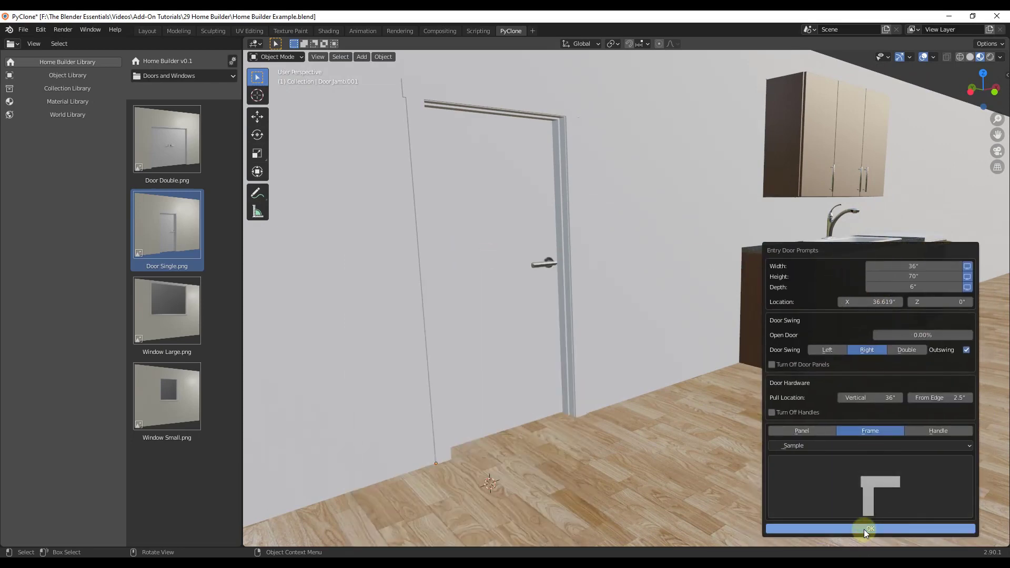
{"action": "middle_click_drag", "start_coordinate": [636, 301], "coordinate": [488, 275]}
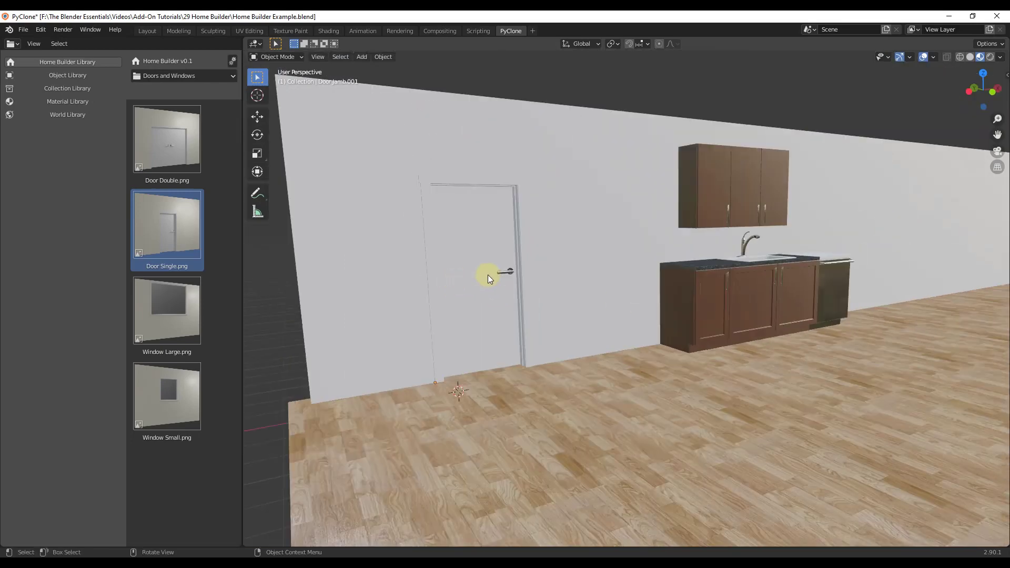
- Increase the door's Location X to slide it farther along the wall, then apply
{"action": "left_click", "coordinate": [524, 271]}
{"action": "right_click", "coordinate": [524, 271]}
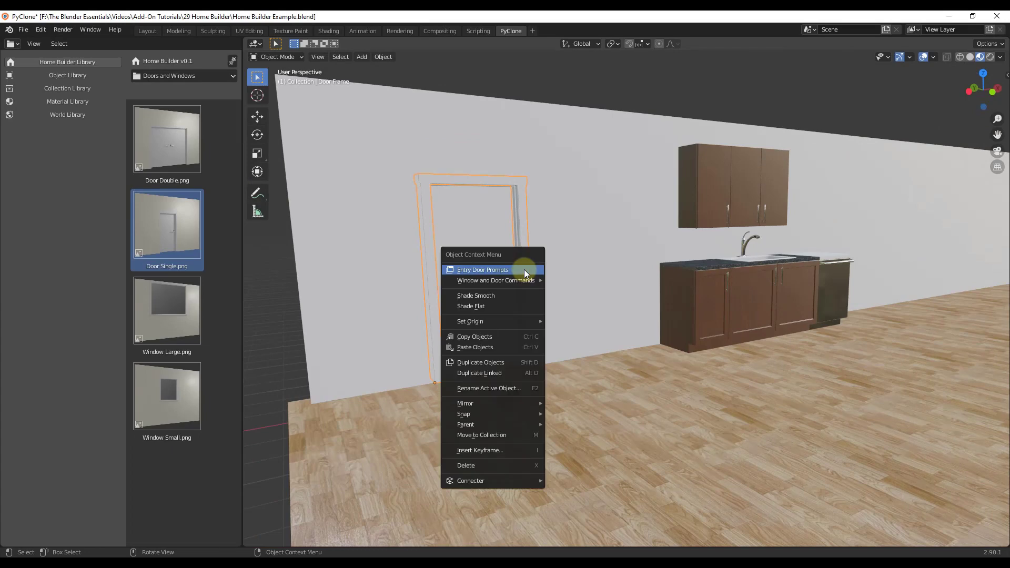
{"action": "left_click", "coordinate": [519, 270]}
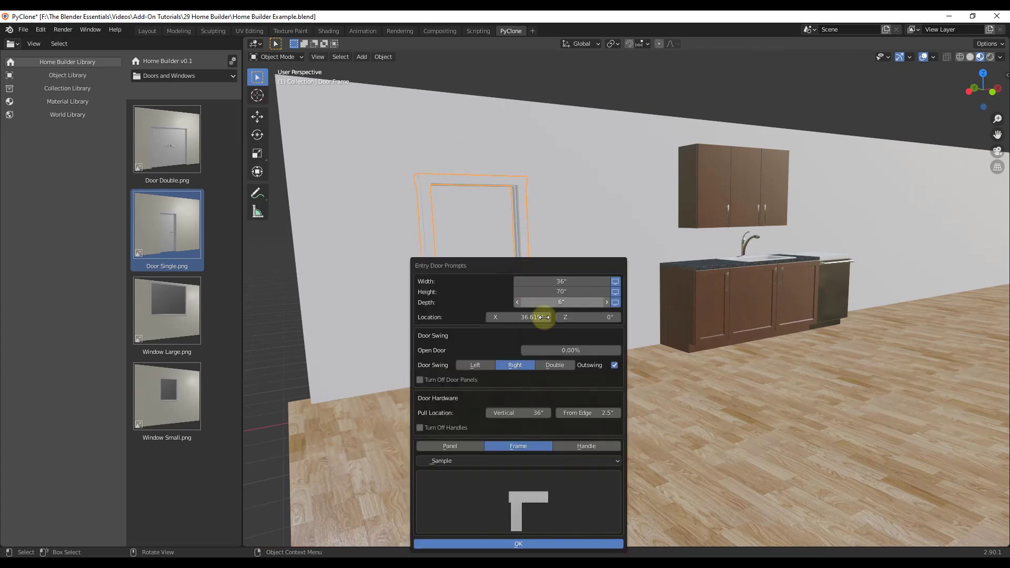
{"action": "mouse_move", "coordinate": [521, 319]}
{"action": "left_mouse_down"}
{"action": "mouse_move", "coordinate": [532, 317]}
{"action": "mouse_move", "coordinate": [517, 318]}
{"action": "left_mouse_up"}
{"action": "left_click_drag", "start_coordinate": [491, 264], "coordinate": [681, 228]}
{"action": "left_click_drag", "start_coordinate": [747, 314], "coordinate": [710, 315]}
{"action": "left_click", "coordinate": [707, 506]}
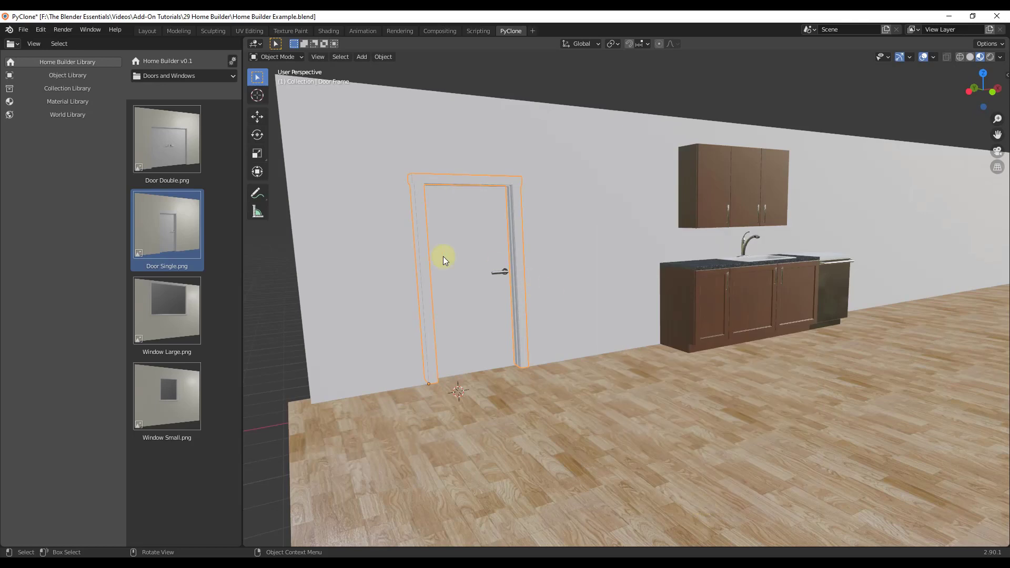
{"action": "middle_click_drag", "start_coordinate": [443, 257], "coordinate": [470, 294]}
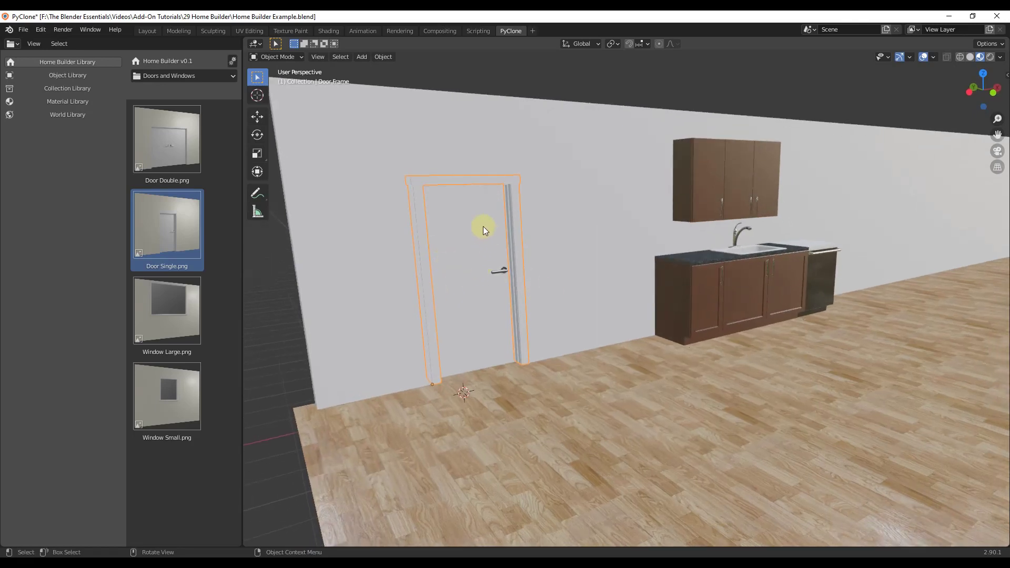
{"action": "middle_click_drag", "start_coordinate": [484, 230], "coordinate": [572, 226]}
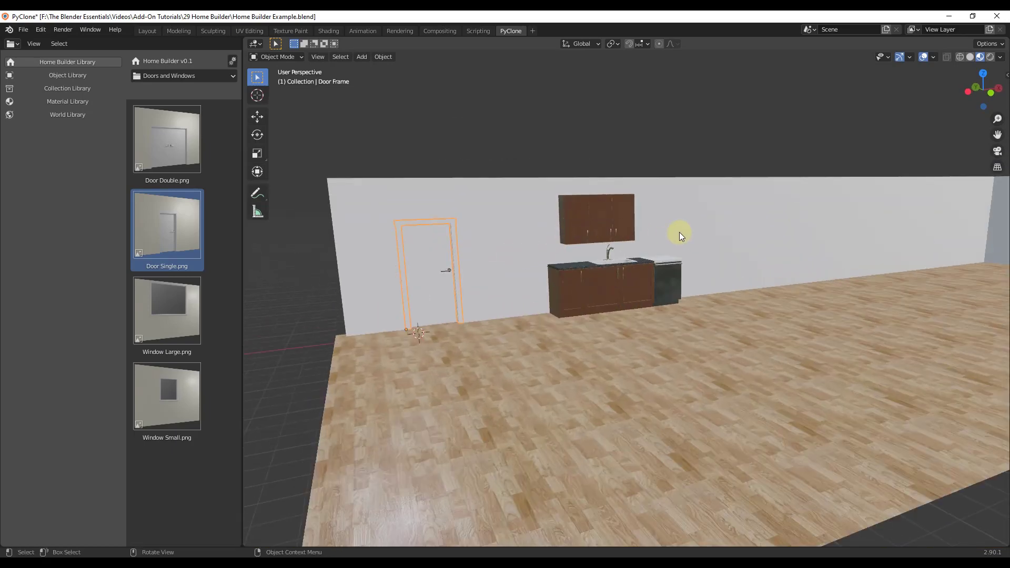
{"action": "middle_click_drag", "start_coordinate": [680, 232], "coordinate": [701, 201]}
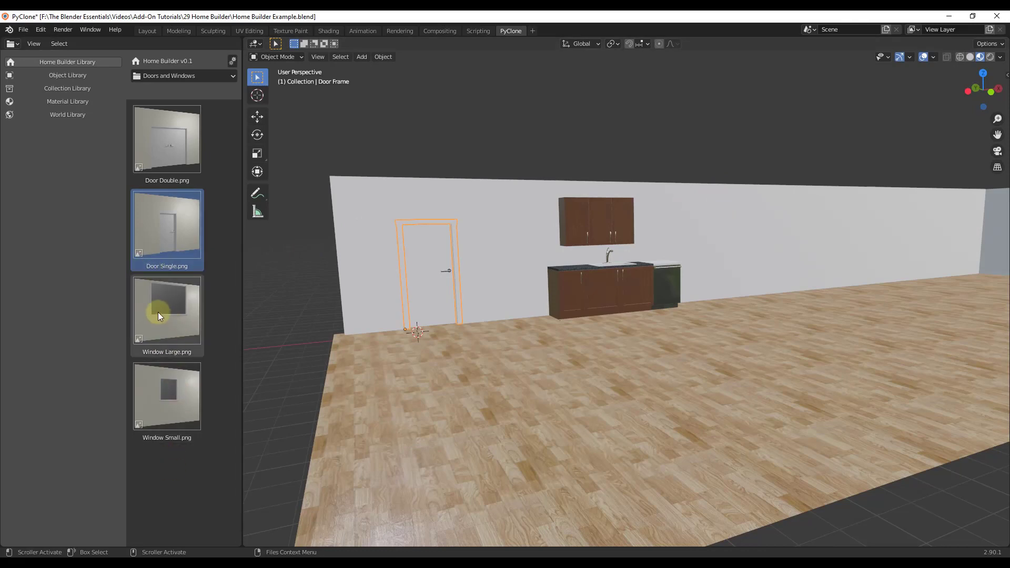
- Place a Window Large in the wall right of the kitchen cabinets
{"action": "left_click_drag", "start_coordinate": [158, 312], "coordinate": [731, 245]}
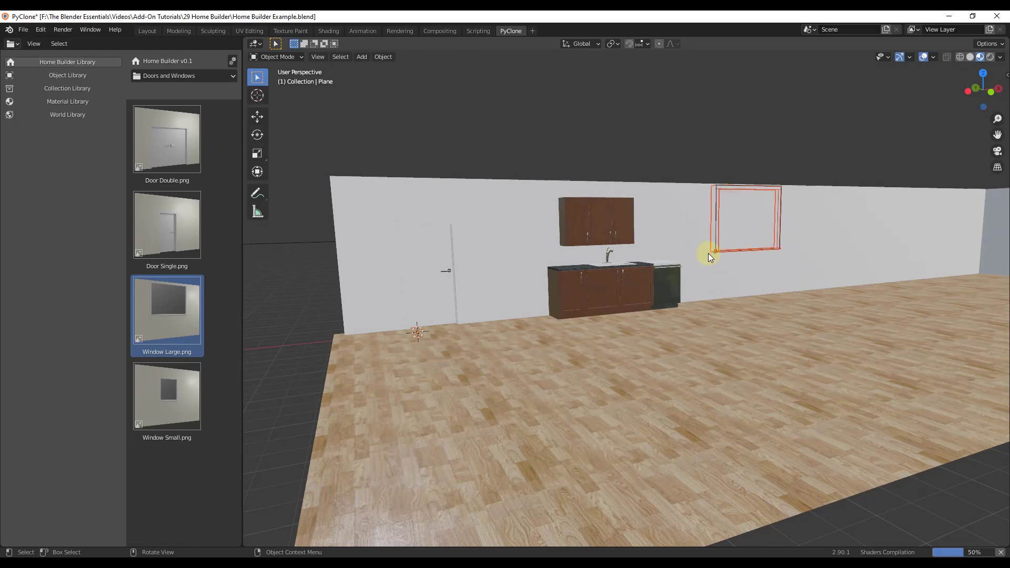
{"action": "left_click", "coordinate": [721, 254]}
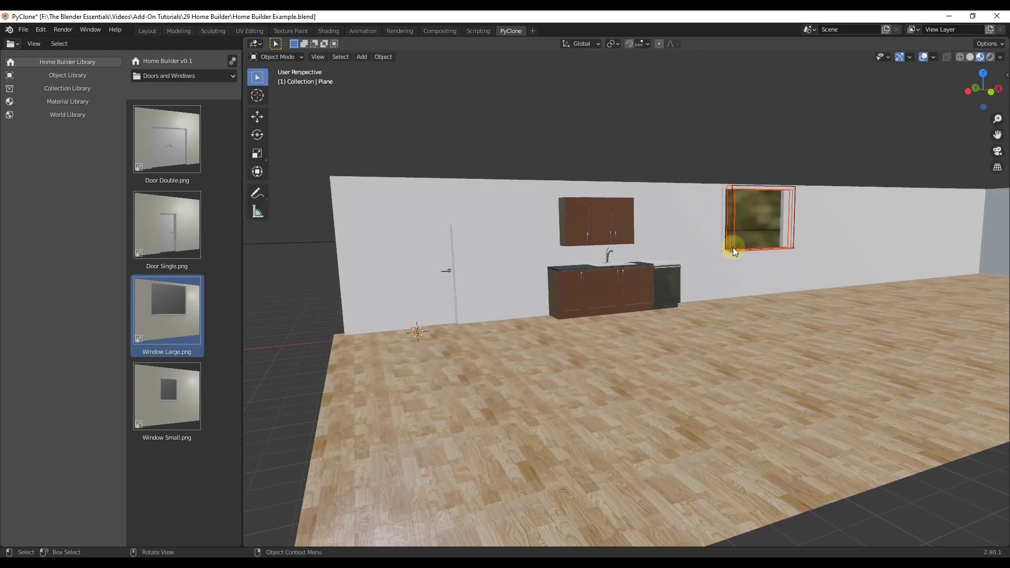
{"action": "right_click", "coordinate": [722, 246]}
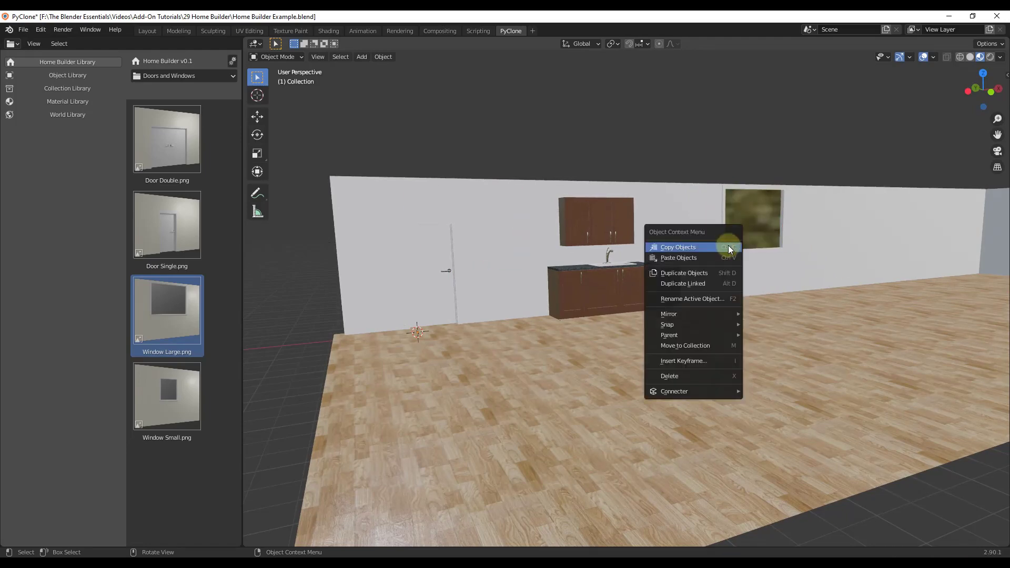
{"action": "left_click", "coordinate": [753, 241]}
{"action": "left_click", "coordinate": [748, 246]}
- Lower the window to Location Z 19" in Window Prompts and apply
{"action": "right_click", "coordinate": [747, 253]}
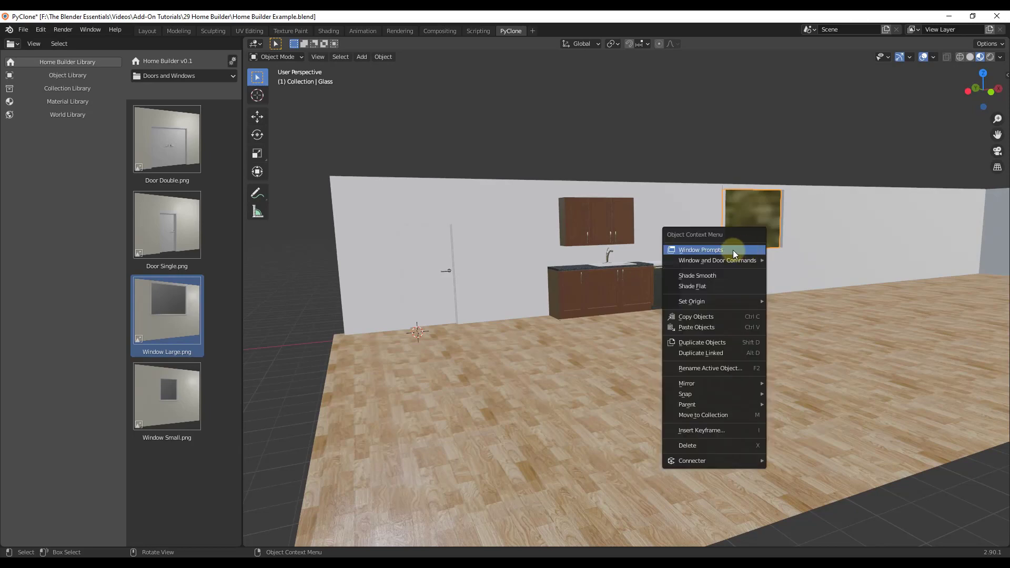
{"action": "left_click", "coordinate": [733, 250]}
{"action": "left_click_drag", "start_coordinate": [734, 257], "coordinate": [889, 289]}
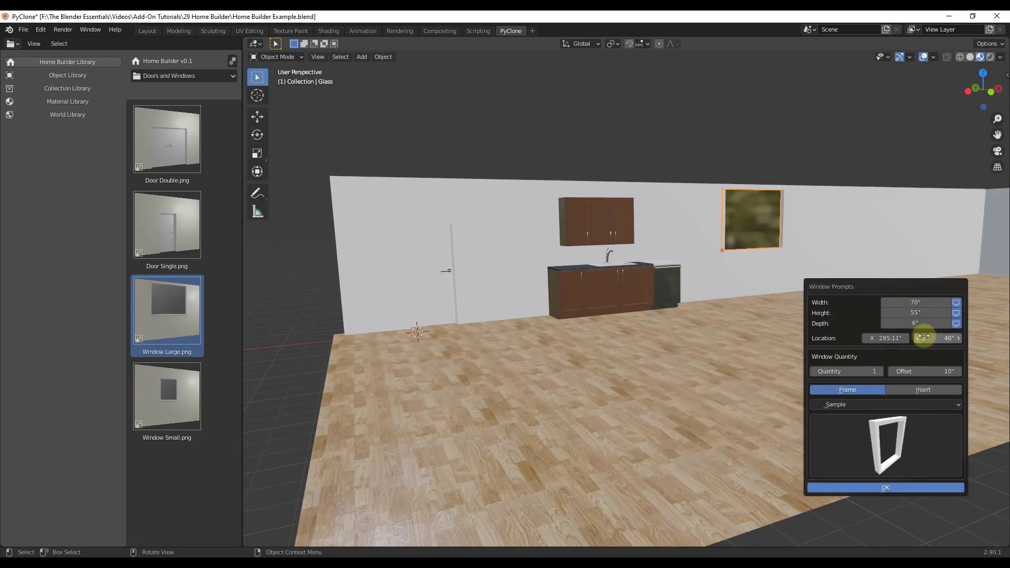
{"action": "left_click_drag", "start_coordinate": [924, 337], "coordinate": [889, 340]}
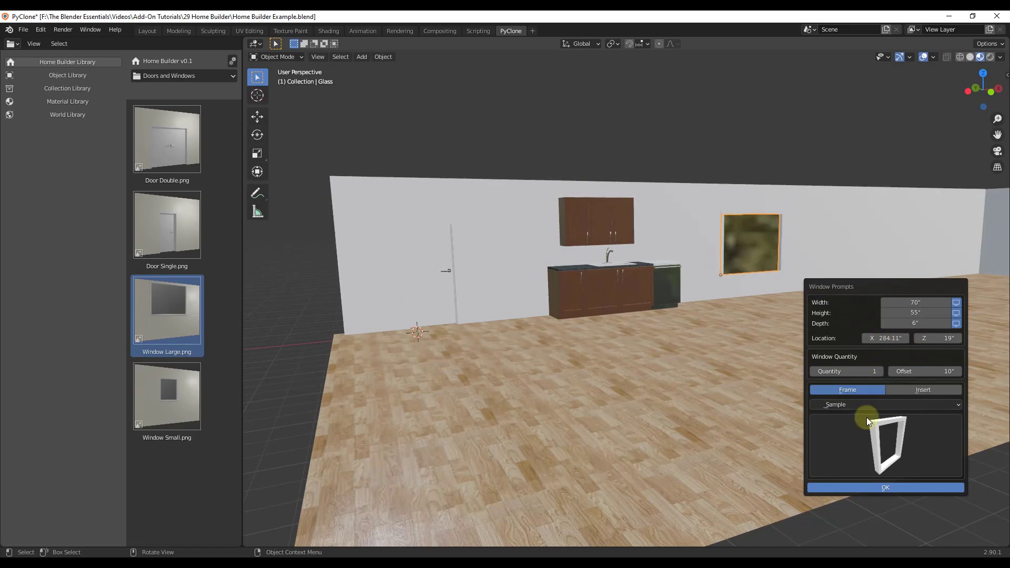
{"action": "left_click", "coordinate": [867, 418]}
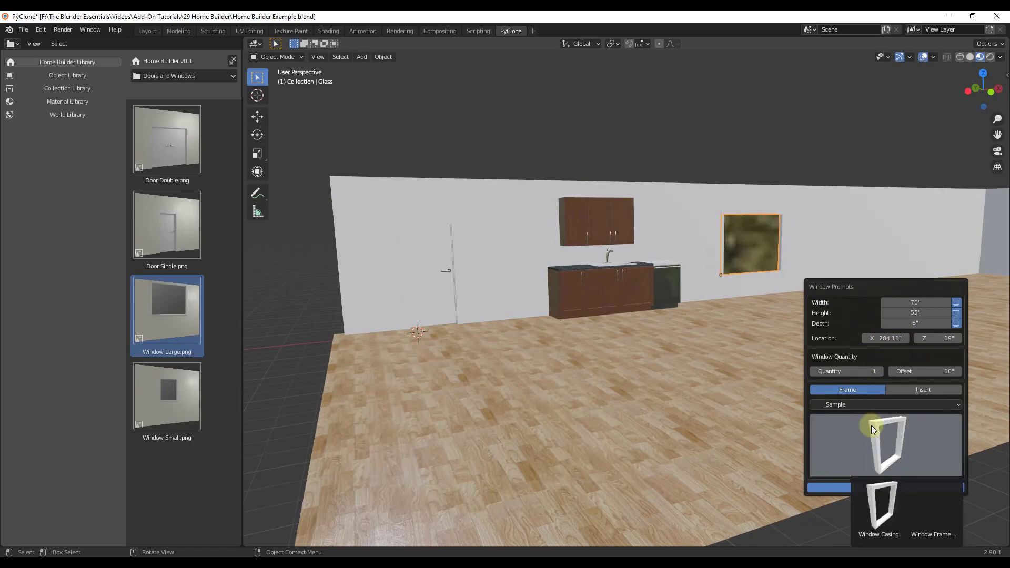
{"action": "left_click", "coordinate": [900, 389]}
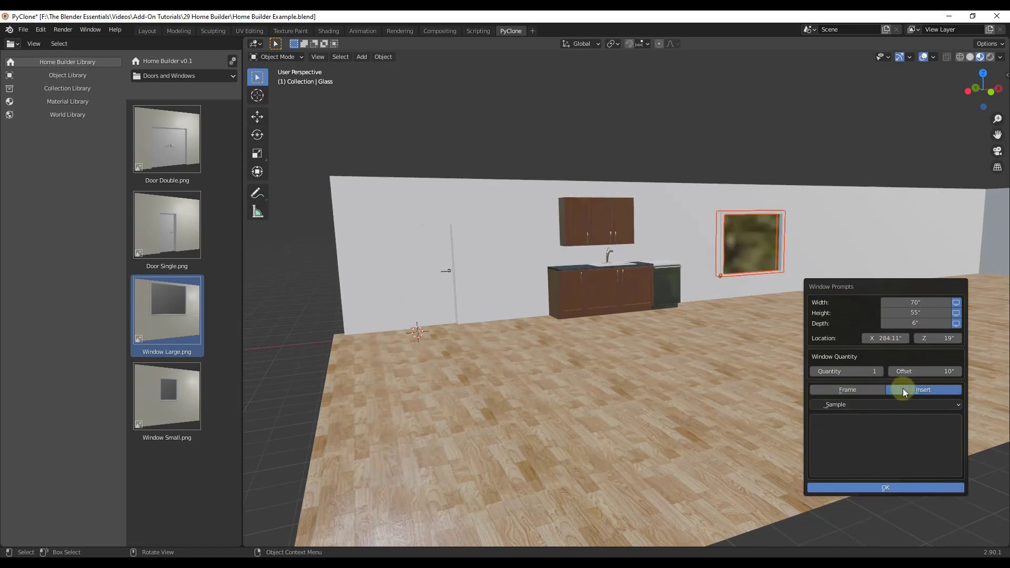
{"action": "left_click", "coordinate": [878, 489]}
{"action": "left_click", "coordinate": [356, 339]}
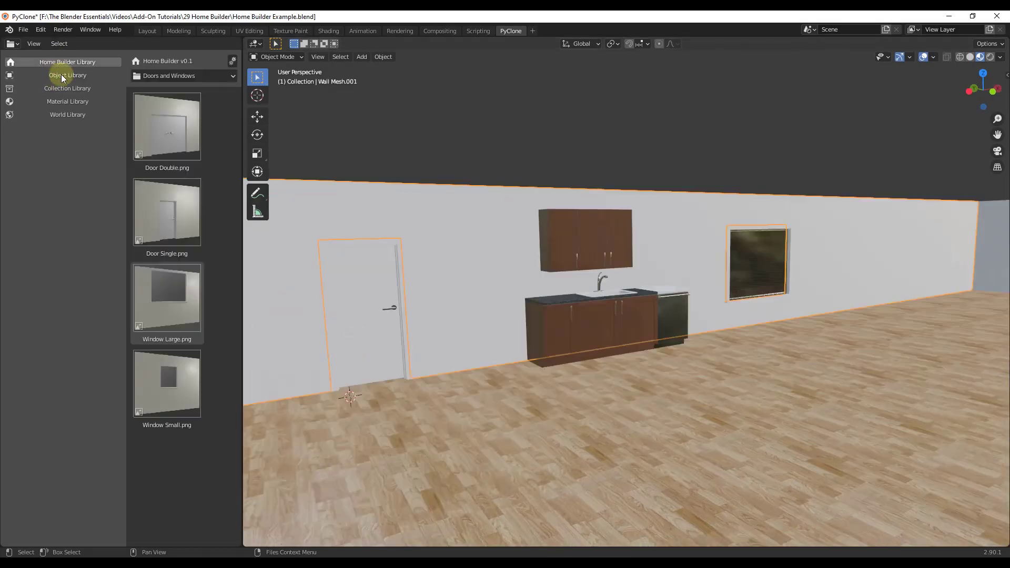